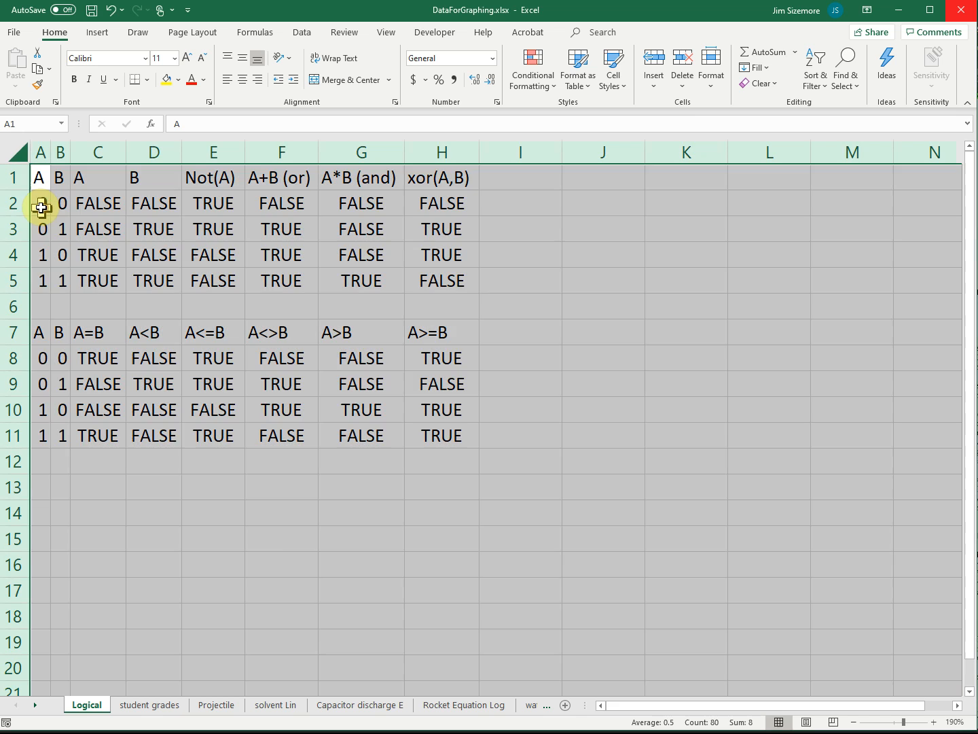
Step: Examine the A and B input columns at the start of the first truth table
{"action": "key", "text": "Right"}
{"action": "key", "text": "Left"}
{"action": "key", "text": "Right"}
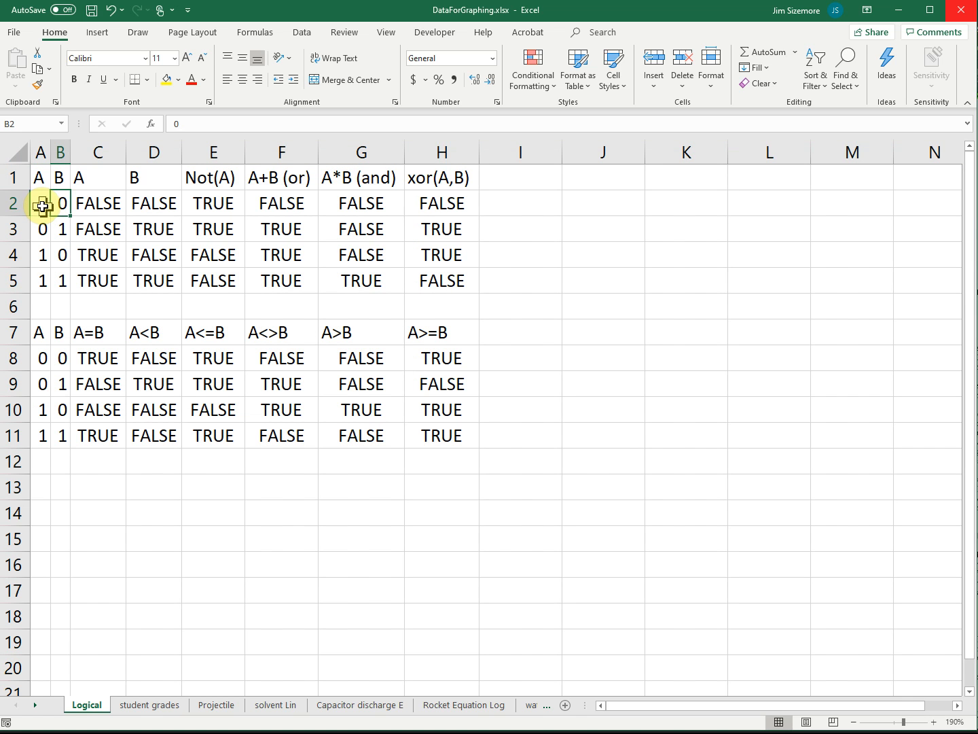
{"action": "key", "text": "Up"}
{"action": "key", "text": "Left"}
{"action": "key", "text": "Right"}
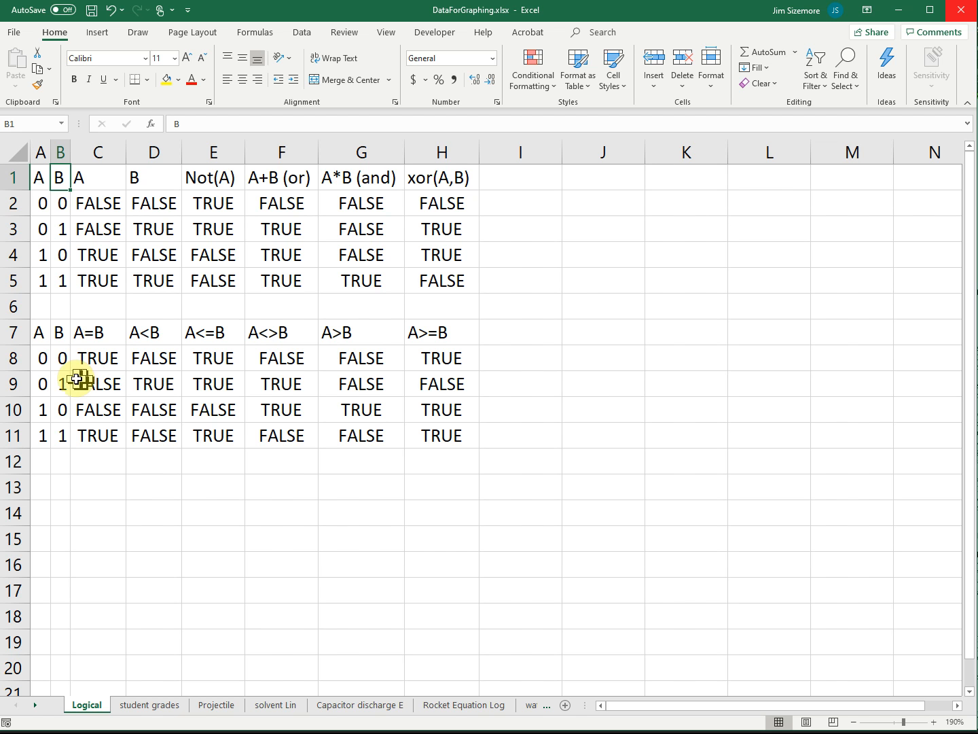
Step: Inspect the nested NOT formula in cell C2 and its A2 reference, leaving the formula as it is
{"action": "left_click", "coordinate": [105, 201]}
{"action": "left_click", "coordinate": [241, 124]}
{"action": "left_click", "coordinate": [114, 204]}
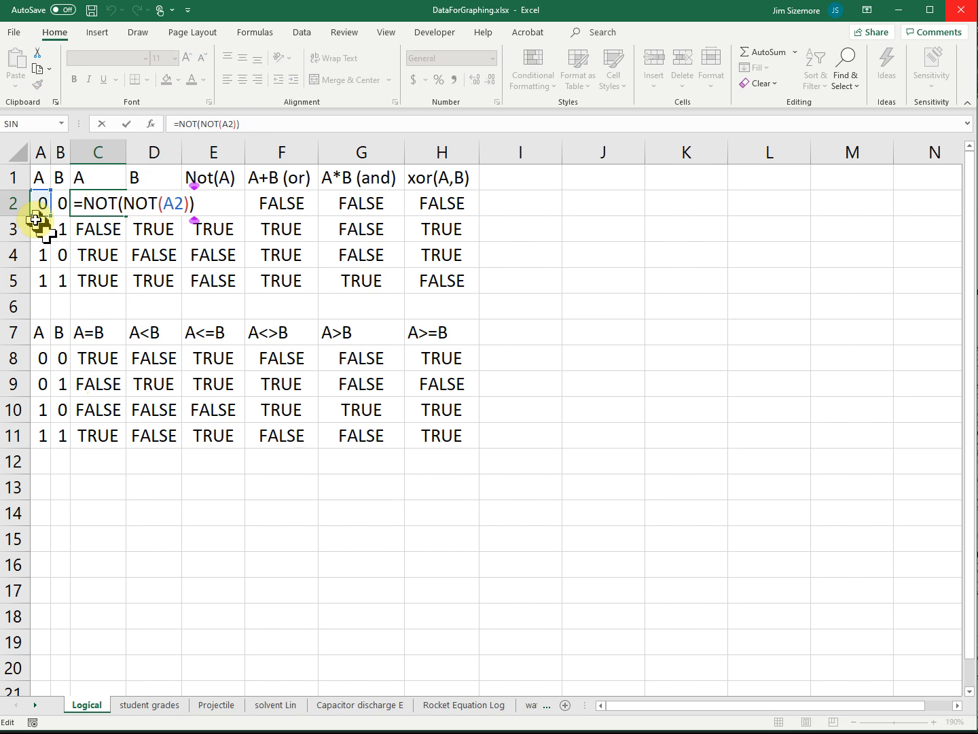
{"action": "left_click_drag", "start_coordinate": [86, 204], "coordinate": [184, 204]}
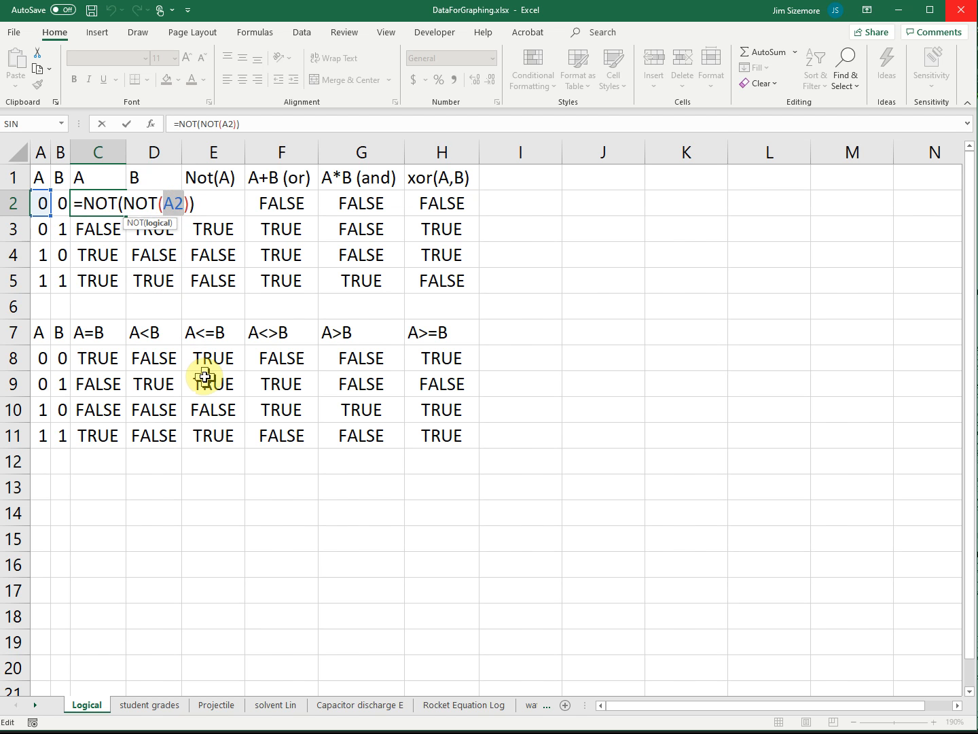
{"action": "key", "text": "Right"}
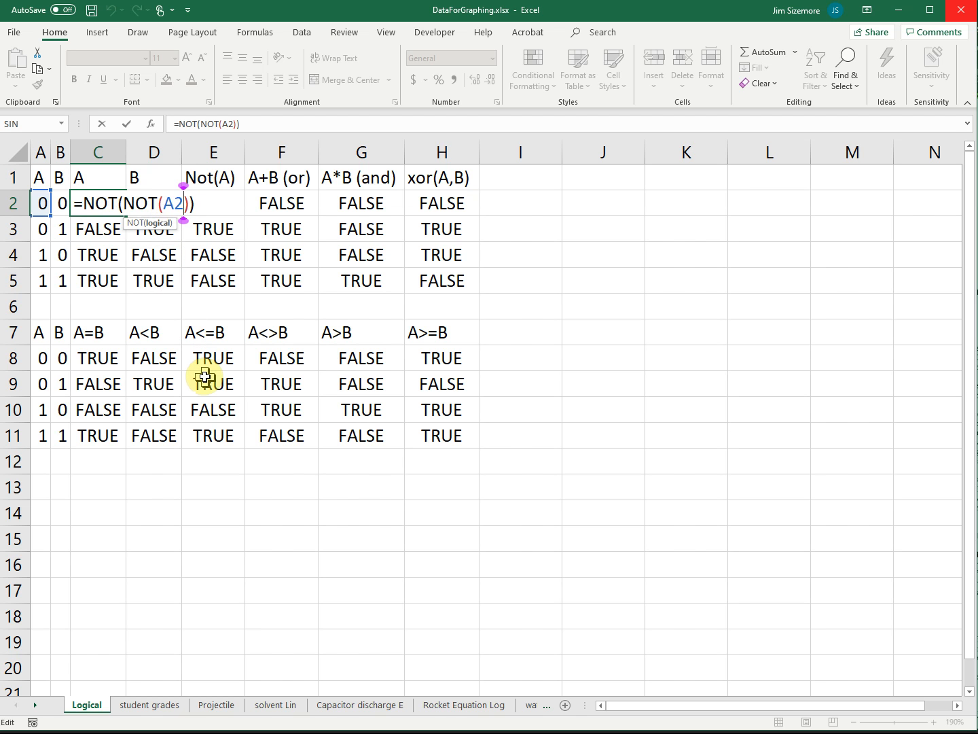
{"action": "key", "text": "Return"}
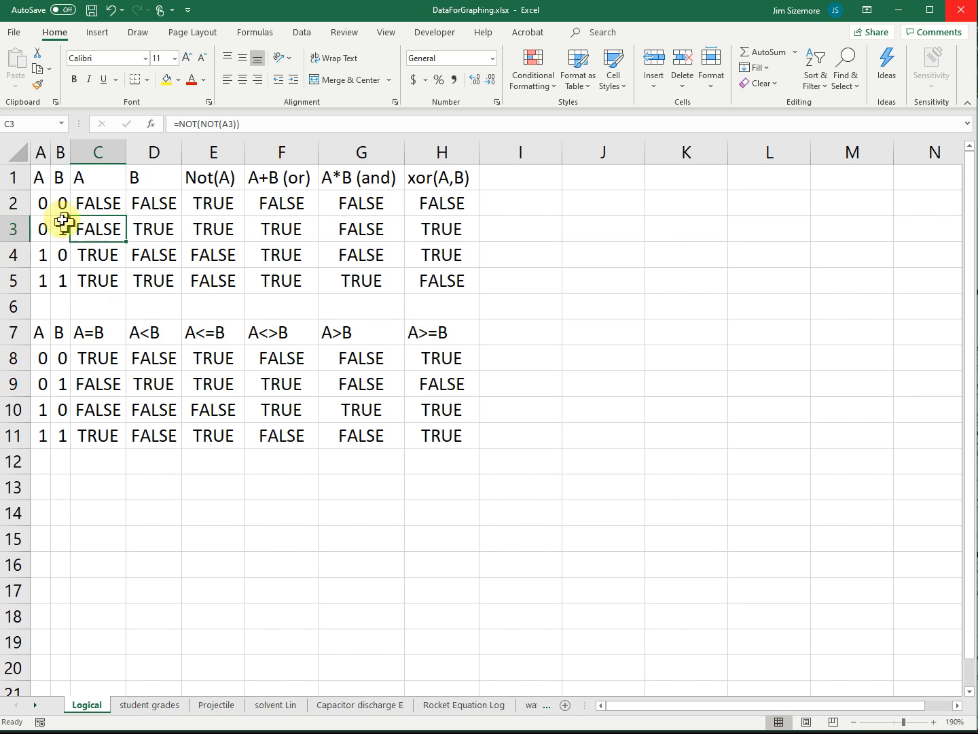
Step: Compare the numeric inputs in A2 and B3 with their logical equivalents in C2 and D3
{"action": "left_click", "coordinate": [43, 203]}
{"action": "left_click", "coordinate": [89, 204]}
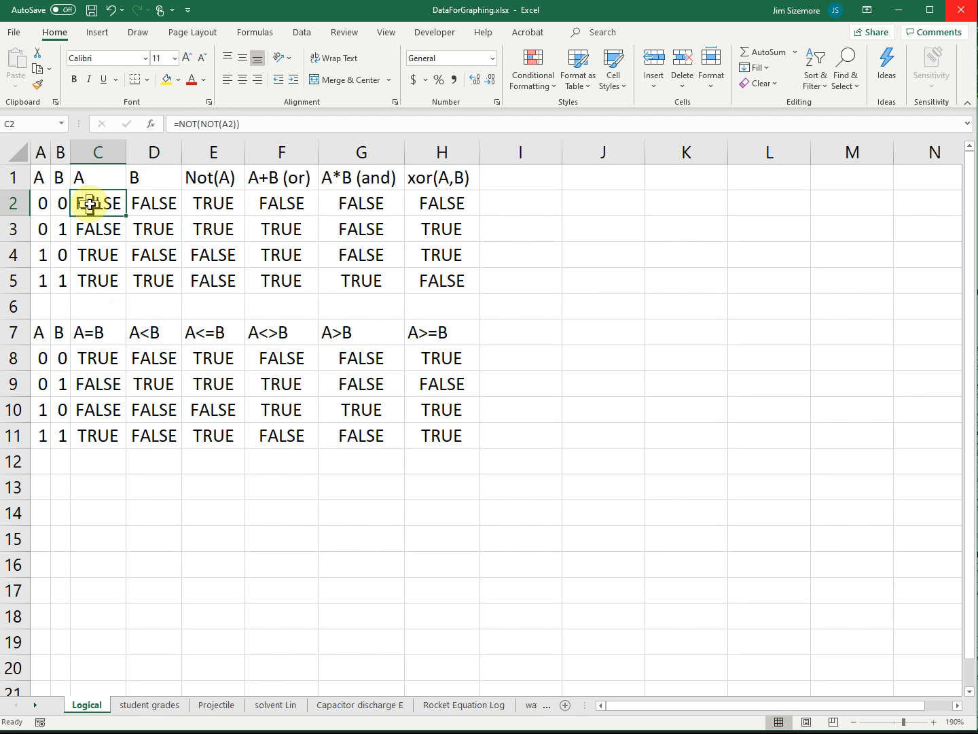
{"action": "left_click", "coordinate": [62, 229]}
{"action": "left_click", "coordinate": [158, 228]}
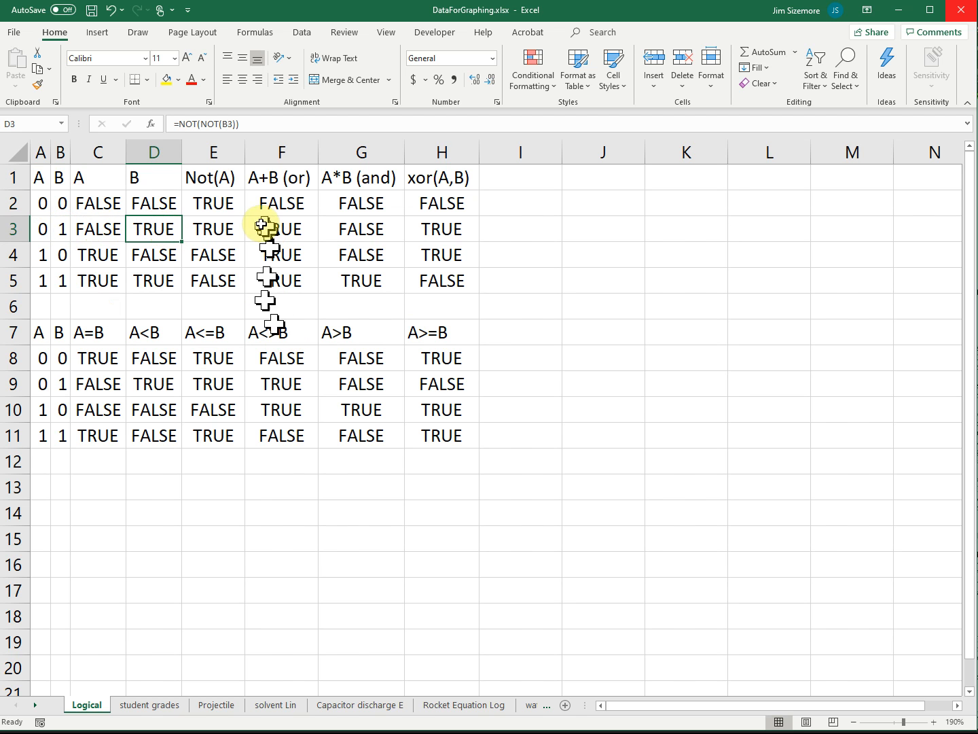
Step: Inspect the NOT formula in cell E2 without changing it
{"action": "left_click", "coordinate": [219, 202]}
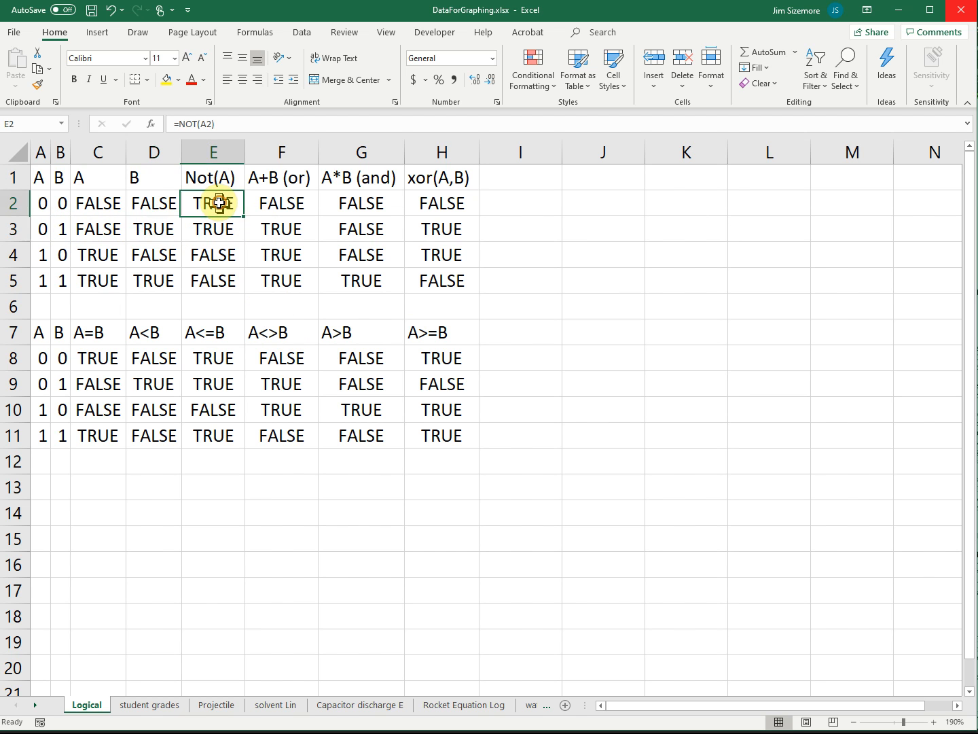
{"action": "left_click", "coordinate": [226, 125]}
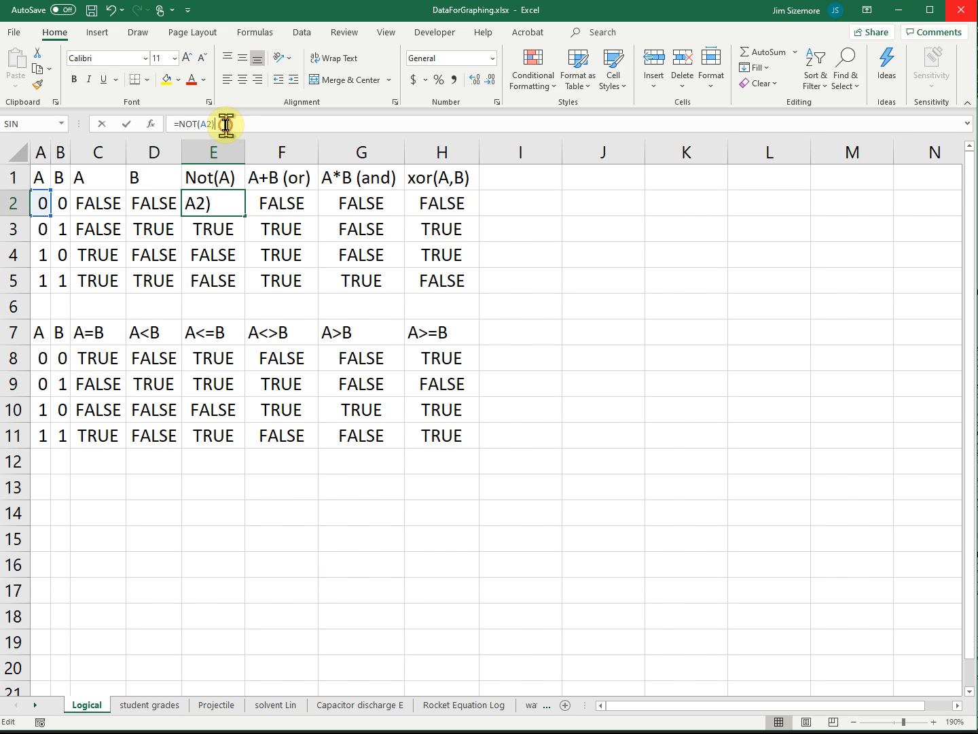
{"action": "double_click", "coordinate": [211, 204]}
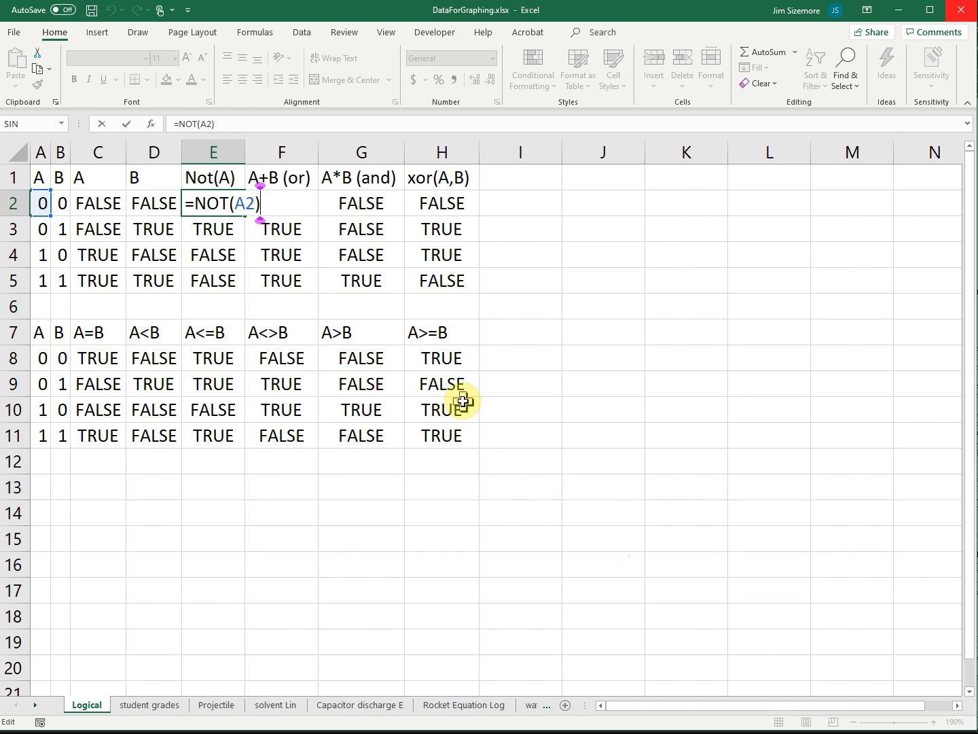
{"action": "key", "text": "Return"}
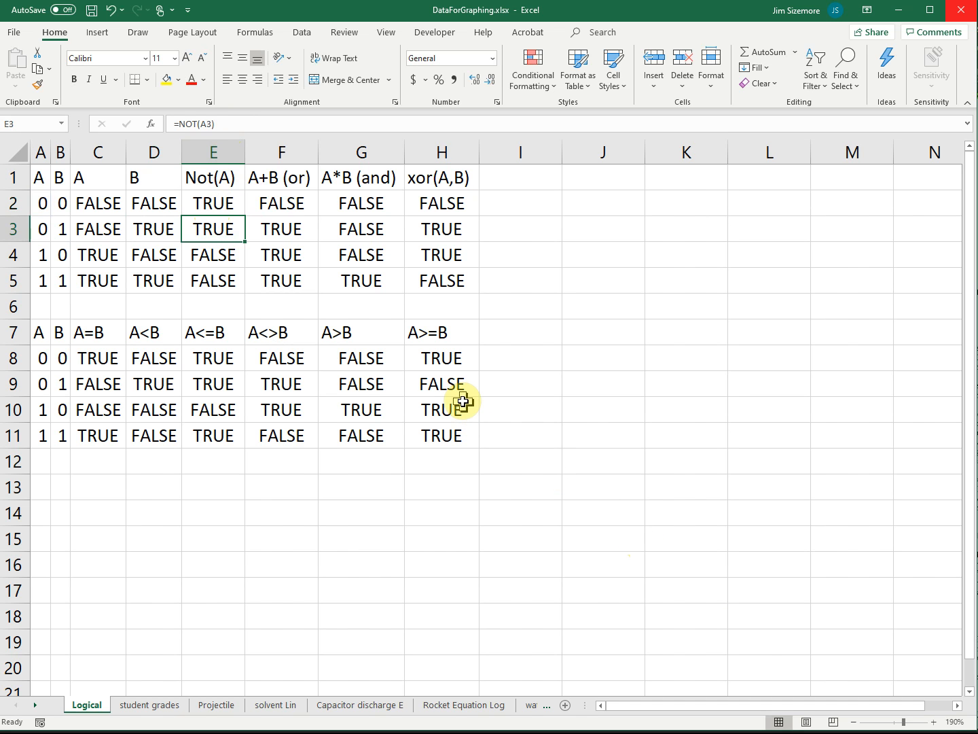
Step: Compare the inputs in column A with the logical values in column C and the Not(A) results in column E, rows 2 to 5
{"action": "left_click_drag", "start_coordinate": [40, 202], "coordinate": [42, 227]}
{"action": "left_click", "coordinate": [100, 202]}
{"action": "left_click_drag", "start_coordinate": [101, 203], "coordinate": [98, 229]}
{"action": "left_click_drag", "start_coordinate": [211, 202], "coordinate": [225, 230]}
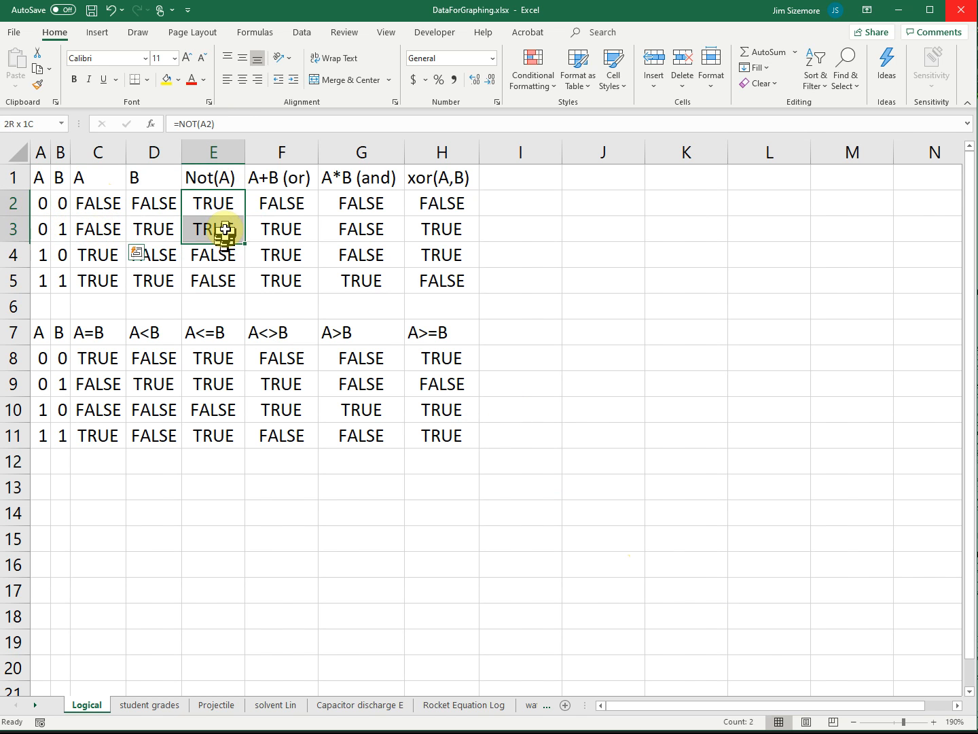
{"action": "left_click_drag", "start_coordinate": [42, 253], "coordinate": [40, 272]}
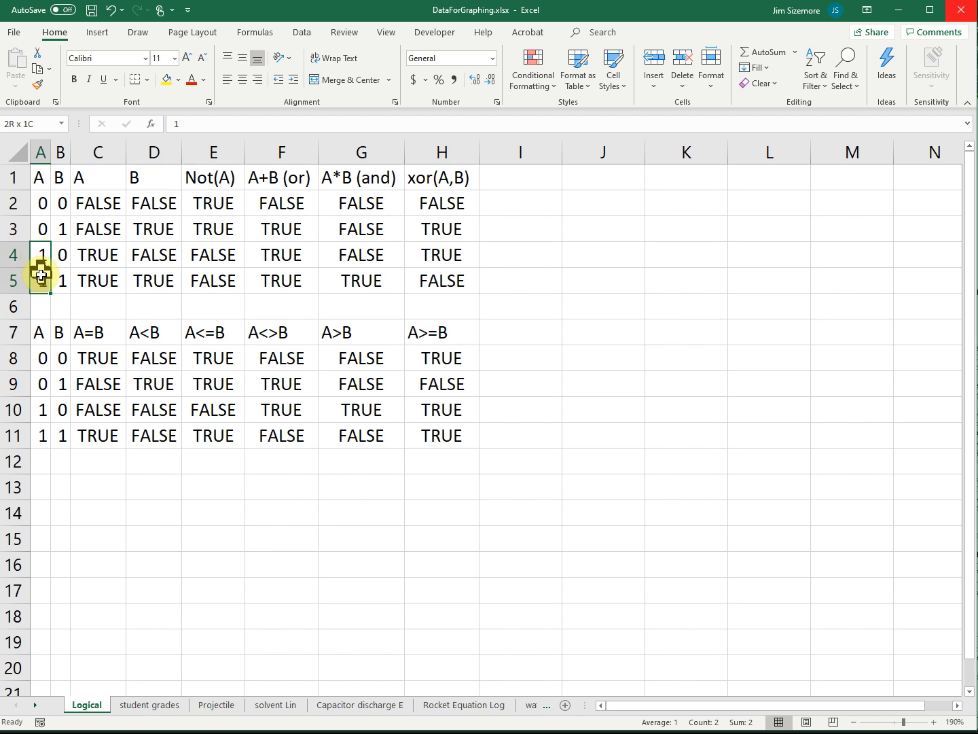
{"action": "left_click", "coordinate": [204, 266]}
{"action": "left_click_drag", "start_coordinate": [203, 267], "coordinate": [203, 279]}
{"action": "left_click_drag", "start_coordinate": [96, 254], "coordinate": [93, 279]}
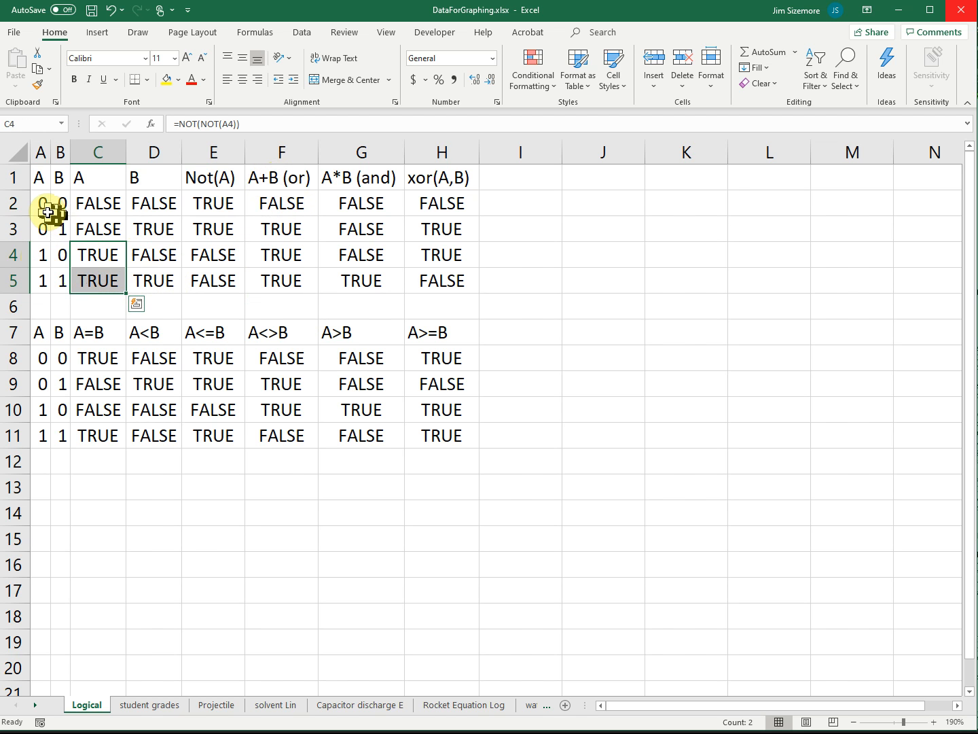
Step: Examine the A+B (or) results in cells F2 through F5 and the column's heading
{"action": "left_click", "coordinate": [271, 209]}
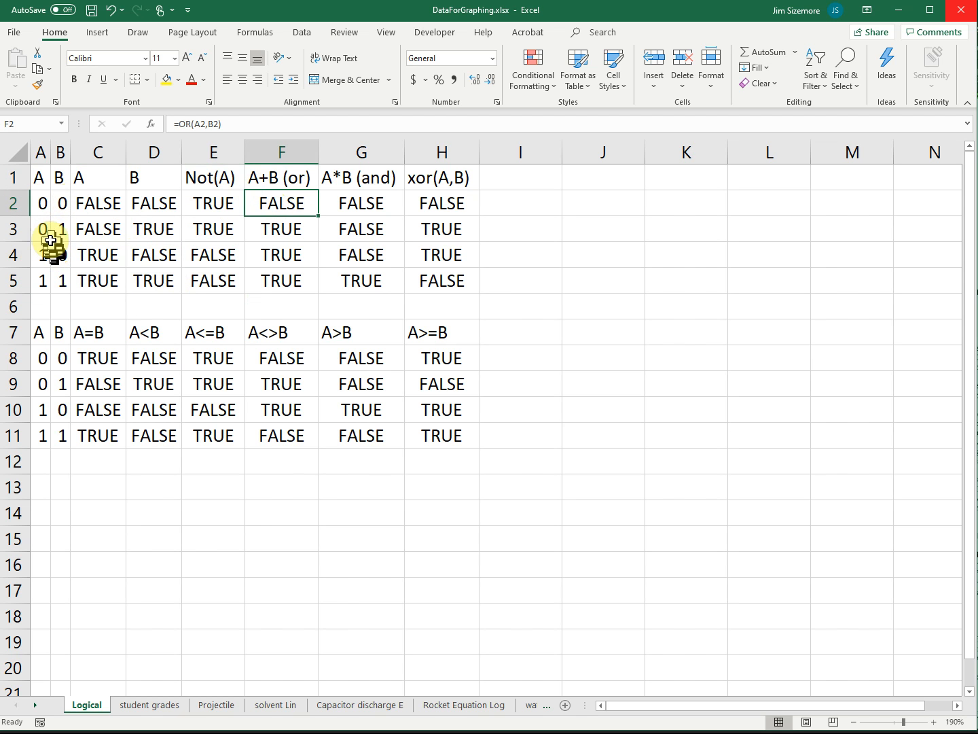
{"action": "left_click", "coordinate": [278, 229]}
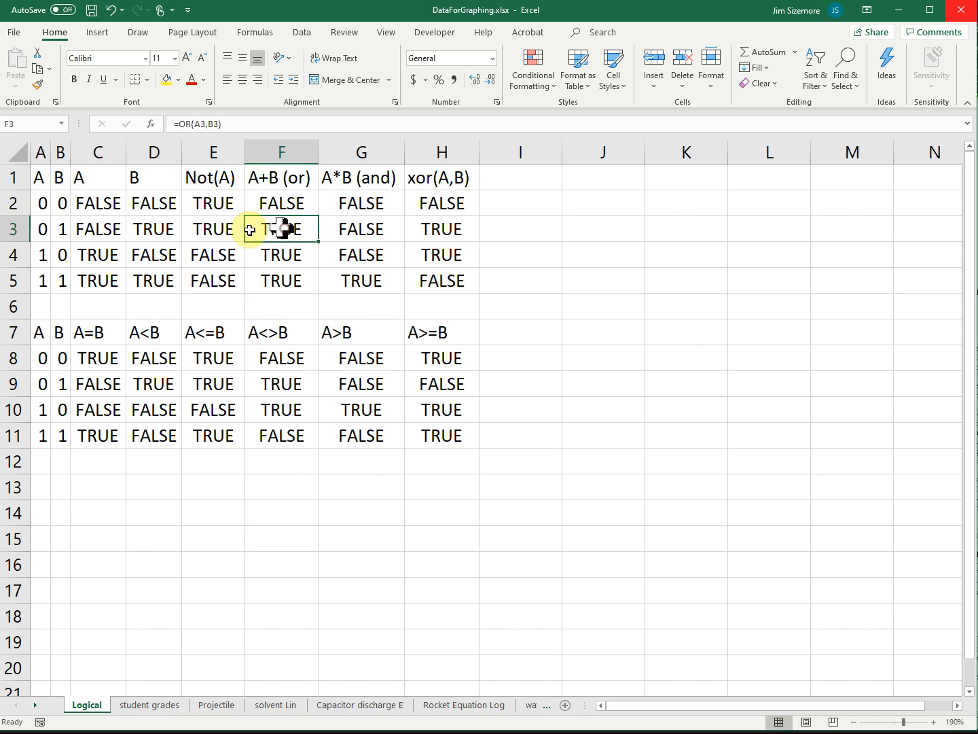
{"action": "left_click", "coordinate": [278, 257]}
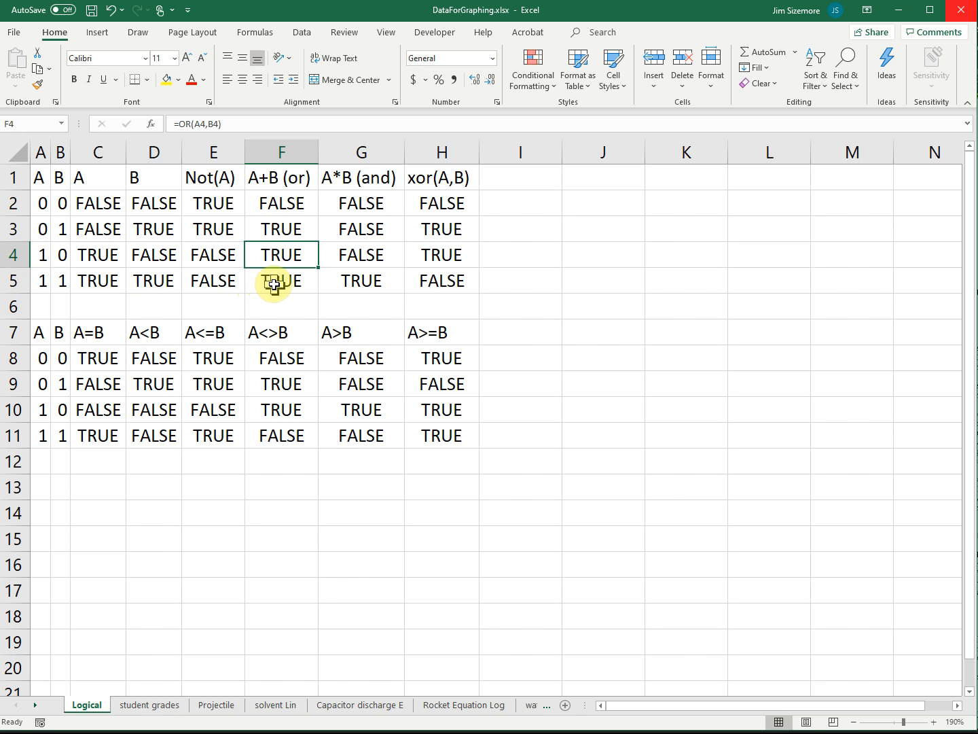
{"action": "left_click", "coordinate": [274, 284]}
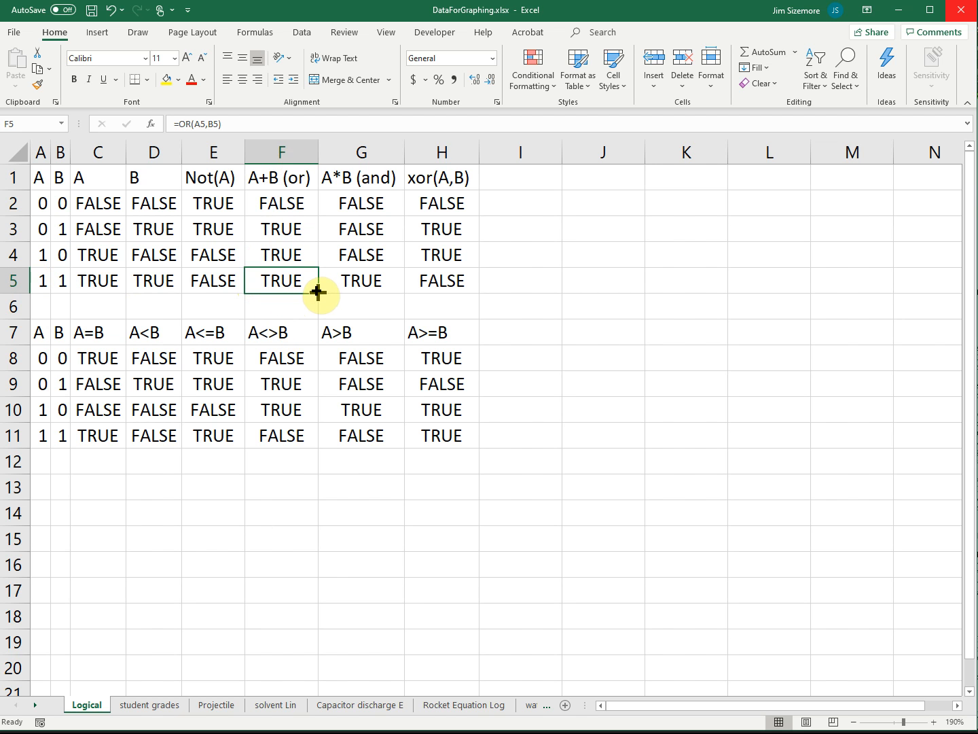
{"action": "left_click", "coordinate": [275, 177]}
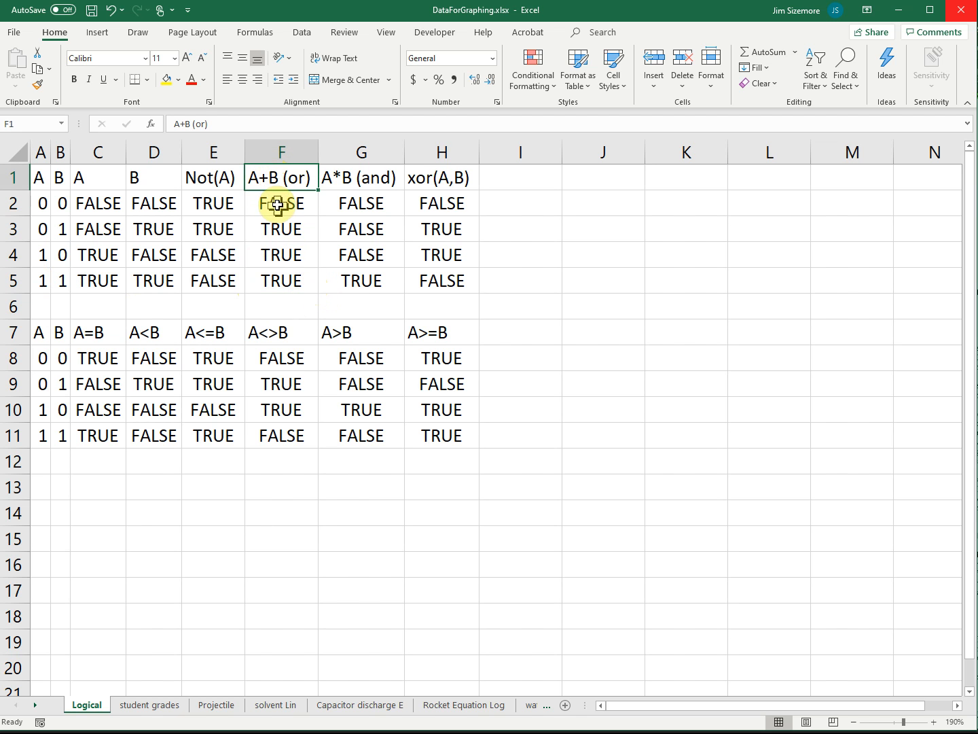
Step: Open the OR formula in cell F2 and examine its function name and arguments
{"action": "left_click", "coordinate": [275, 204]}
{"action": "left_click", "coordinate": [223, 123]}
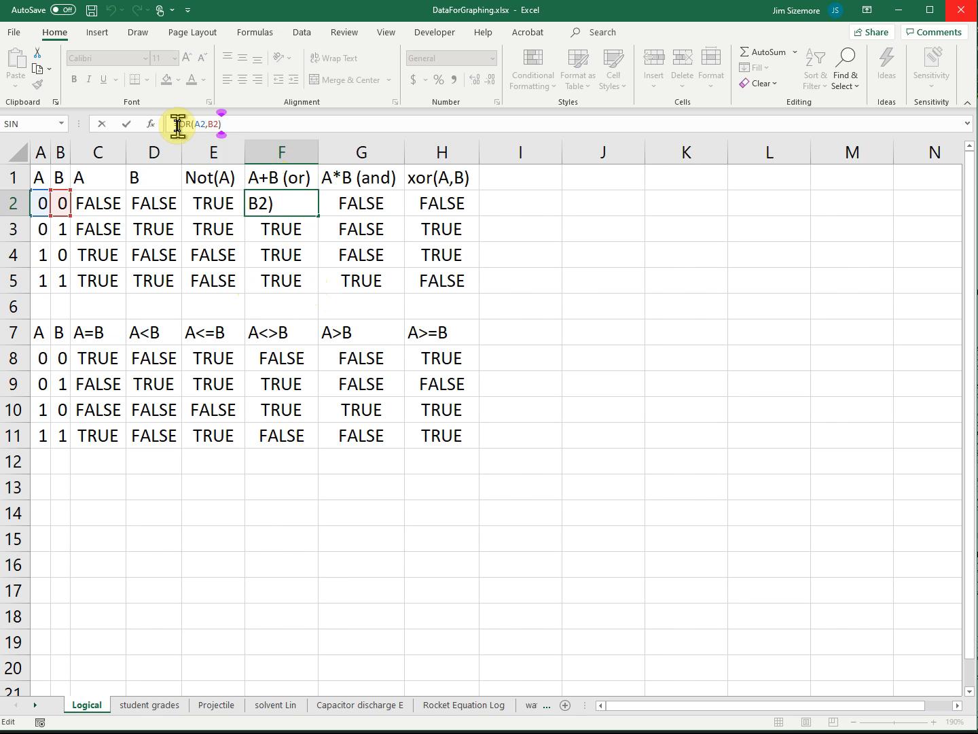
{"action": "left_click", "coordinate": [268, 203]}
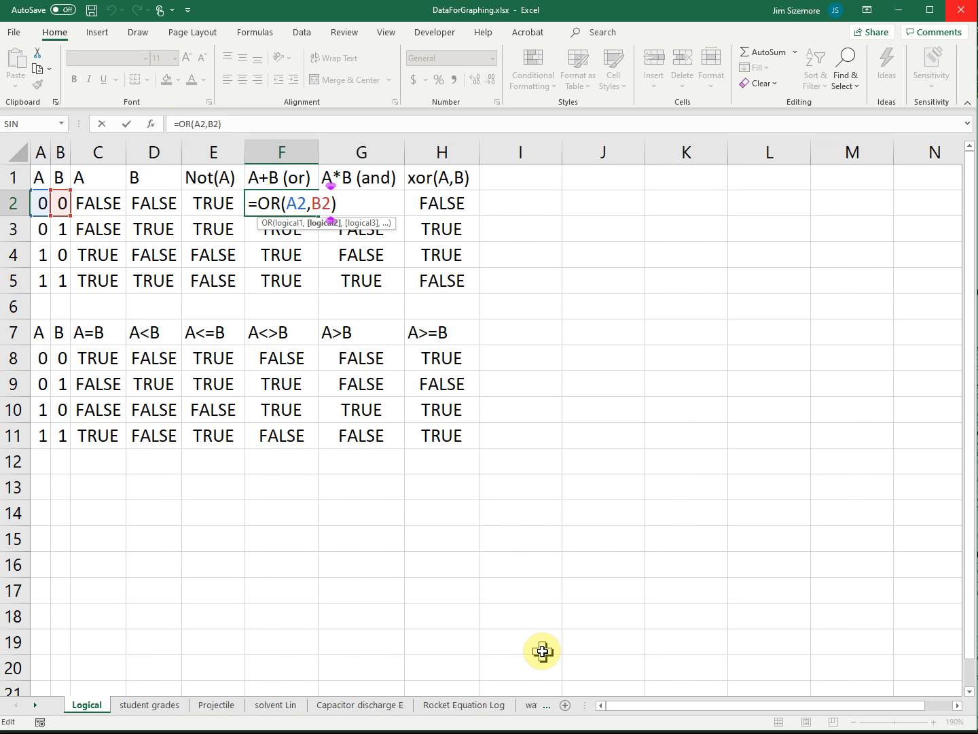
{"action": "left_click", "coordinate": [271, 204]}
{"action": "key", "text": "Left"}
{"action": "key", "text": "shift+Right"}
{"action": "key", "text": "shift+Right"}
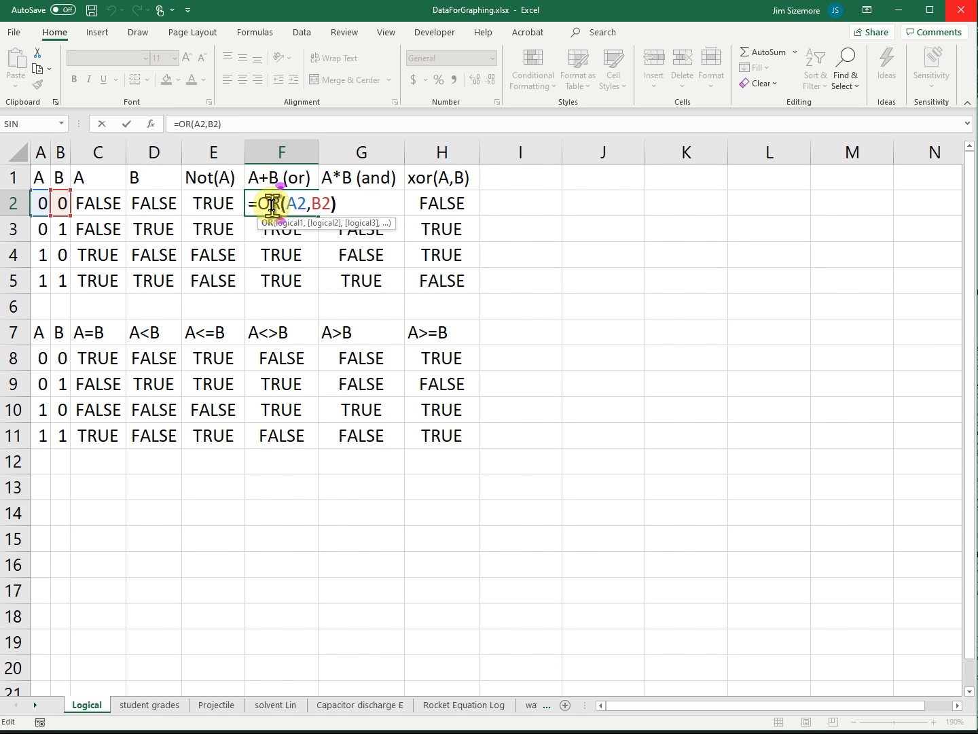
Step: Try extending the OR formula in F2 with the extra arguments c2 and d2, and undo the change
{"action": "key", "text": "Right"}
{"action": "key", "text": "Right"}
{"action": "key", "text": "Right"}
{"action": "type", "text": ","}
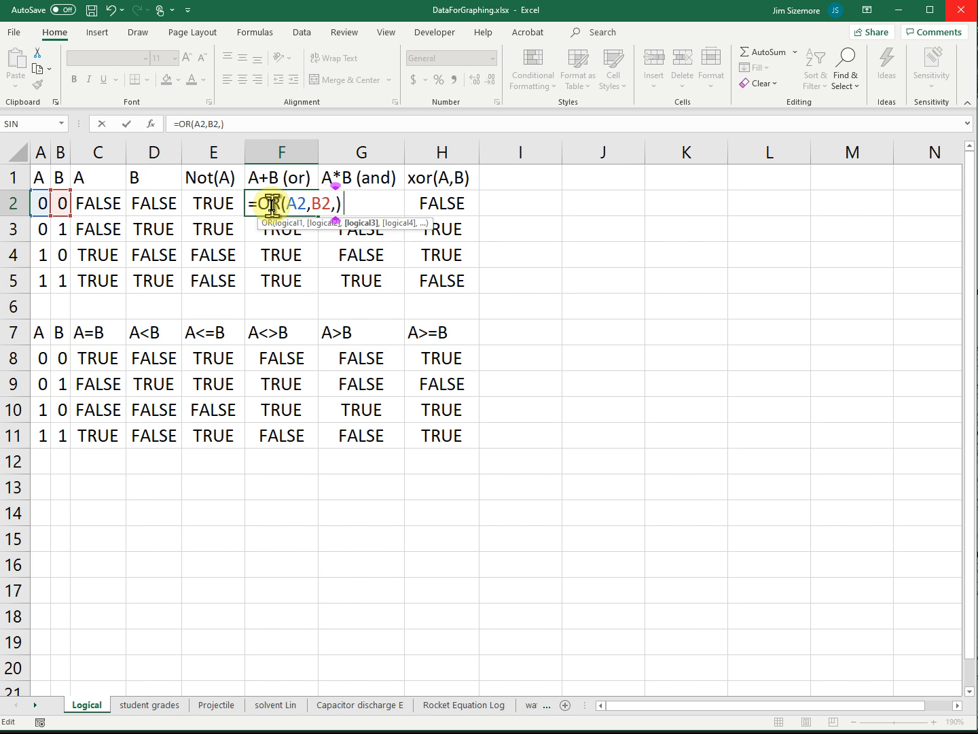
{"action": "type", "text": "c2,d2"}
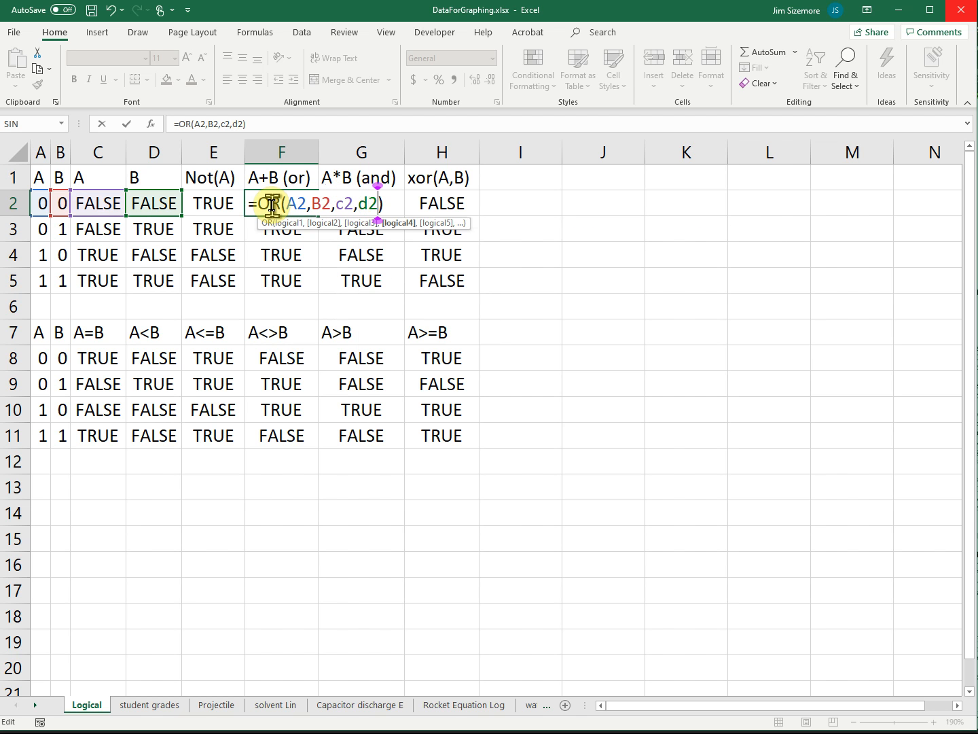
{"action": "key", "text": "Return"}
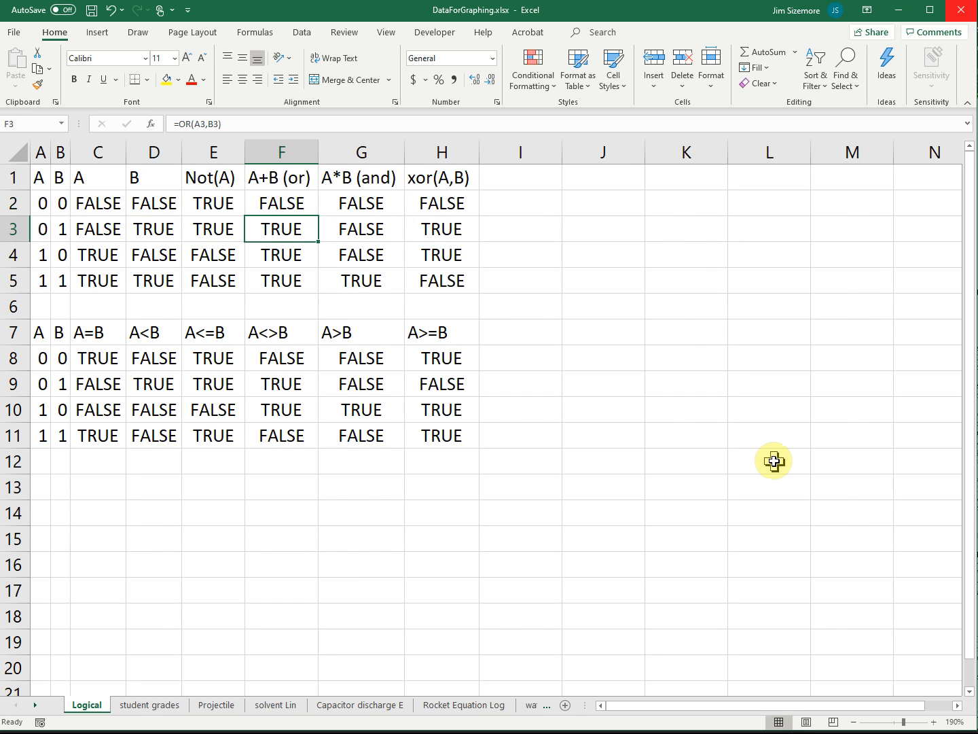
{"action": "key", "text": "ctrl+z"}
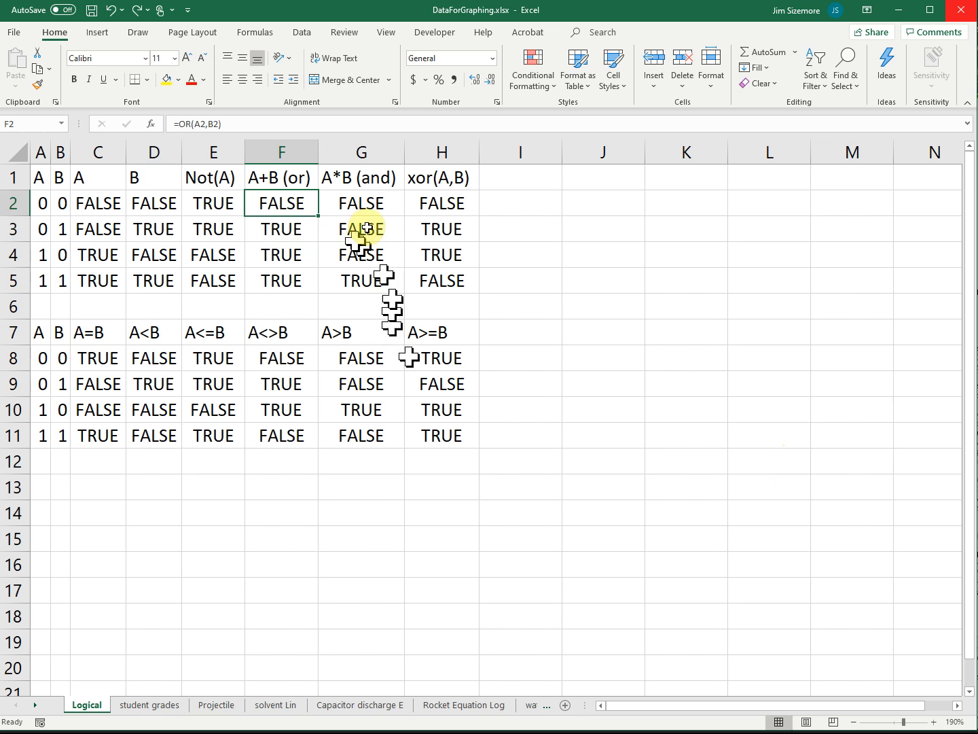
Step: Inspect the AND formula in cell G2, highlighting its function name and its two arguments, and leave it unchanged
{"action": "left_click", "coordinate": [364, 204]}
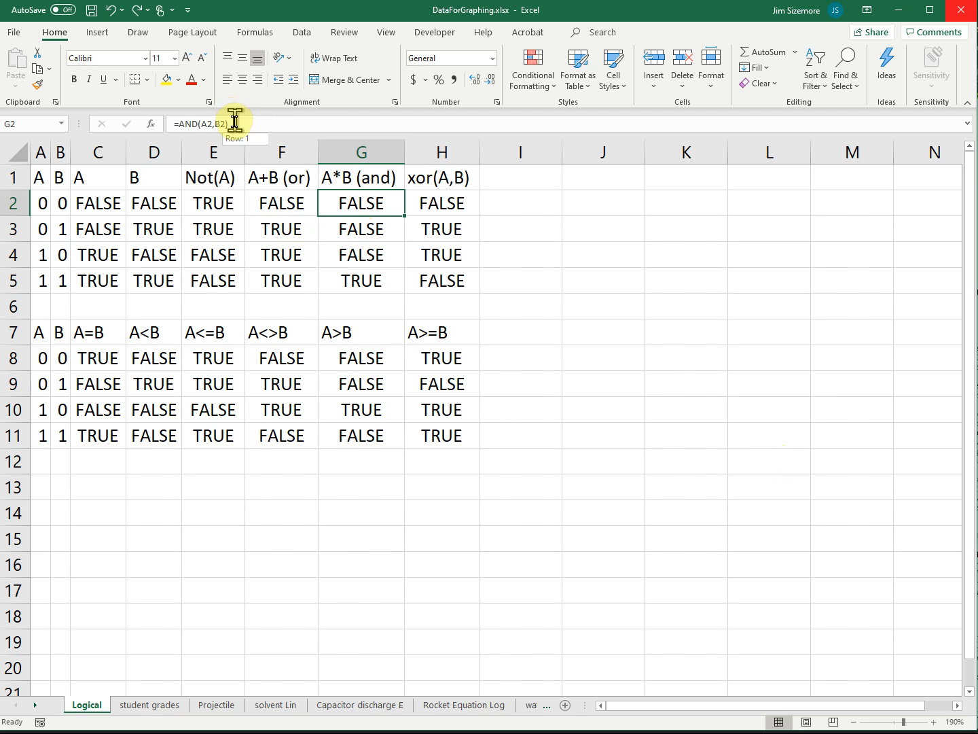
{"action": "double_click", "coordinate": [346, 199]}
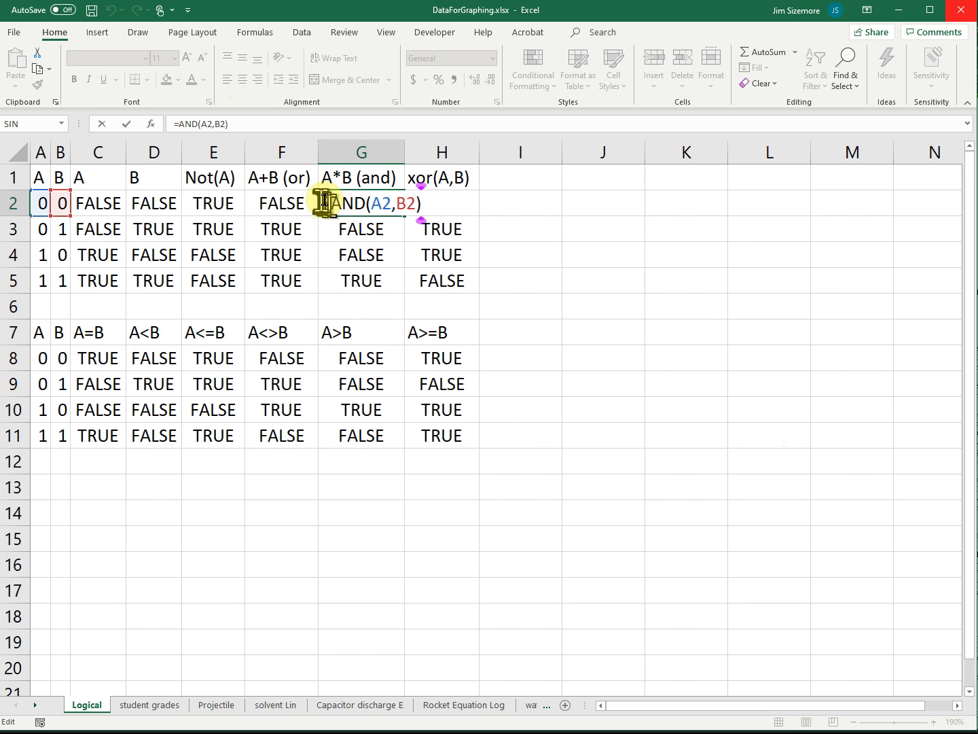
{"action": "left_click_drag", "start_coordinate": [333, 203], "coordinate": [361, 207]}
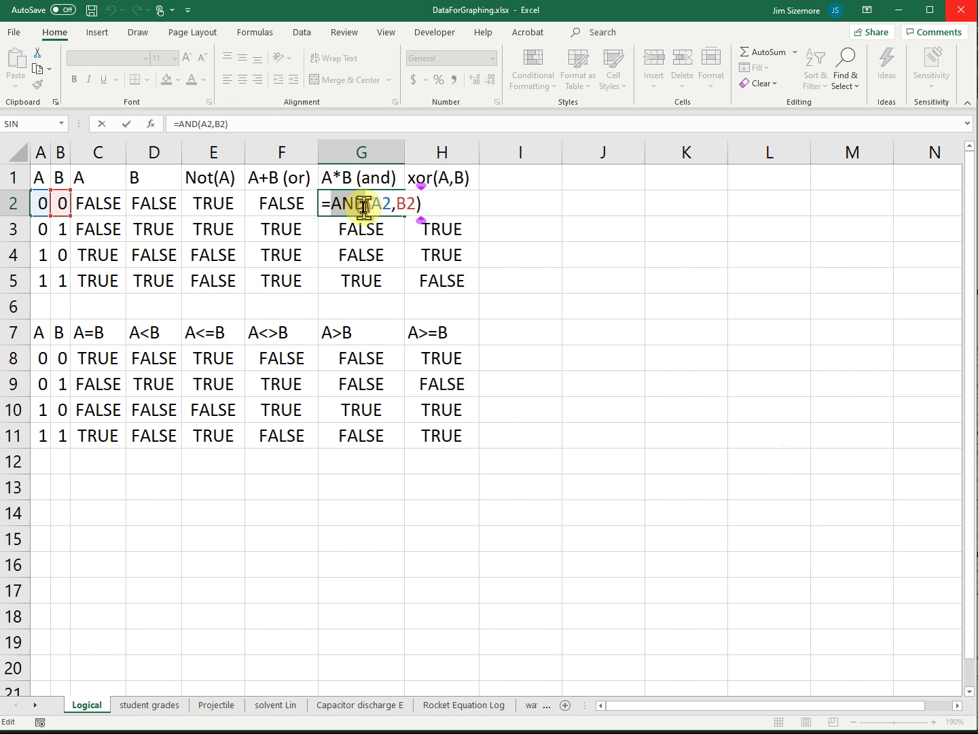
{"action": "left_click", "coordinate": [371, 205]}
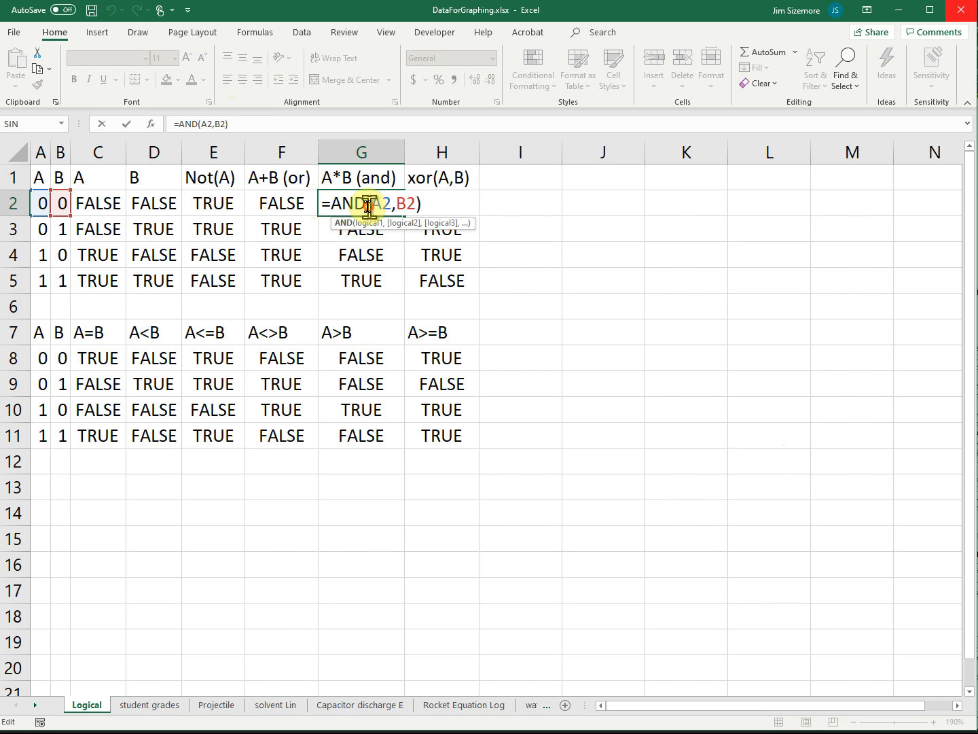
{"action": "left_click_drag", "start_coordinate": [367, 204], "coordinate": [416, 203]}
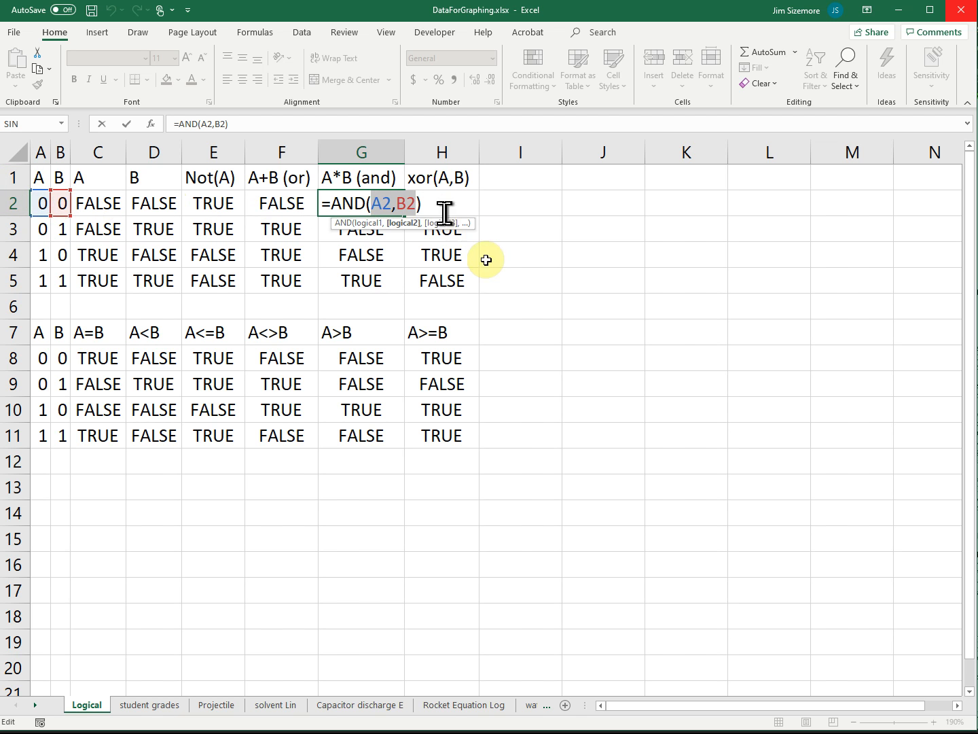
{"action": "key", "text": "Tab"}
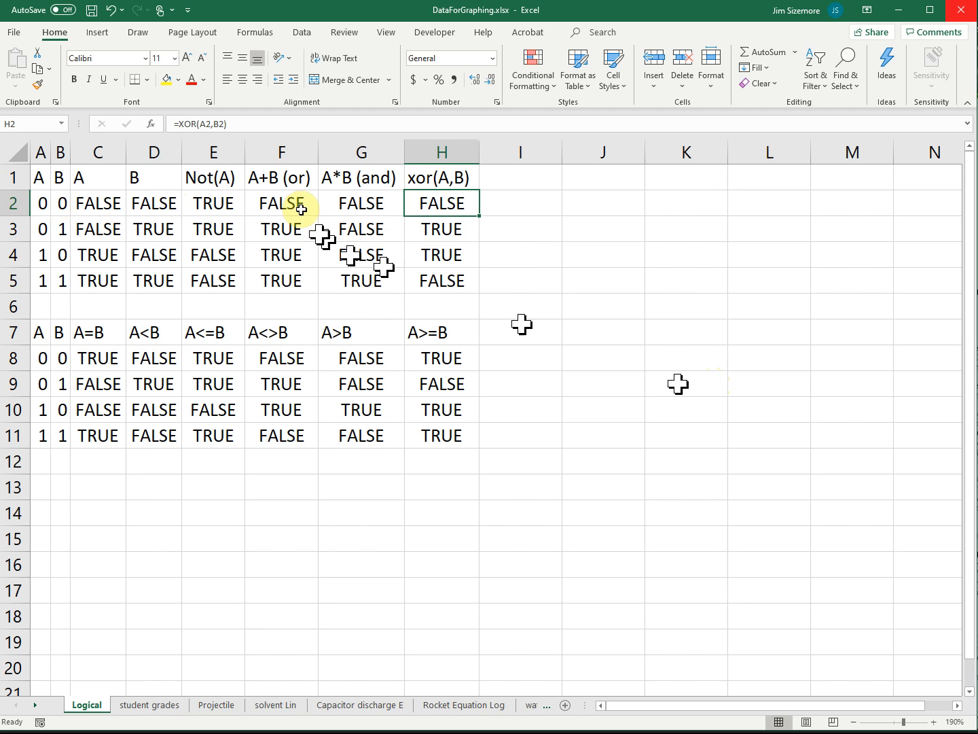
Step: Select F2:F4 and H2:H4 together to compare the OR and XOR results
{"action": "left_click_drag", "start_coordinate": [285, 204], "coordinate": [284, 257]}
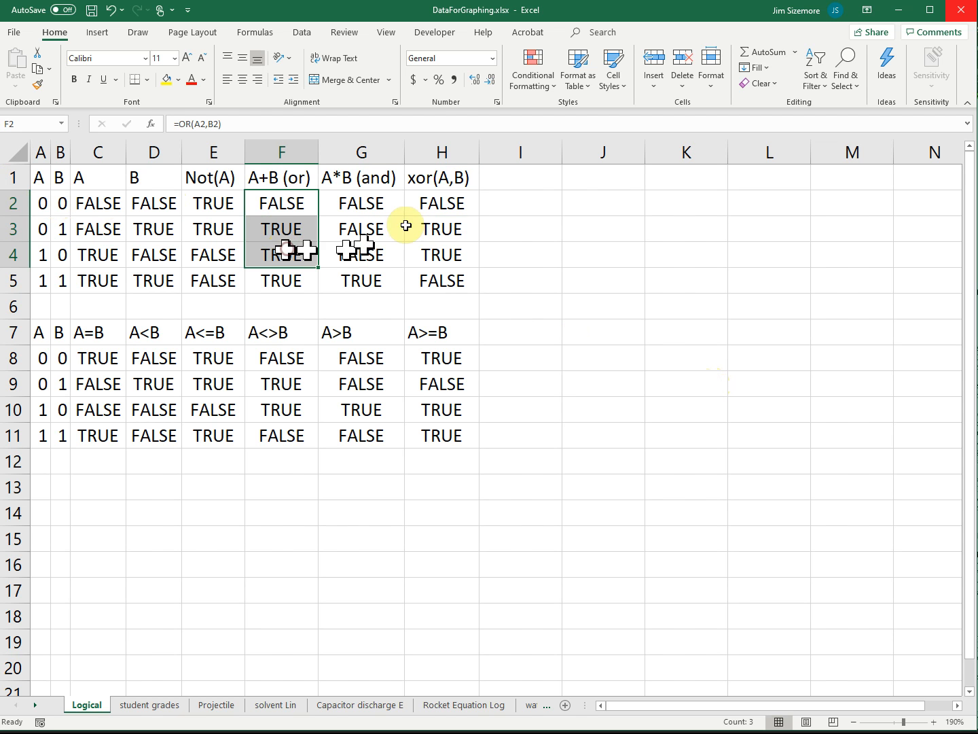
{"action": "left_click_drag", "start_coordinate": [453, 202], "coordinate": [447, 257]}
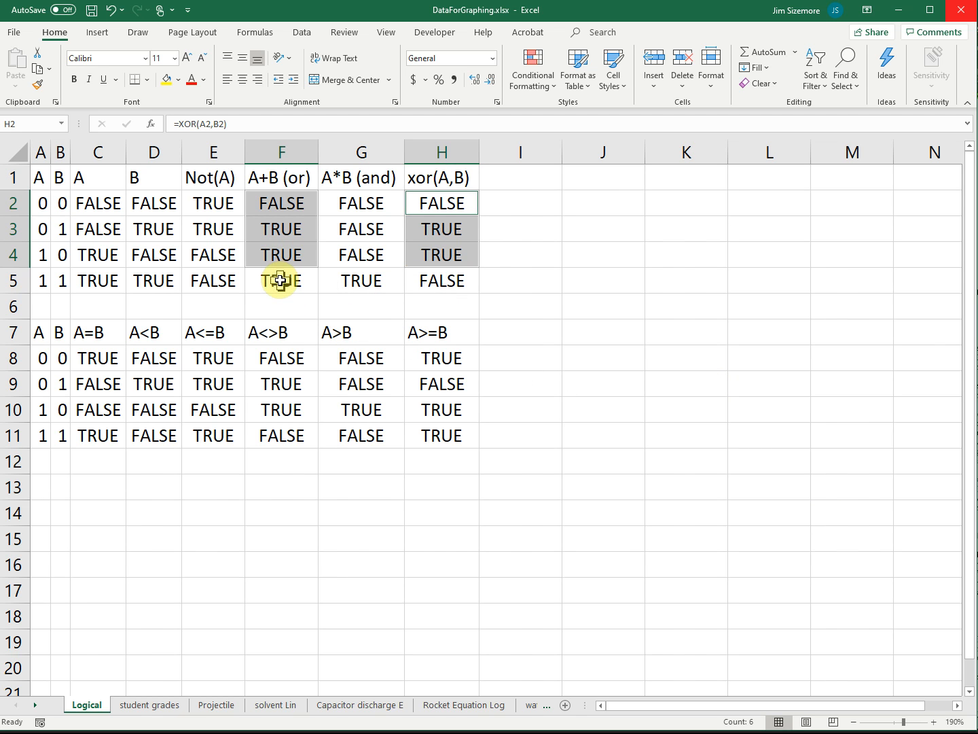
Step: Compare the OR result in F5 with the XOR result in H5 for the inputs in A5 and B5
{"action": "left_click", "coordinate": [41, 282]}
{"action": "left_click", "coordinate": [60, 280]}
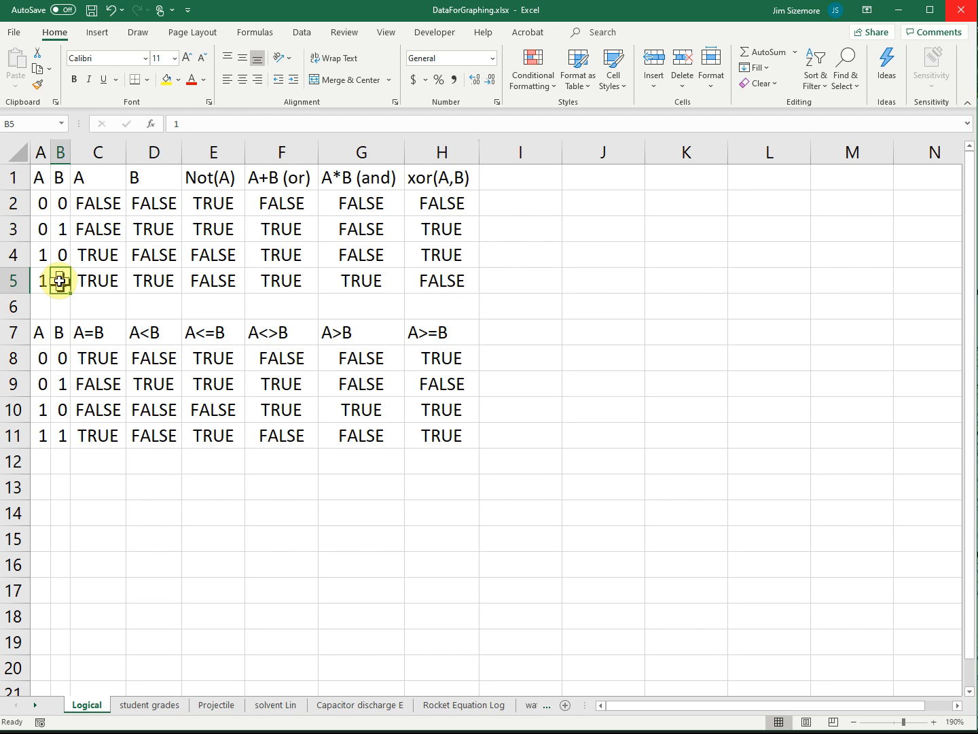
{"action": "left_click", "coordinate": [282, 282]}
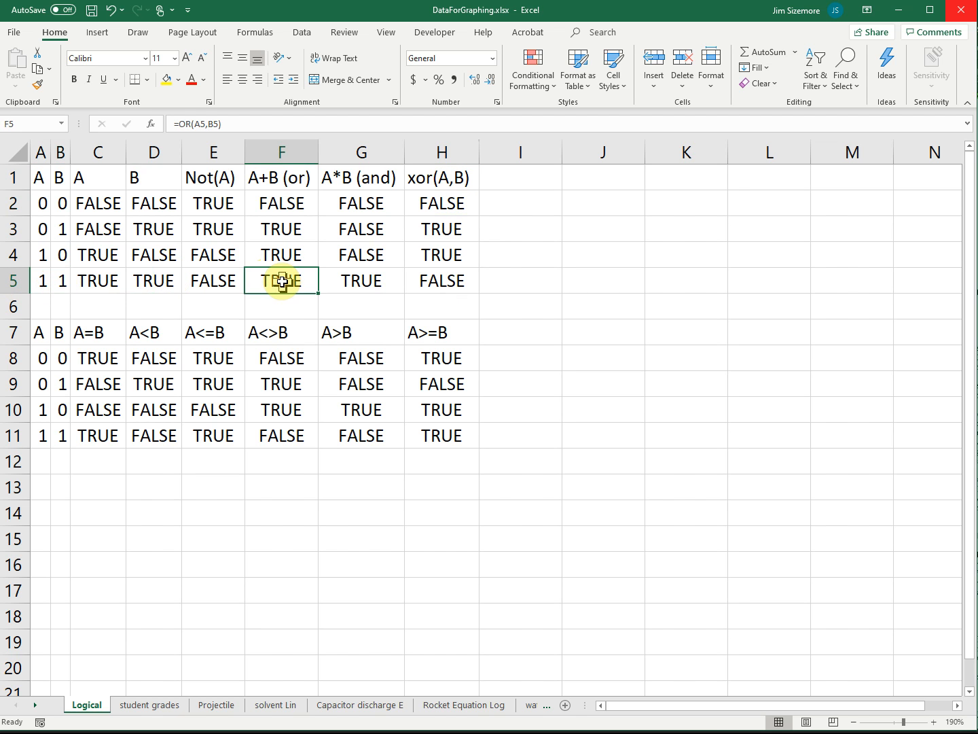
{"action": "left_click", "coordinate": [442, 279]}
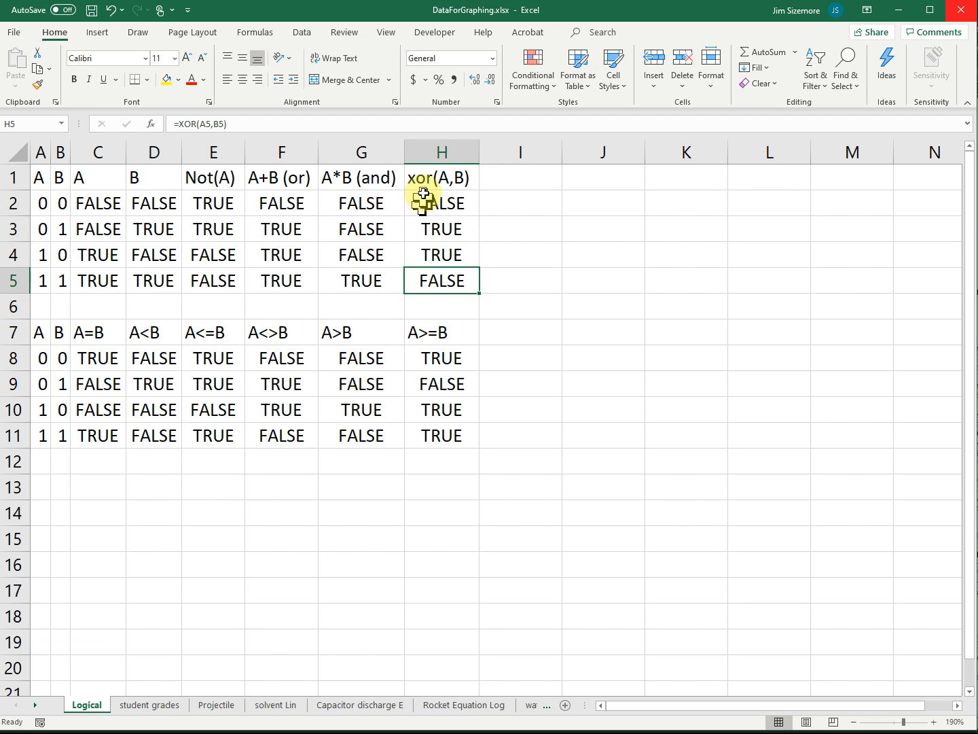
Step: Check the XOR results for matching inputs in H2 and H5, and for differing inputs in H3:H4
{"action": "left_click", "coordinate": [451, 201]}
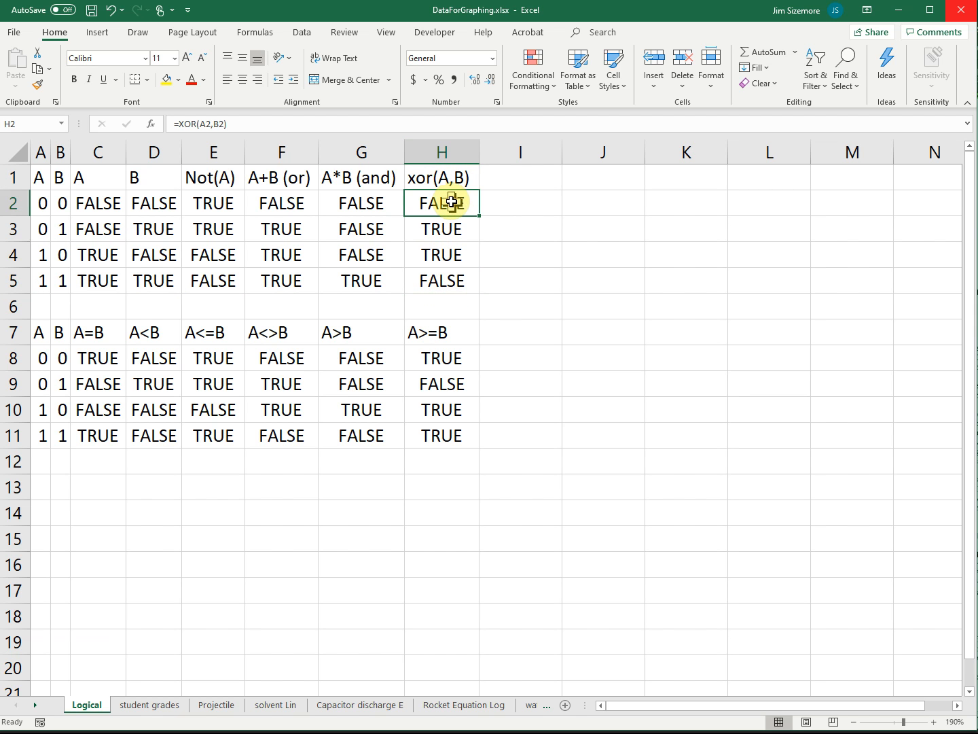
{"action": "left_click", "coordinate": [449, 285]}
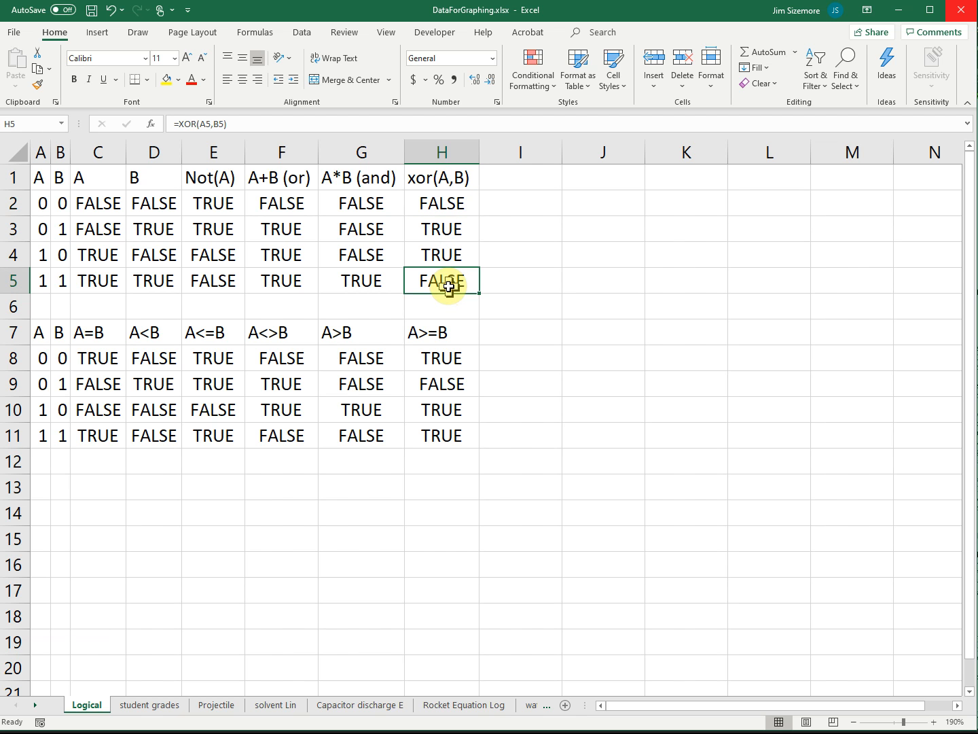
{"action": "left_click_drag", "start_coordinate": [440, 229], "coordinate": [439, 255]}
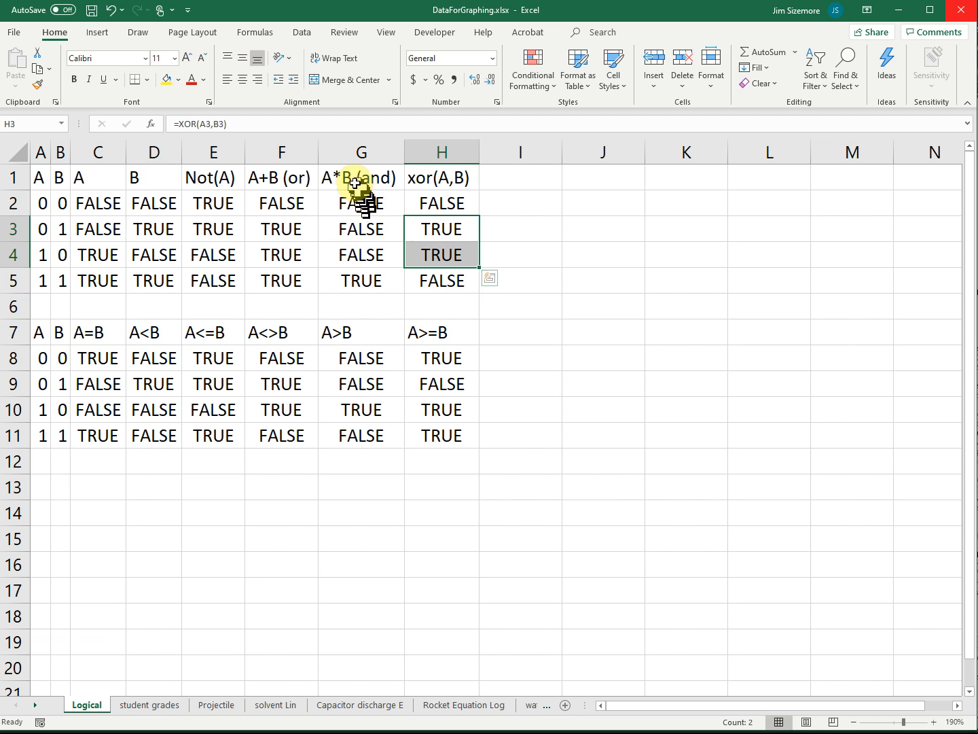
Step: Review the AND column in G1:G5 and the OR results in F2:F4 and F5
{"action": "left_click_drag", "start_coordinate": [354, 173], "coordinate": [351, 280]}
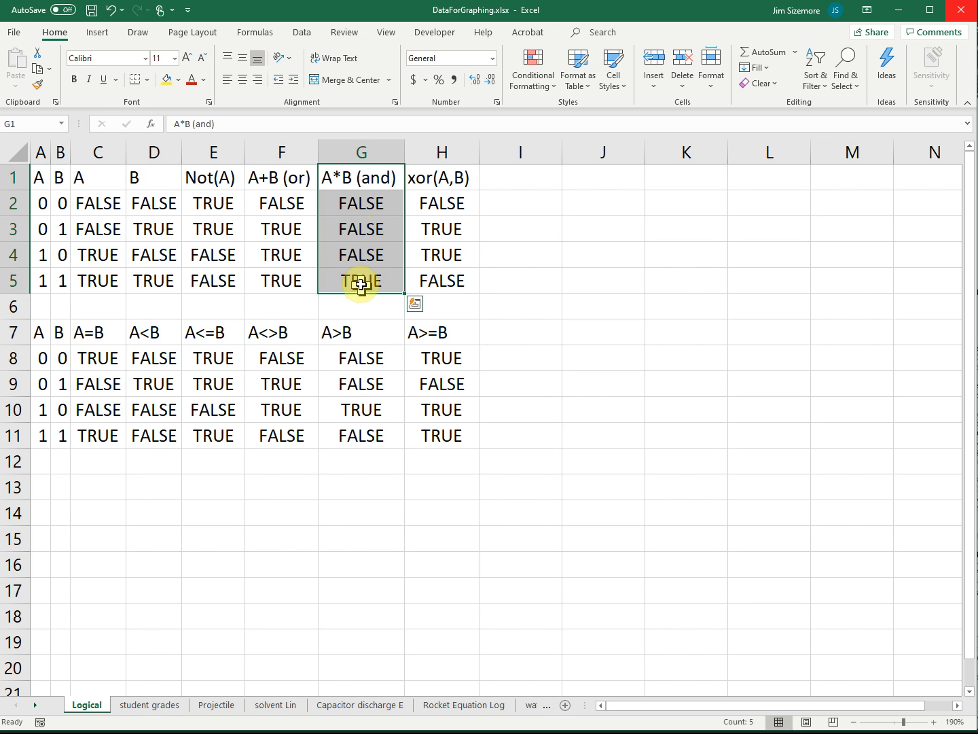
{"action": "left_click_drag", "start_coordinate": [288, 200], "coordinate": [284, 255]}
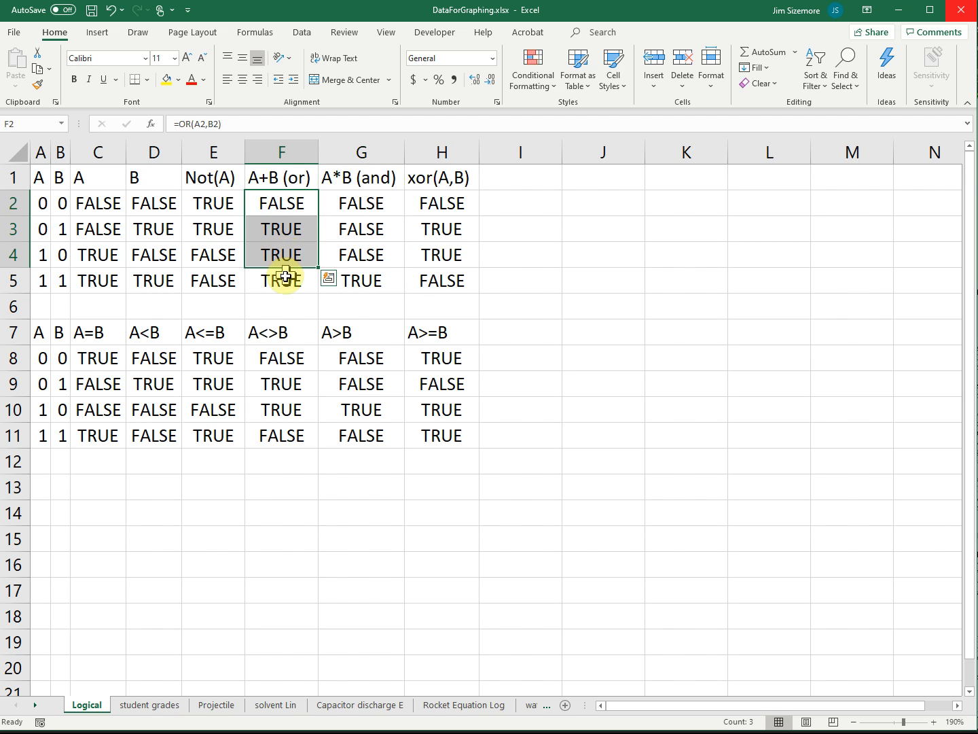
{"action": "left_click", "coordinate": [285, 272]}
Step: Highlight the XOR results in H2:H5 and single out the H5 case where both inputs are 1
{"action": "left_click_drag", "start_coordinate": [453, 203], "coordinate": [445, 281]}
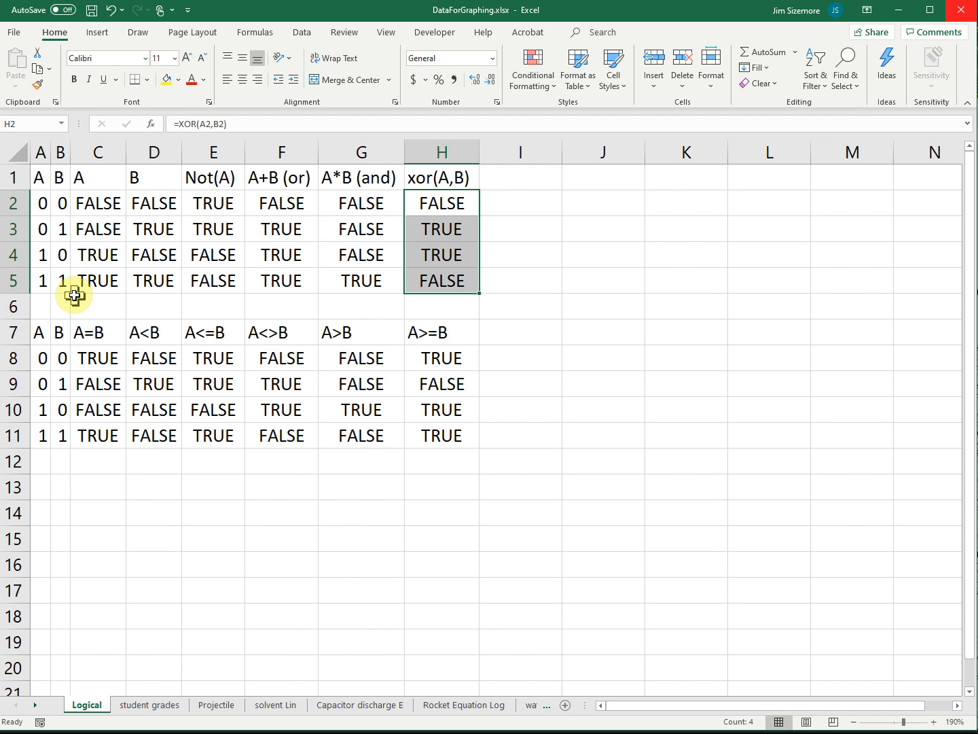
{"action": "left_click", "coordinate": [450, 283]}
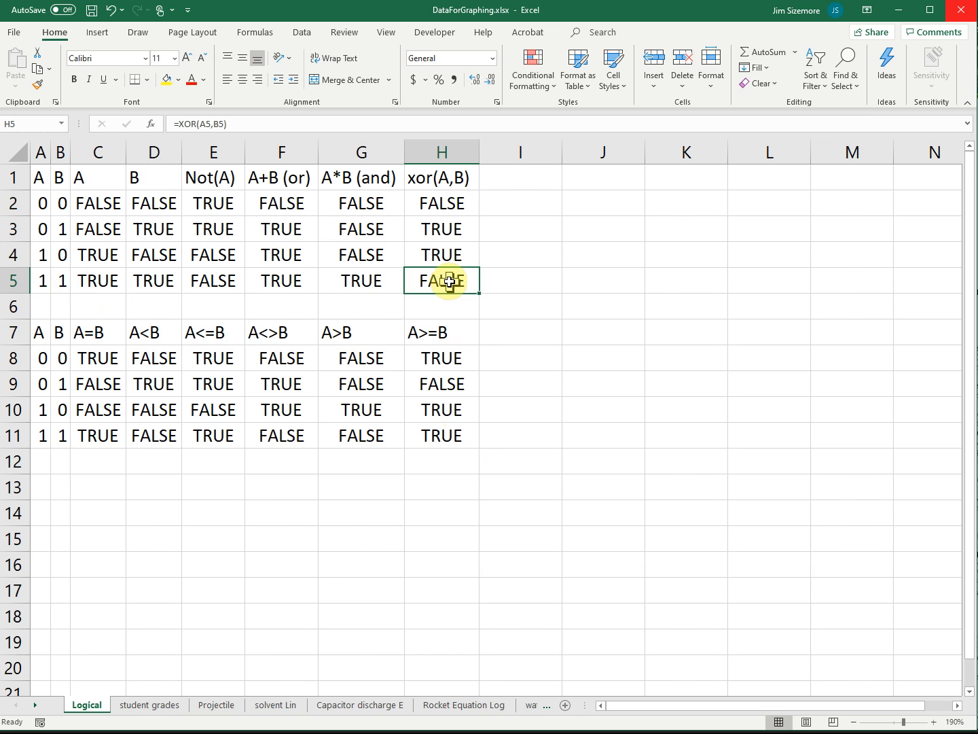
{"action": "left_click_drag", "start_coordinate": [439, 203], "coordinate": [438, 278]}
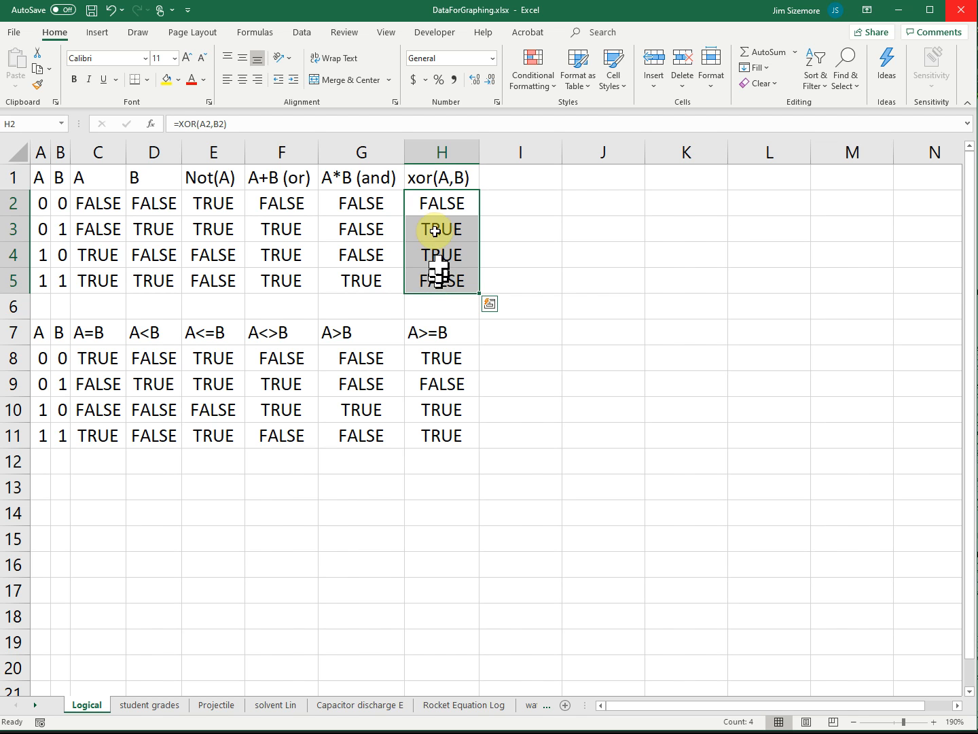
{"action": "left_click_drag", "start_coordinate": [447, 203], "coordinate": [444, 278]}
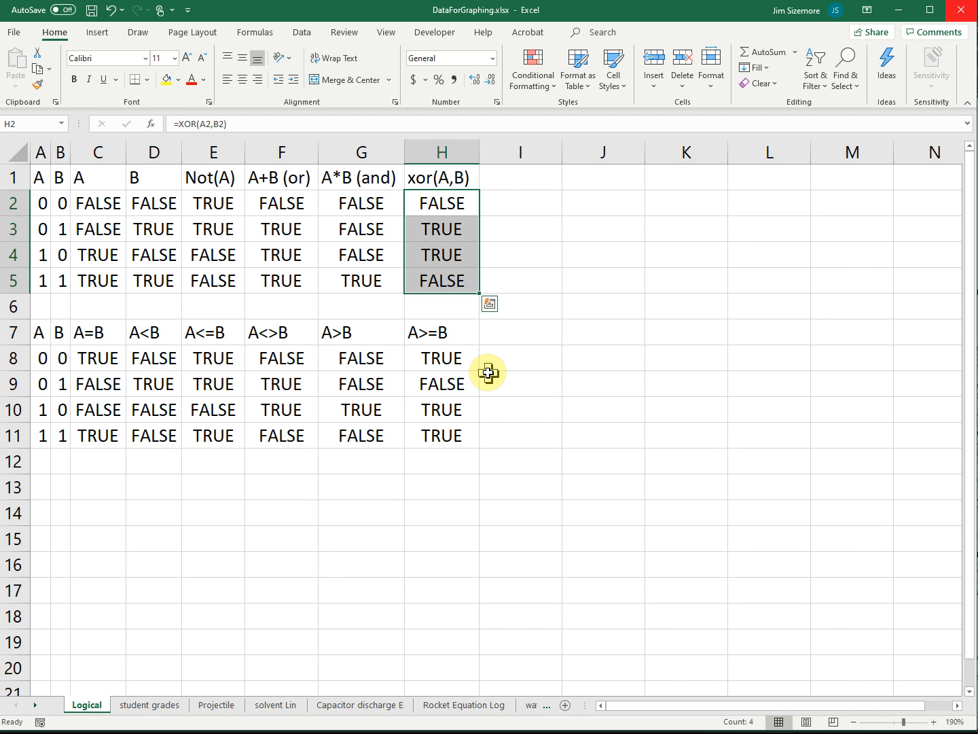
Step: Check how the input pair A5:B5 evaluates under AND in G5 and XOR in H5
{"action": "left_click_drag", "start_coordinate": [44, 280], "coordinate": [59, 280]}
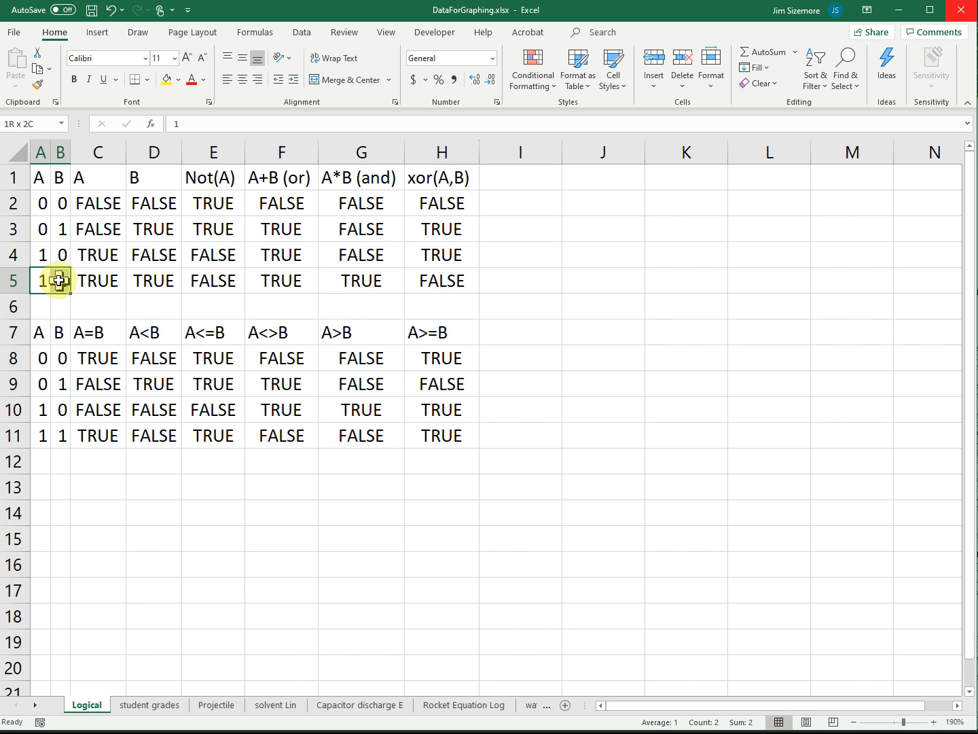
{"action": "left_click", "coordinate": [360, 284]}
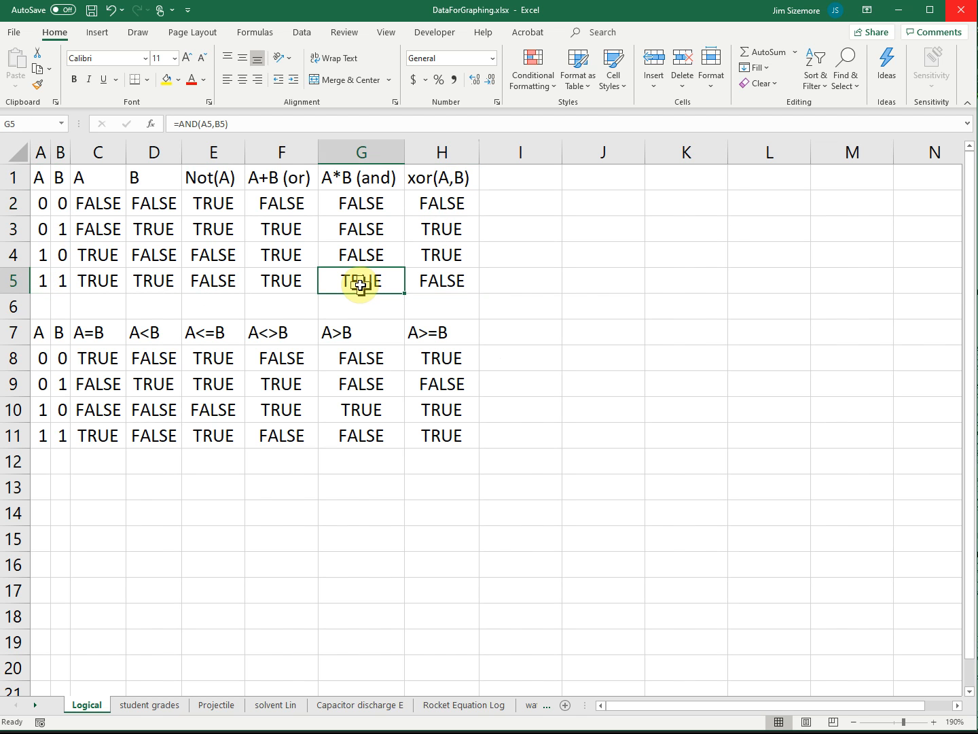
{"action": "left_click", "coordinate": [440, 278]}
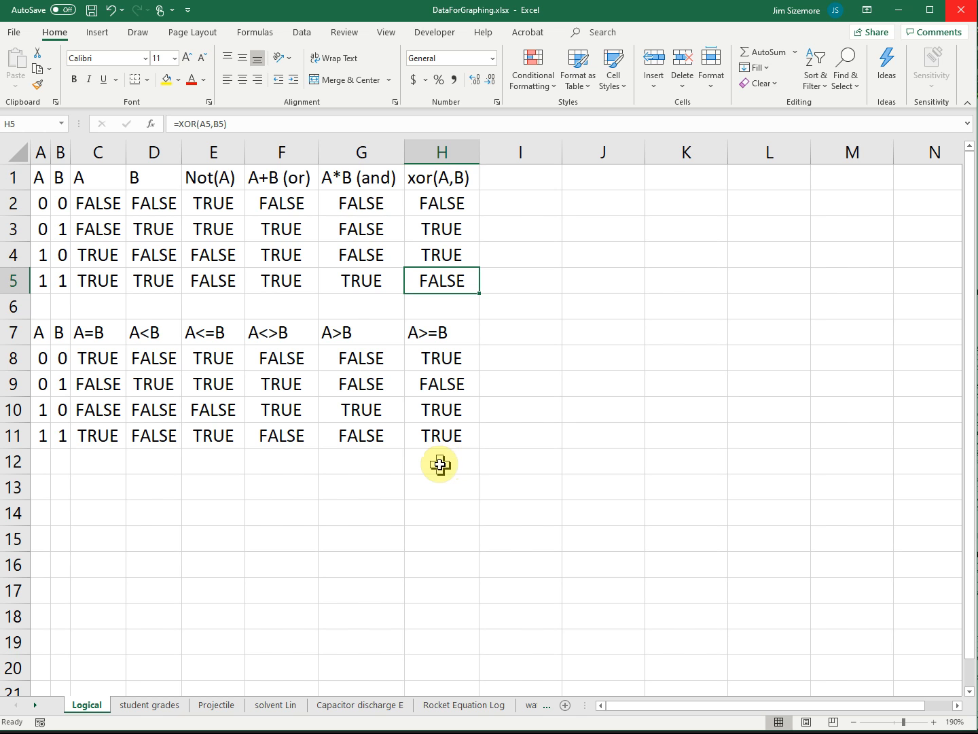
Step: Compare the AND and XOR columns in G1:H5, going through each result pair from row 2 to row 5
{"action": "left_click_drag", "start_coordinate": [357, 179], "coordinate": [421, 292]}
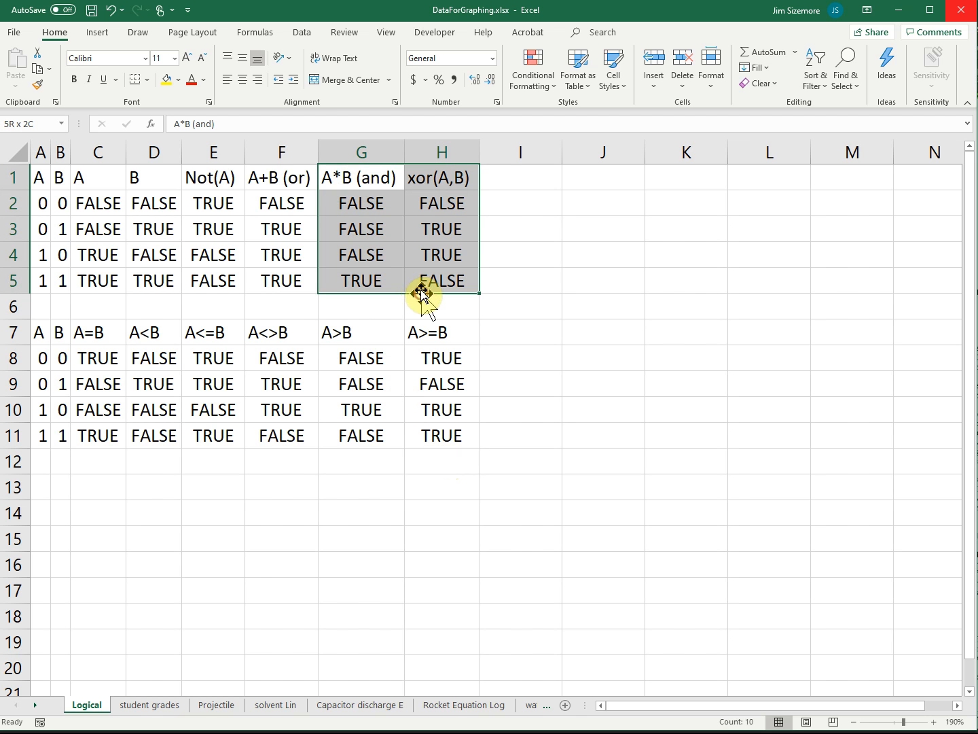
{"action": "left_click_drag", "start_coordinate": [370, 199], "coordinate": [440, 201]}
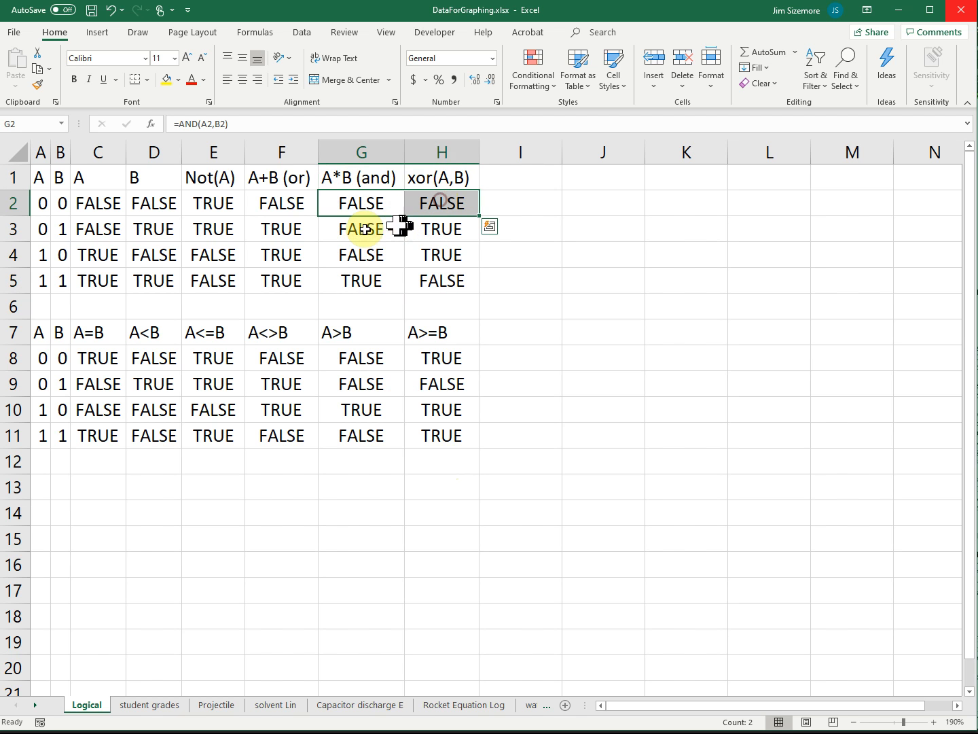
{"action": "left_click_drag", "start_coordinate": [359, 229], "coordinate": [459, 236]}
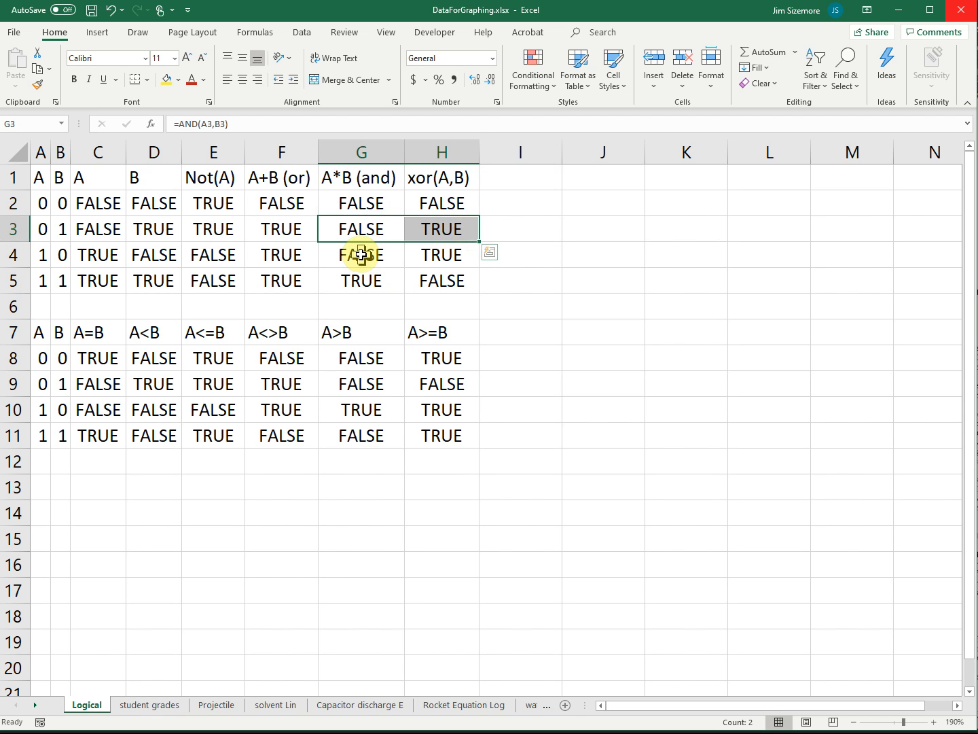
{"action": "left_click_drag", "start_coordinate": [361, 253], "coordinate": [419, 251]}
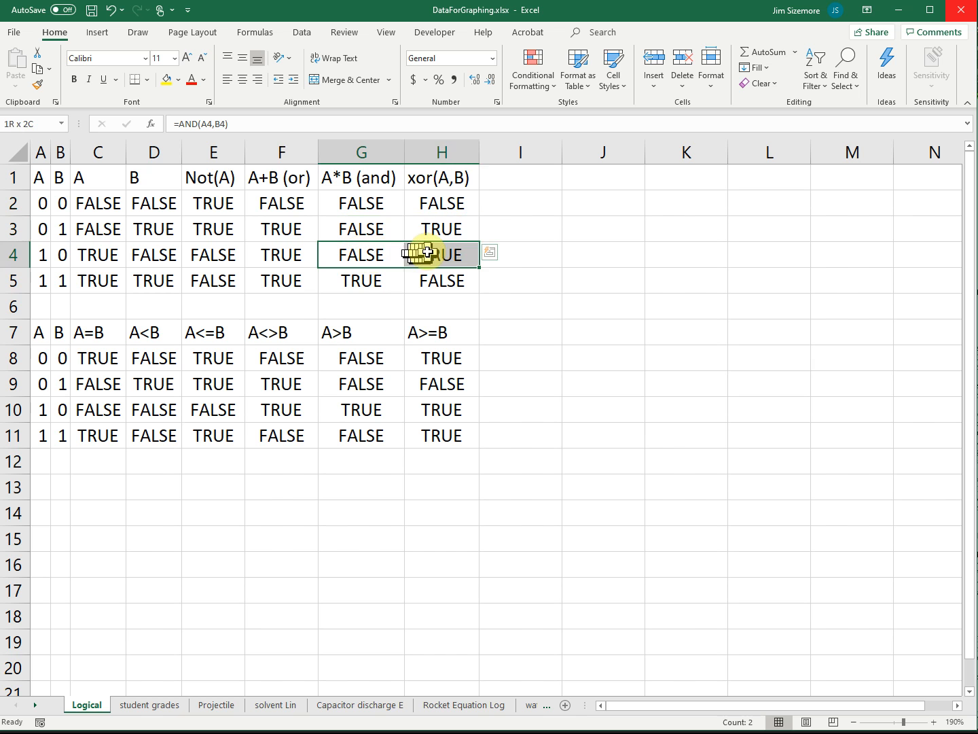
{"action": "left_click", "coordinate": [347, 284]}
{"action": "left_click_drag", "start_coordinate": [345, 283], "coordinate": [449, 285]}
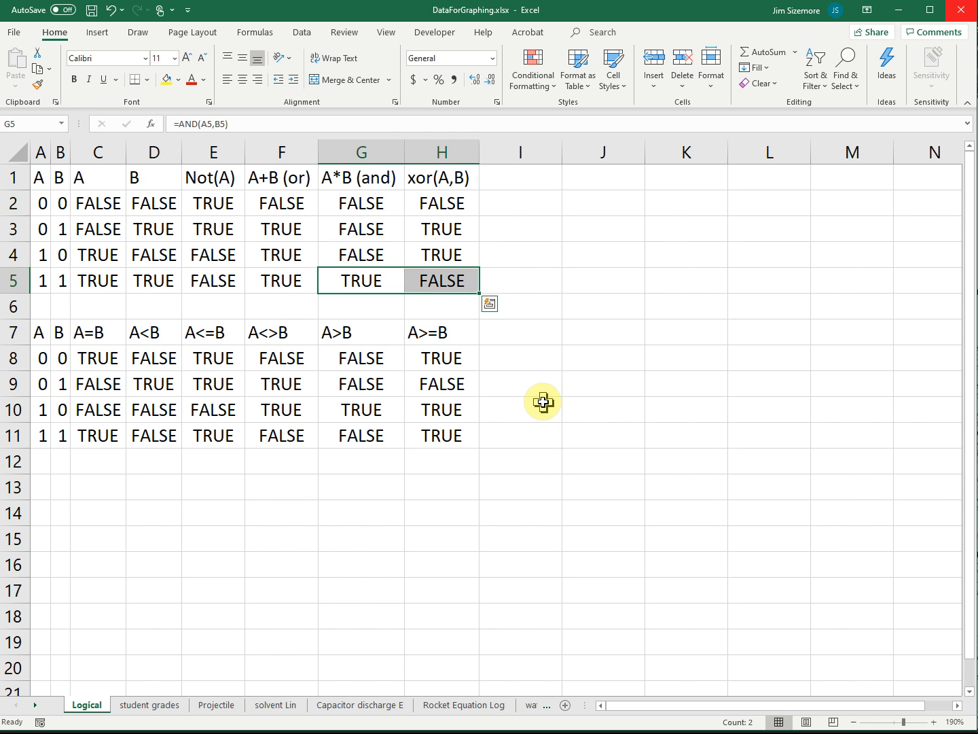
Step: Highlight the logical function headings in E1:H1 and the whole comparison operator table in A7:H11
{"action": "left_click_drag", "start_coordinate": [210, 176], "coordinate": [439, 174]}
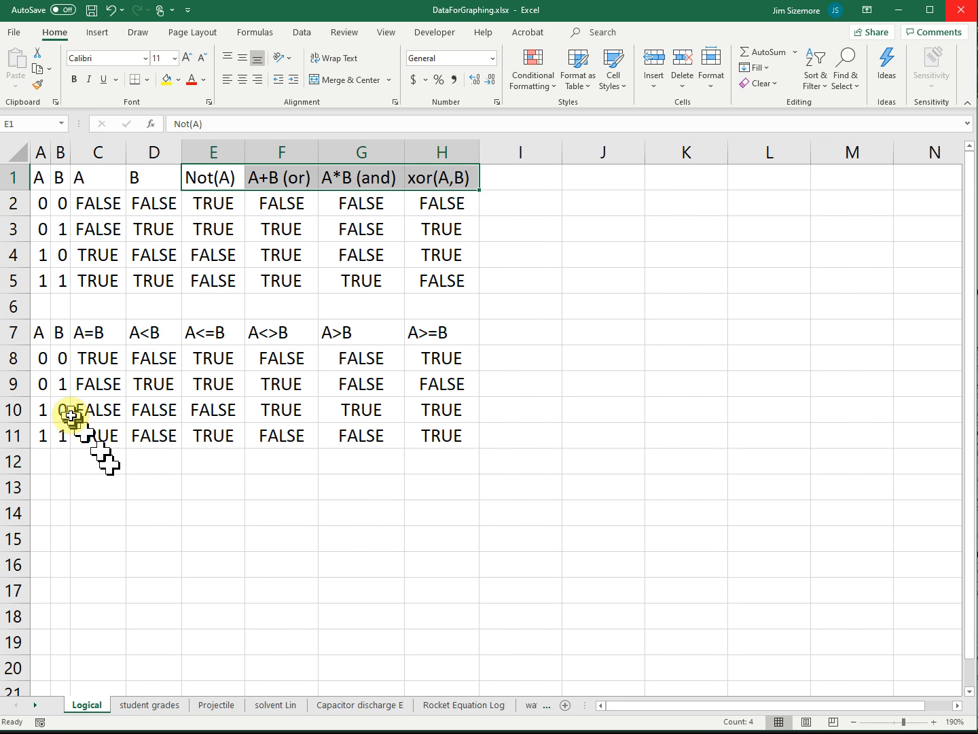
{"action": "left_click_drag", "start_coordinate": [39, 333], "coordinate": [456, 438]}
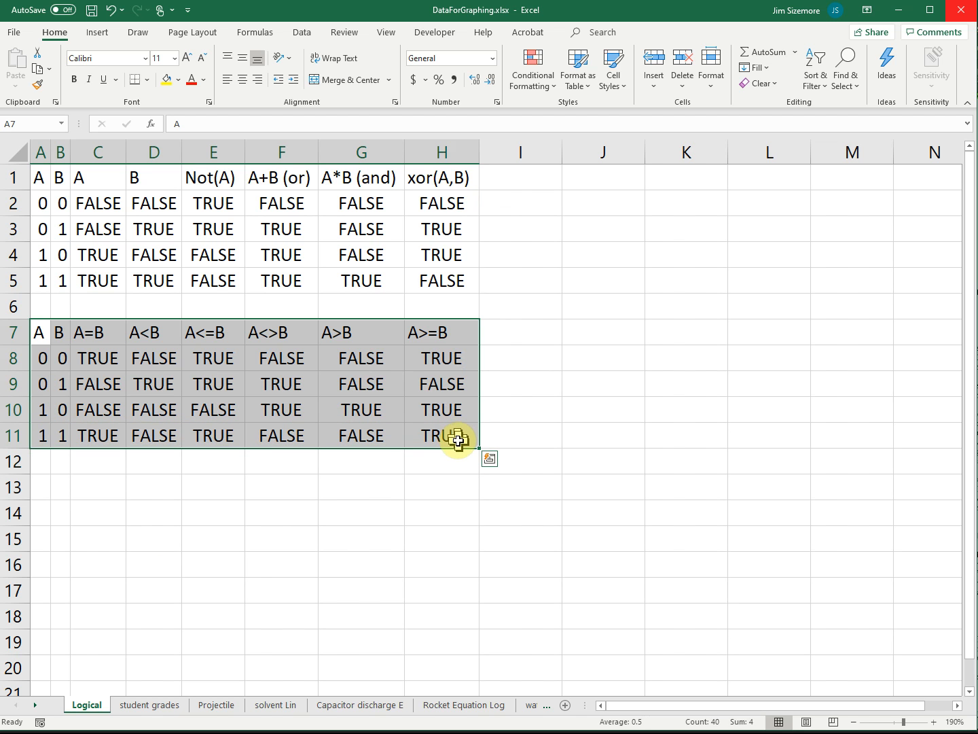
Step: Inspect the formula =A8=B8 in C8, highlighting its leading equals sign and its comparison expression, and leave it unchanged
{"action": "left_click", "coordinate": [88, 356]}
{"action": "left_click", "coordinate": [233, 125]}
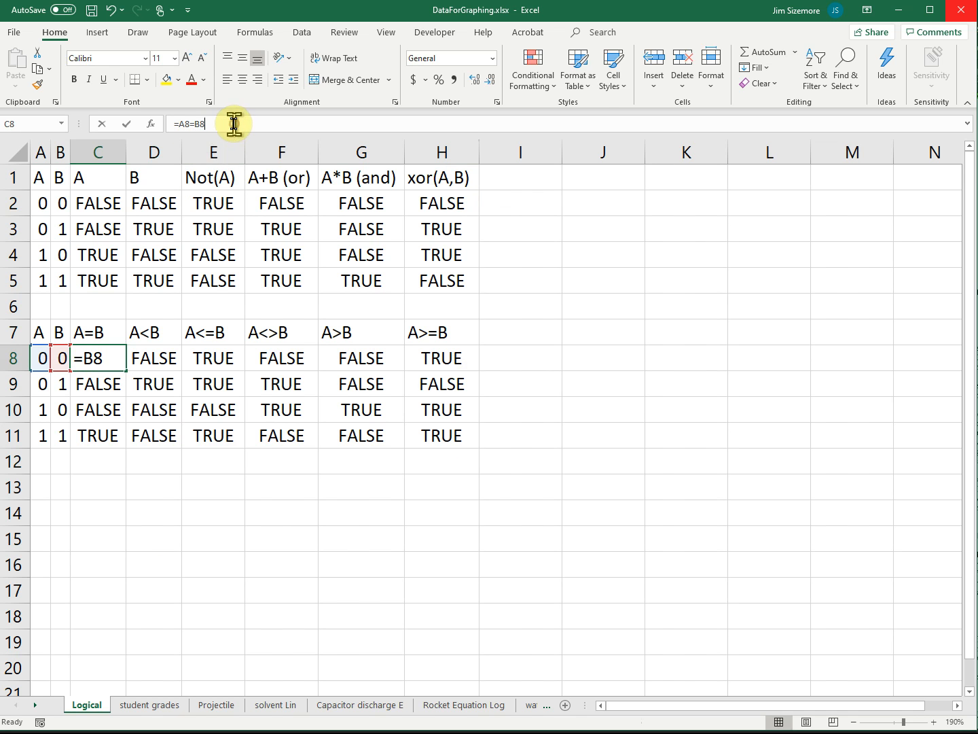
{"action": "left_click", "coordinate": [110, 358]}
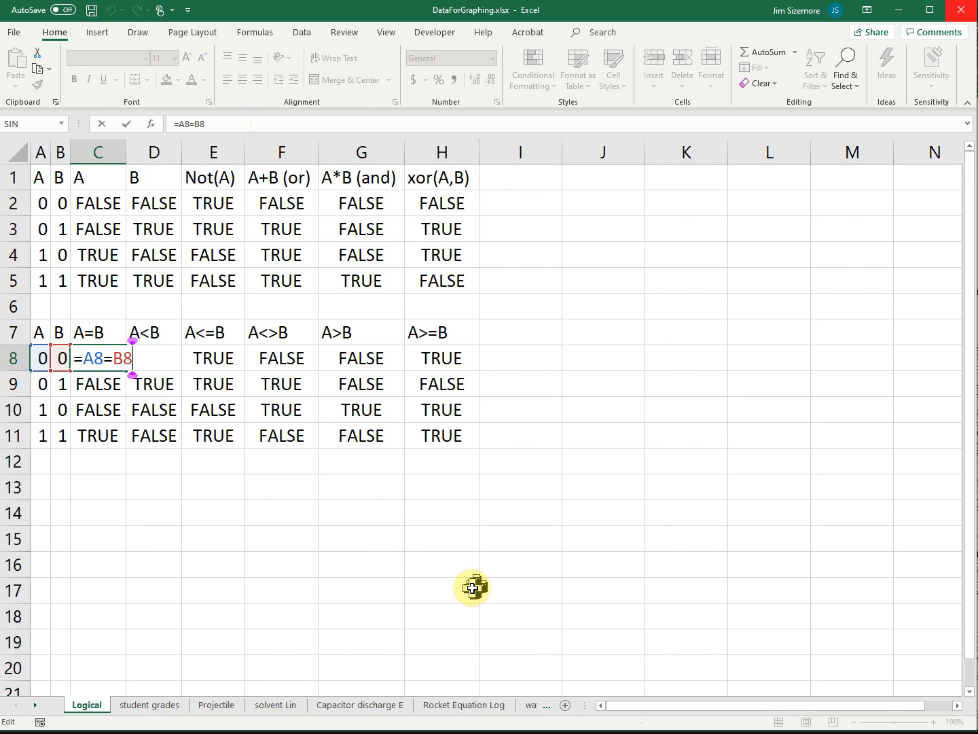
{"action": "double_click", "coordinate": [76, 358]}
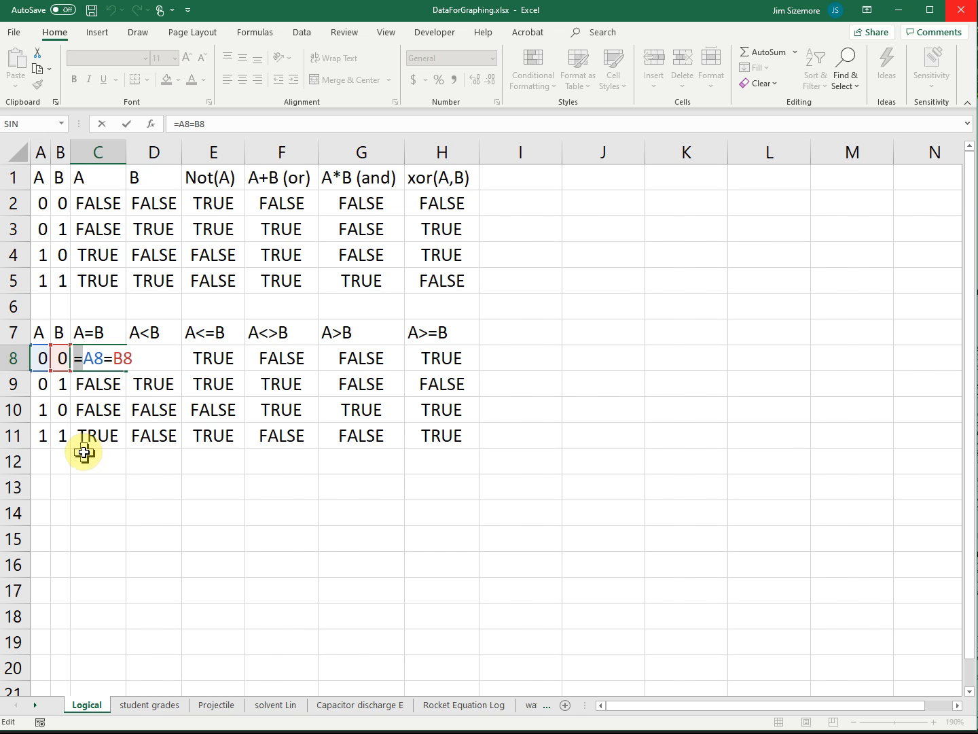
{"action": "left_click_drag", "start_coordinate": [87, 362], "coordinate": [111, 362]}
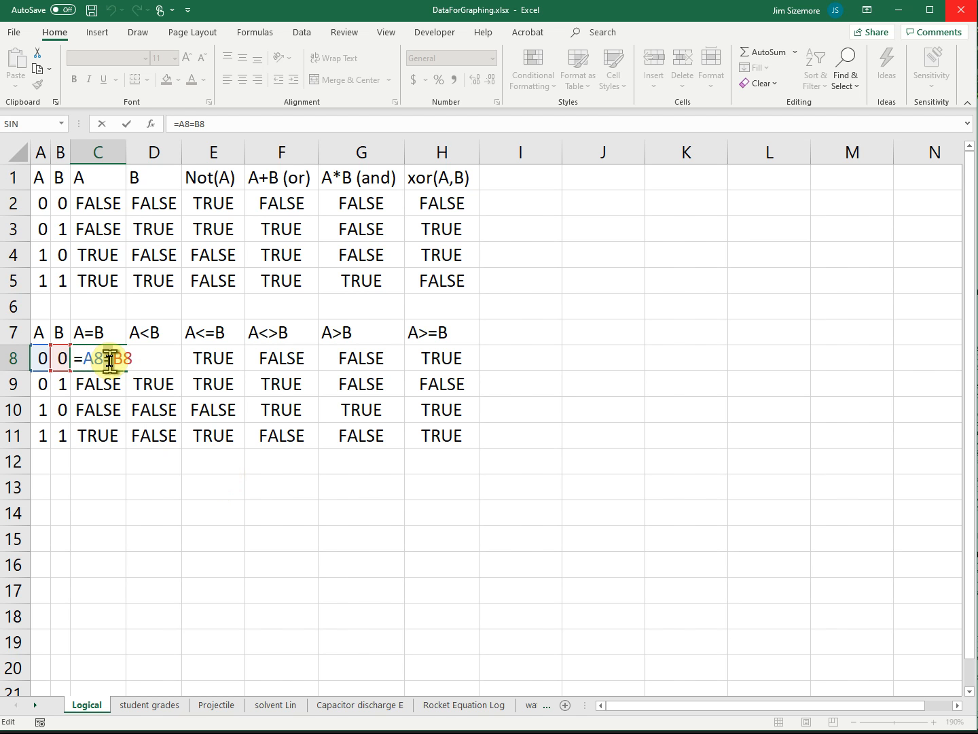
{"action": "left_click_drag", "start_coordinate": [86, 359], "coordinate": [130, 358]}
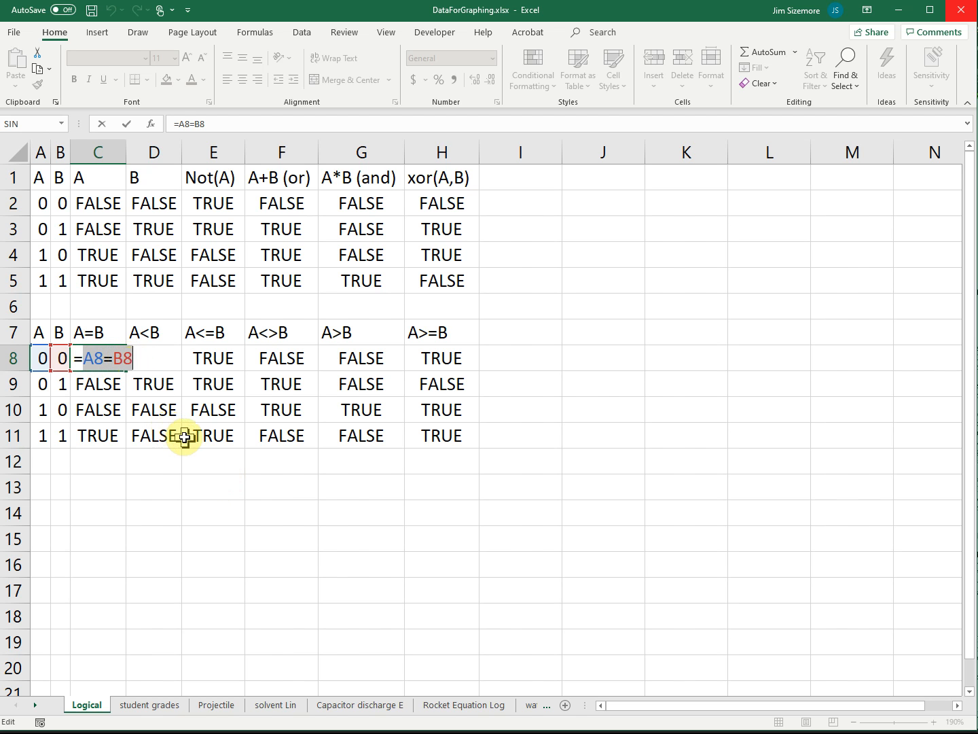
{"action": "key", "text": "Right"}
{"action": "key", "text": "Return"}
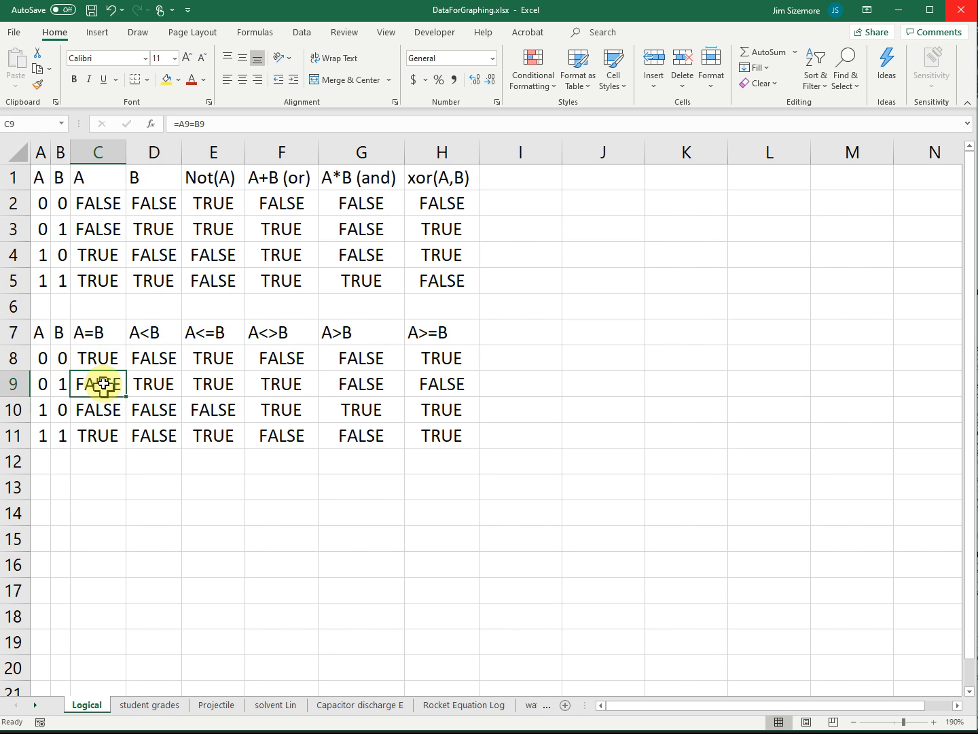
Step: Check the A=B comparison formulas in C10 and C11
{"action": "left_click", "coordinate": [102, 413]}
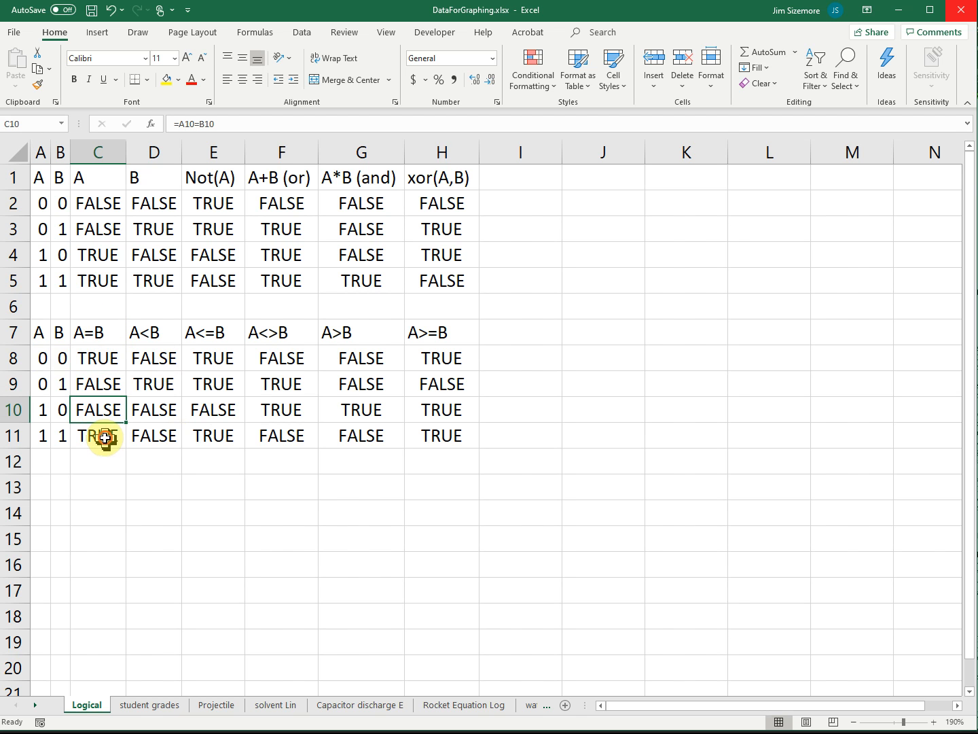
{"action": "left_click", "coordinate": [101, 435]}
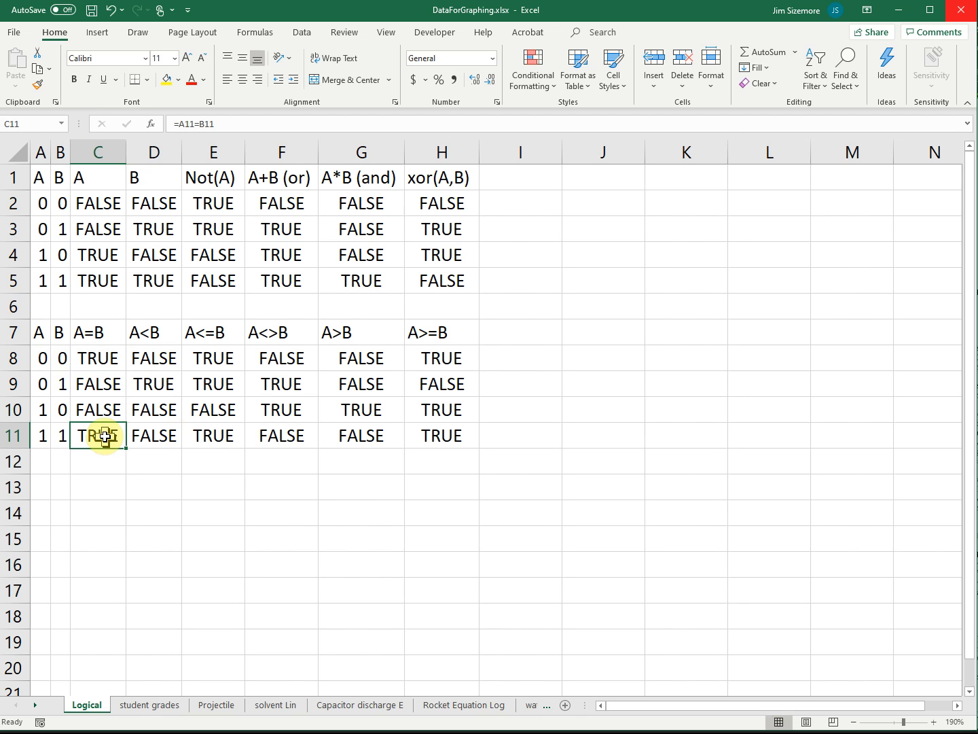
Step: Examine the A<B formulas in D8:D11 and compare D8 with the A<=B formula in E8
{"action": "left_click", "coordinate": [150, 358]}
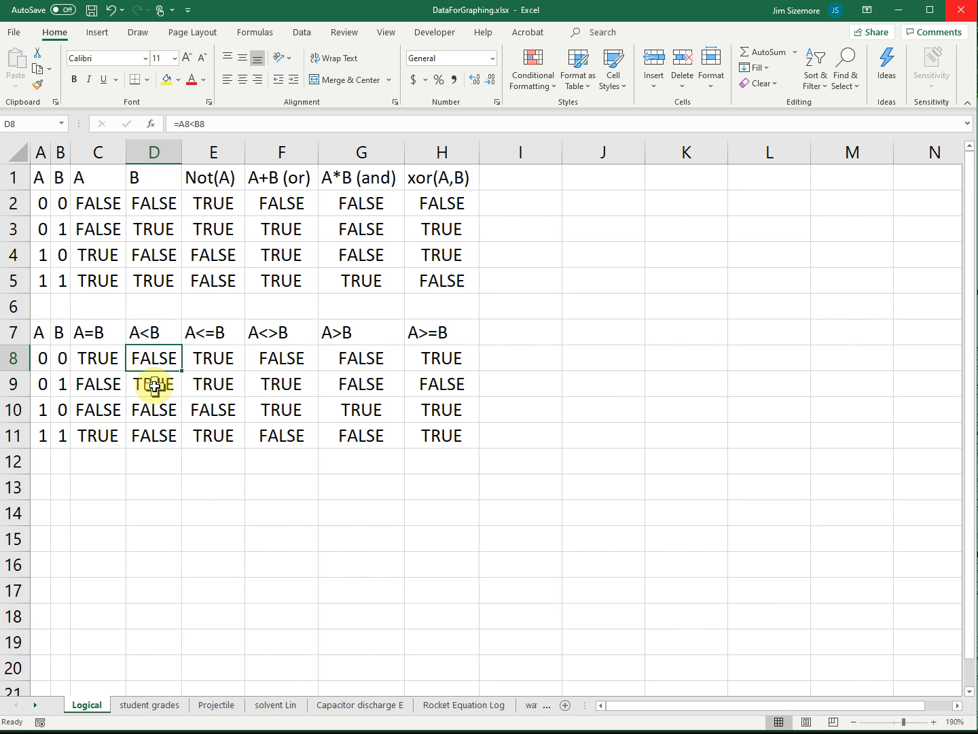
{"action": "left_click", "coordinate": [155, 386]}
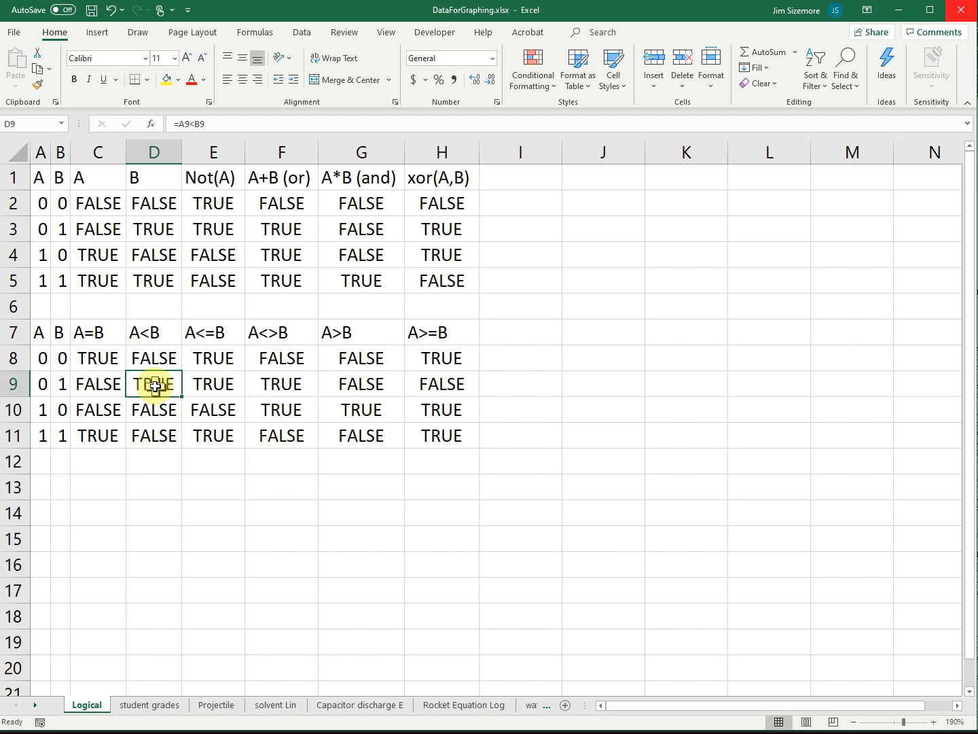
{"action": "left_click_drag", "start_coordinate": [164, 411], "coordinate": [167, 437]}
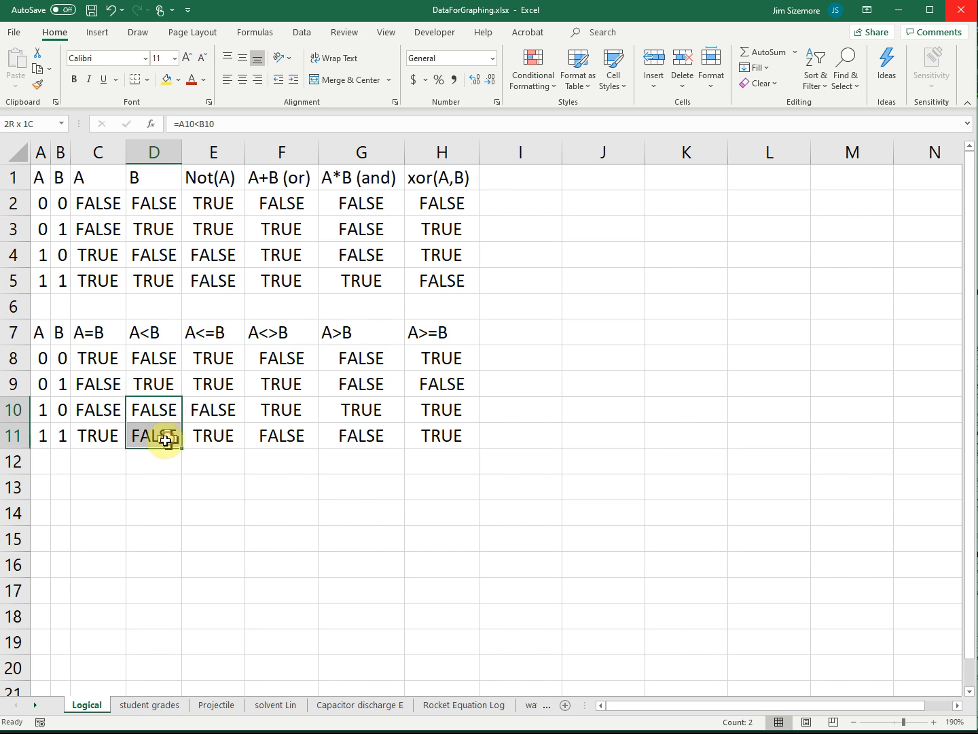
{"action": "left_click", "coordinate": [215, 358]}
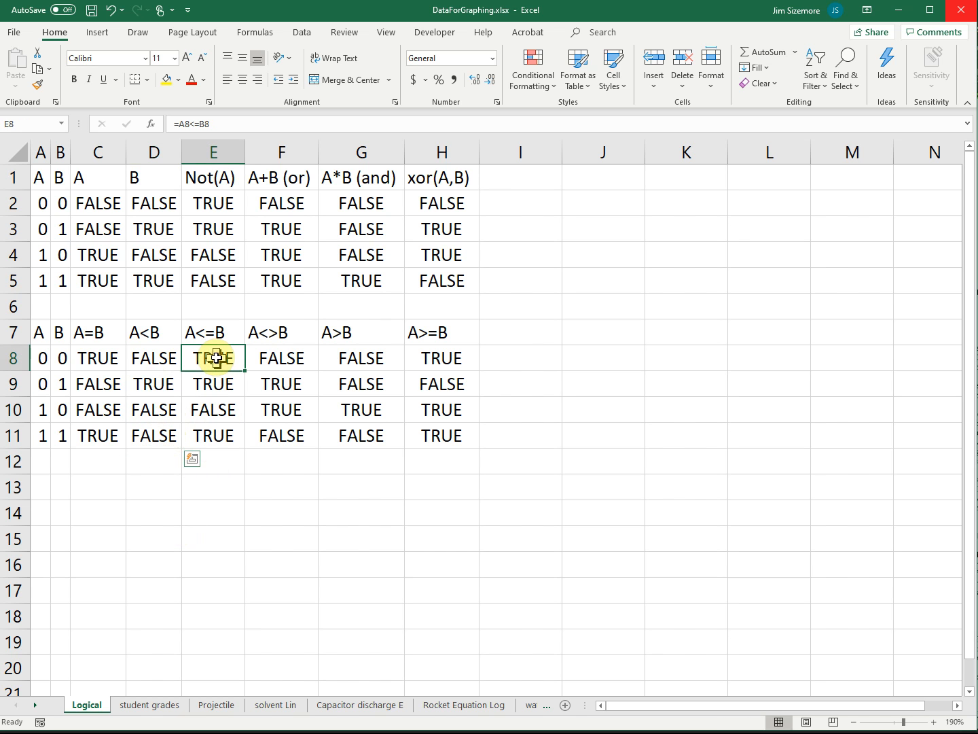
{"action": "left_click", "coordinate": [140, 358]}
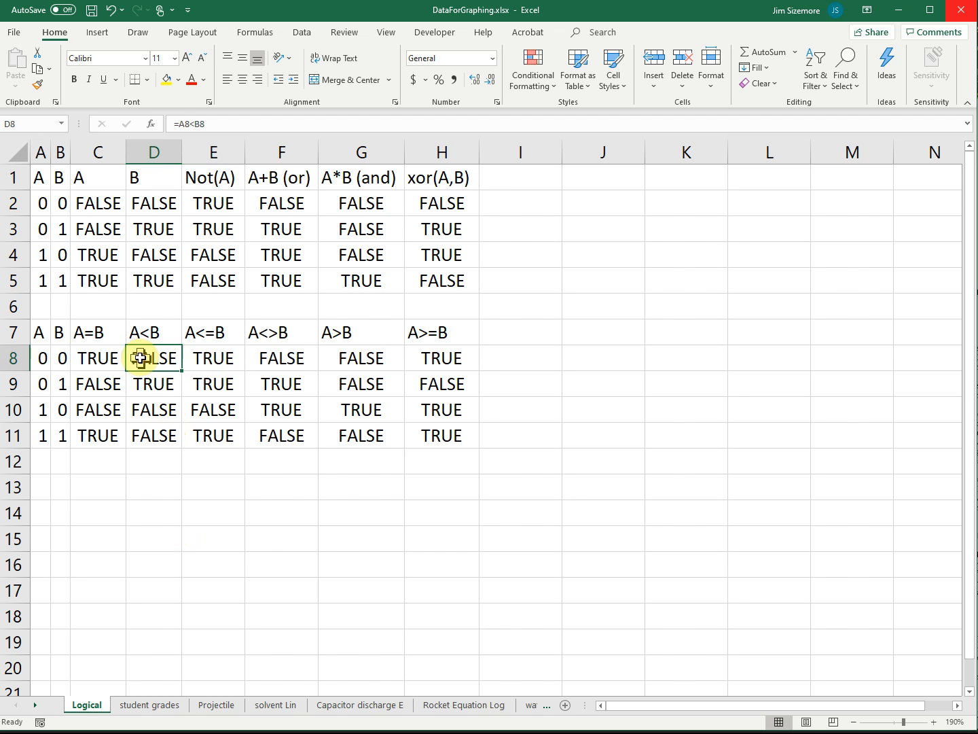
Step: Examine the A<=B formulas in E8:E11 and check the input values in A11 and B11
{"action": "left_click", "coordinate": [207, 354]}
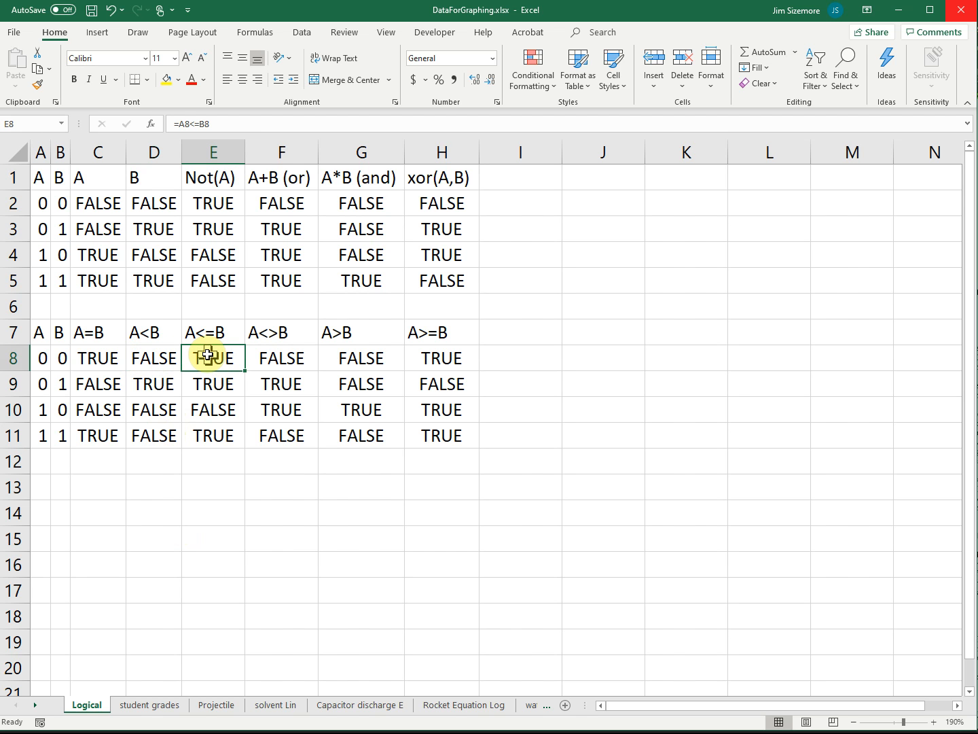
{"action": "left_click_drag", "start_coordinate": [210, 360], "coordinate": [214, 377]}
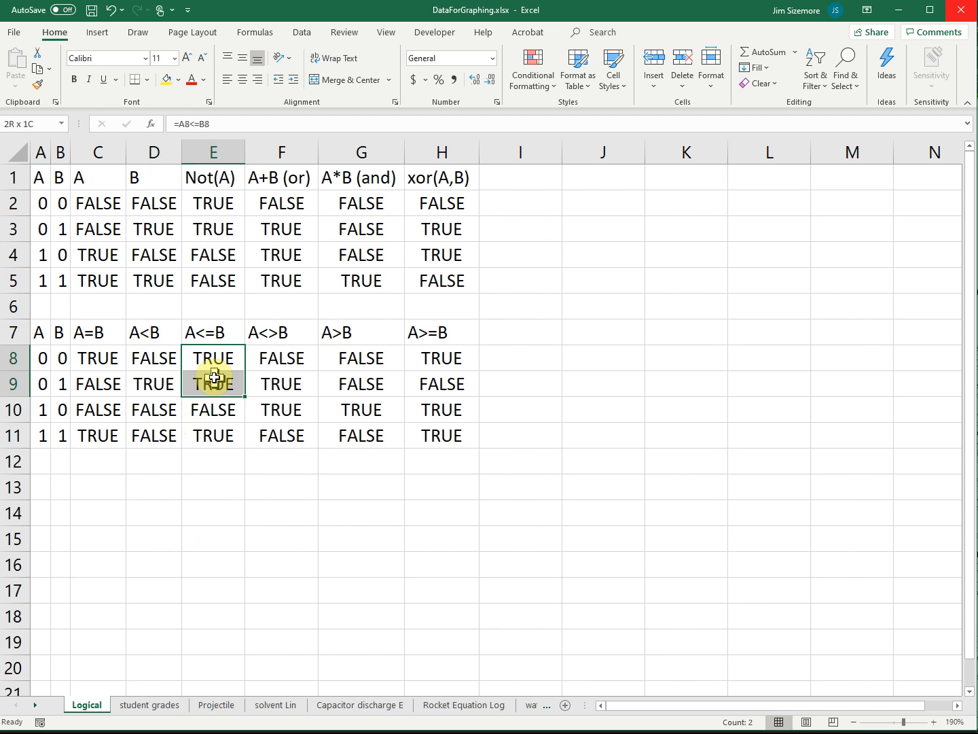
{"action": "left_click_drag", "start_coordinate": [214, 377], "coordinate": [214, 377]}
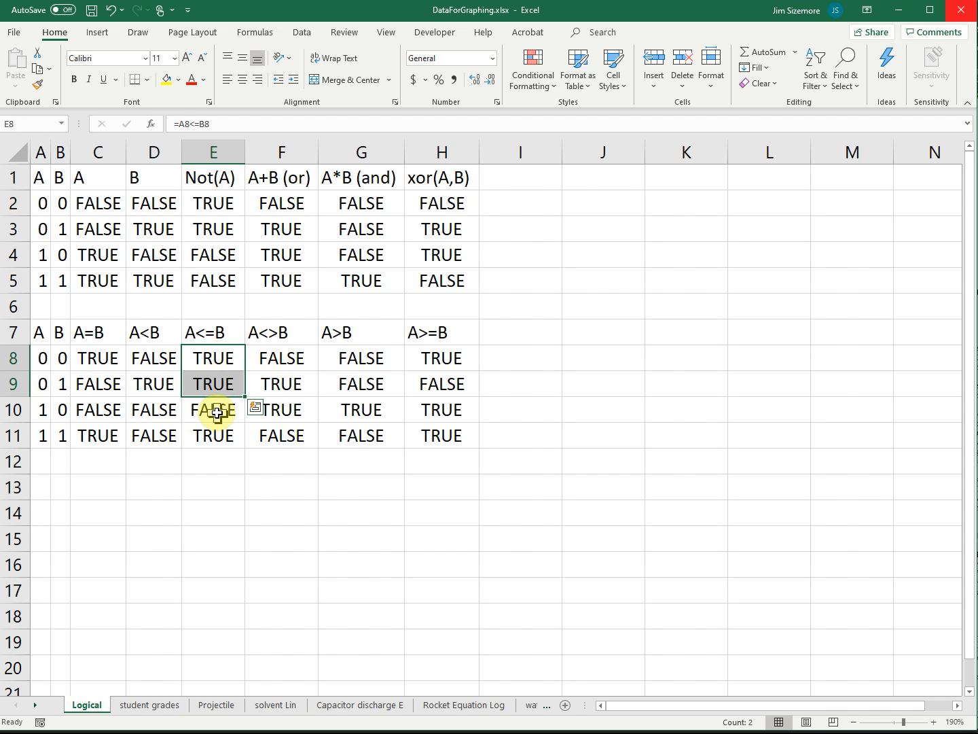
{"action": "left_click", "coordinate": [217, 412]}
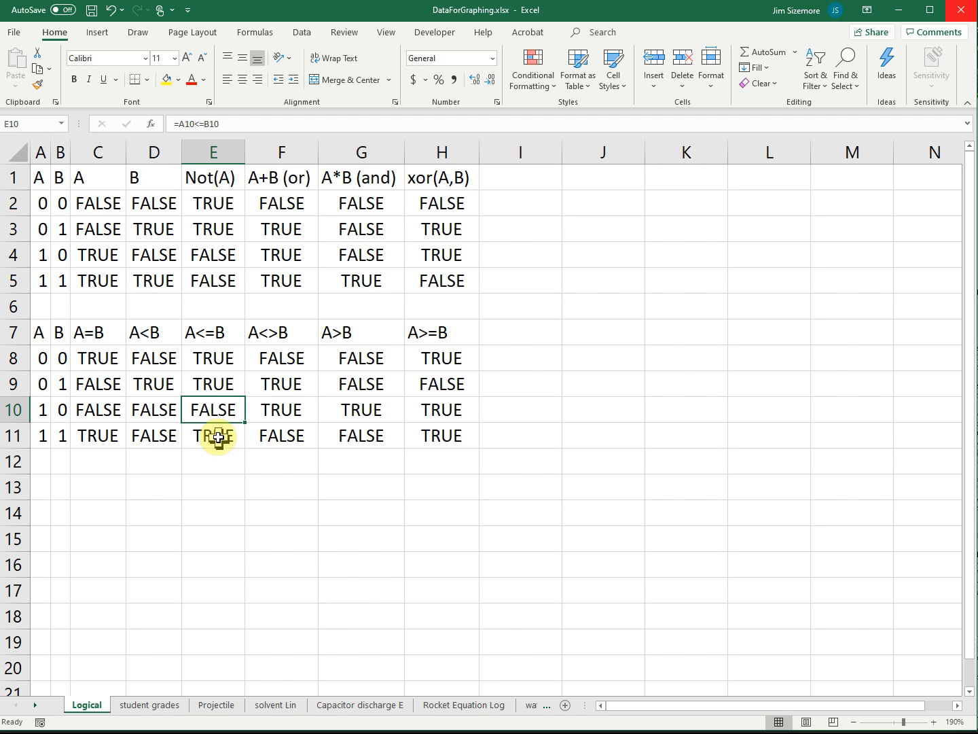
{"action": "left_click", "coordinate": [218, 438]}
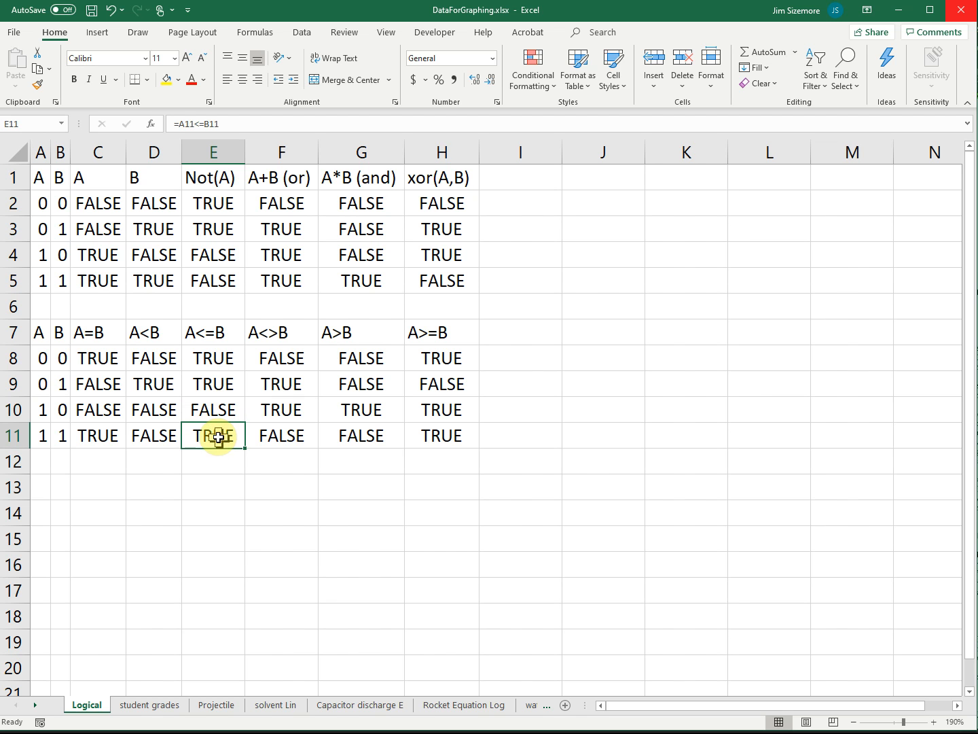
{"action": "left_click", "coordinate": [38, 438]}
{"action": "left_click", "coordinate": [55, 435]}
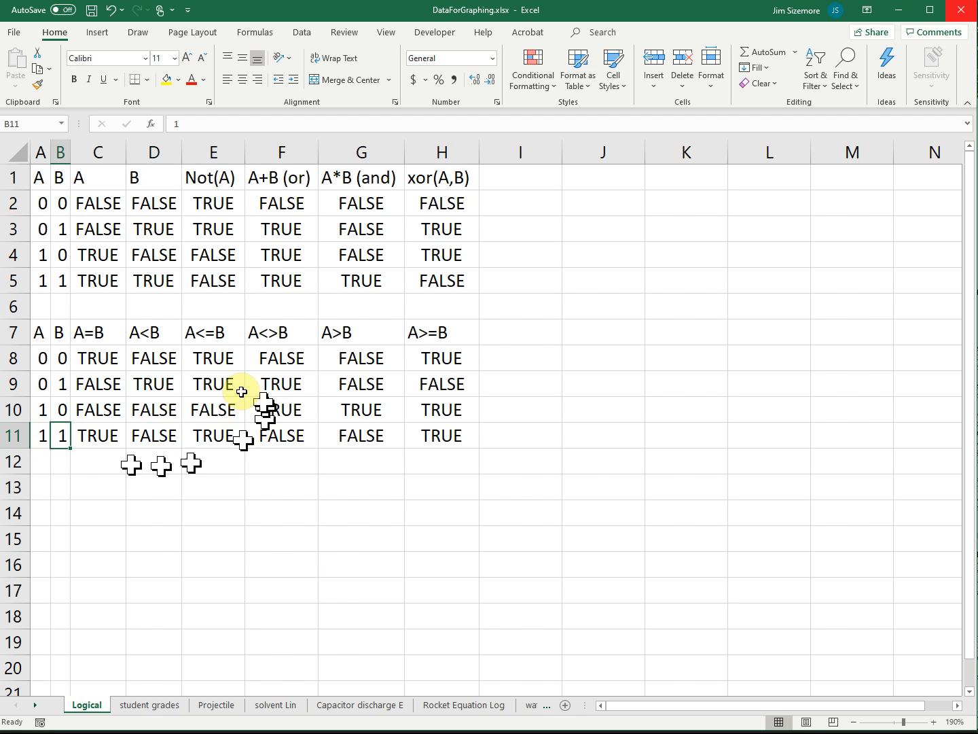
Step: Compare the A<>B results in F8:F11 with the A=B results in C8:C11
{"action": "left_click", "coordinate": [285, 355]}
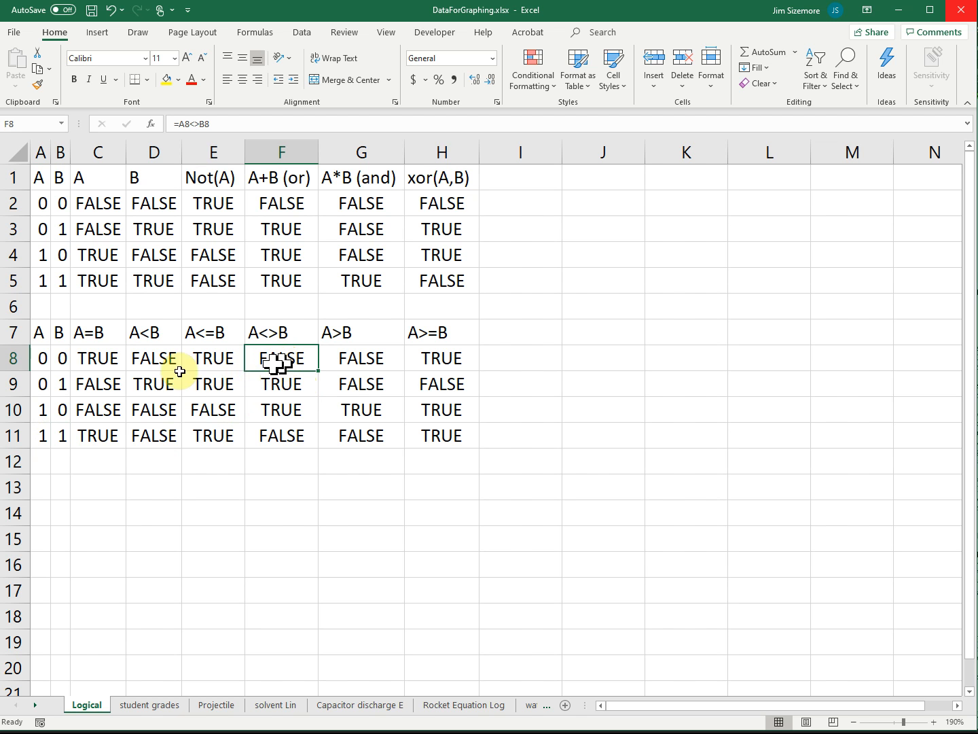
{"action": "left_click_drag", "start_coordinate": [95, 362], "coordinate": [99, 436]}
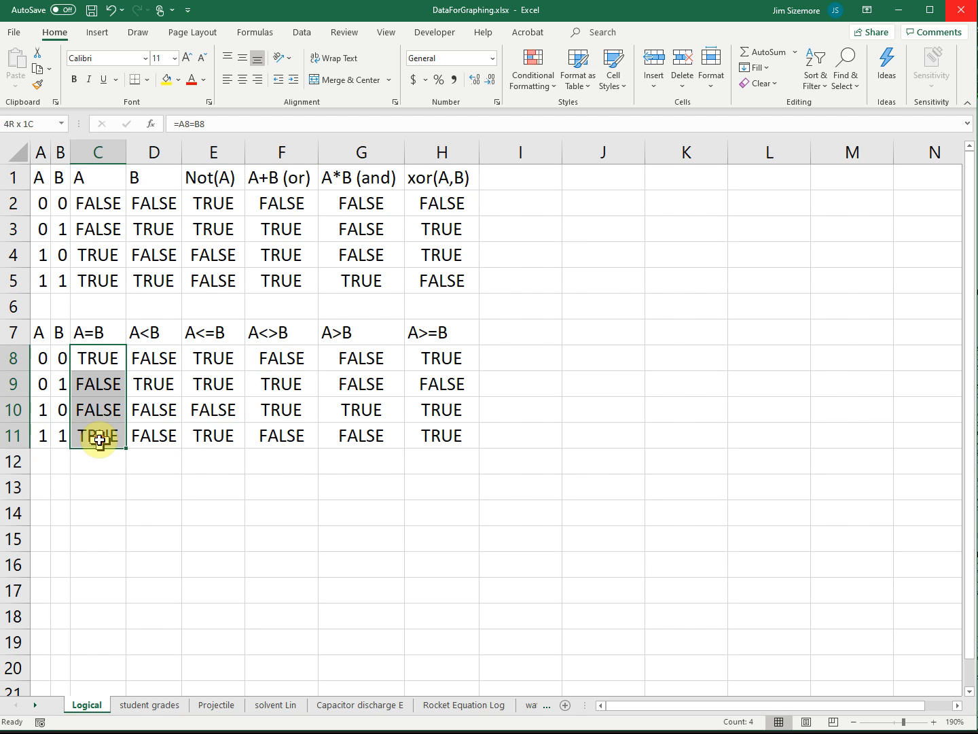
{"action": "left_click_drag", "start_coordinate": [283, 408], "coordinate": [275, 438]}
{"action": "left_click_drag", "start_coordinate": [94, 438], "coordinate": [99, 362]}
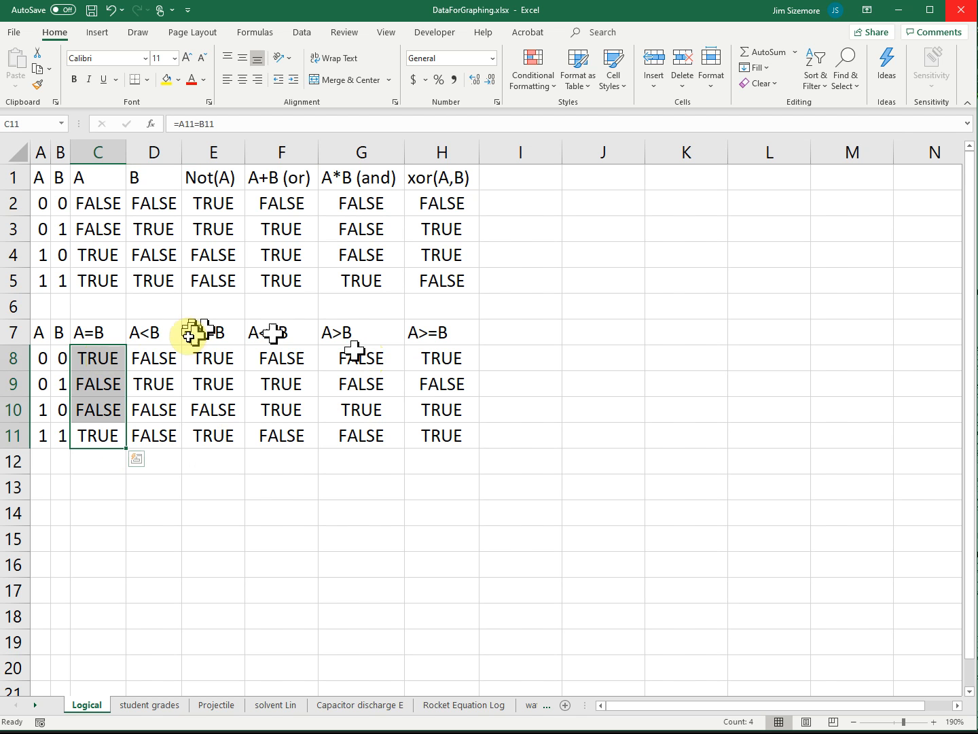
Step: Review the A>B results in G8:G11 and the A>=B formulas in H8, H10 and H11
{"action": "left_click_drag", "start_coordinate": [361, 358], "coordinate": [360, 437]}
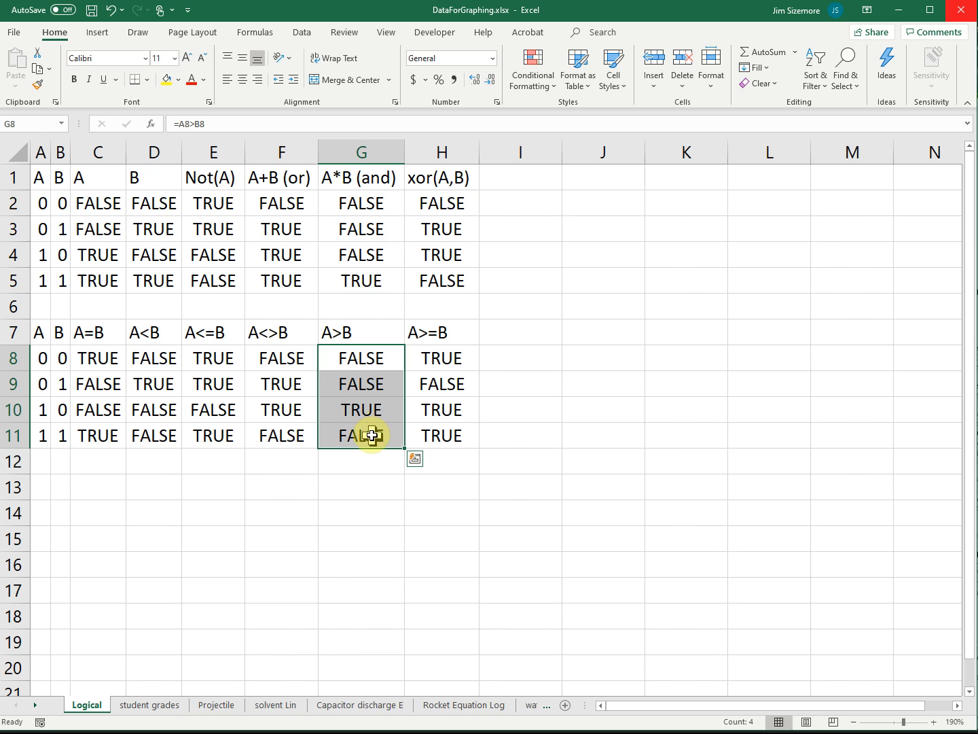
{"action": "left_click", "coordinate": [441, 360]}
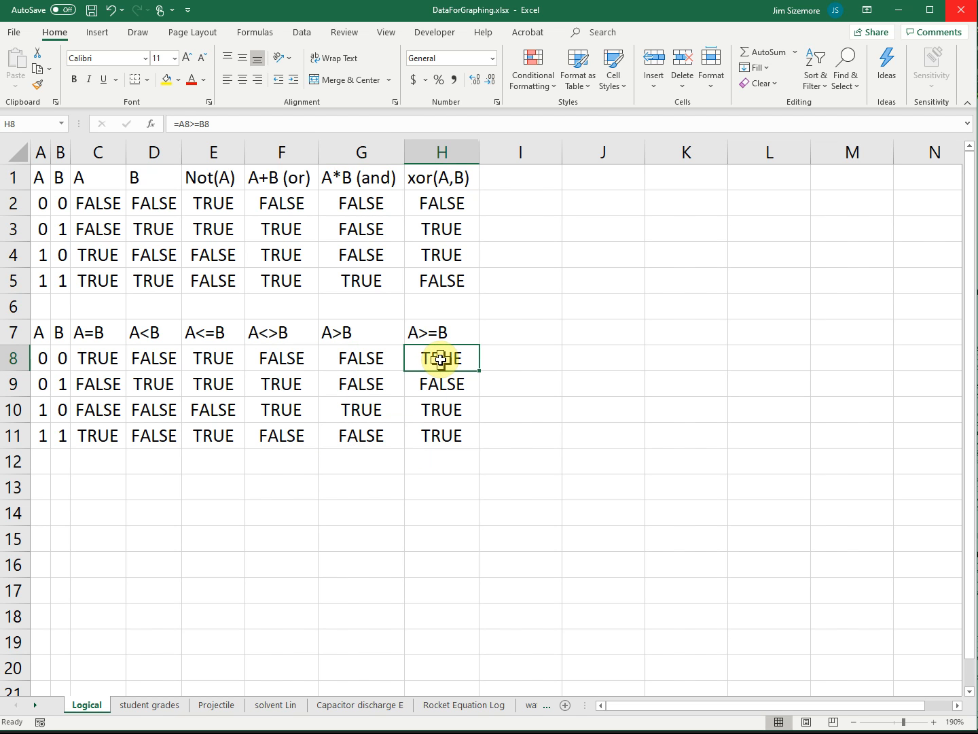
{"action": "left_click", "coordinate": [438, 408]}
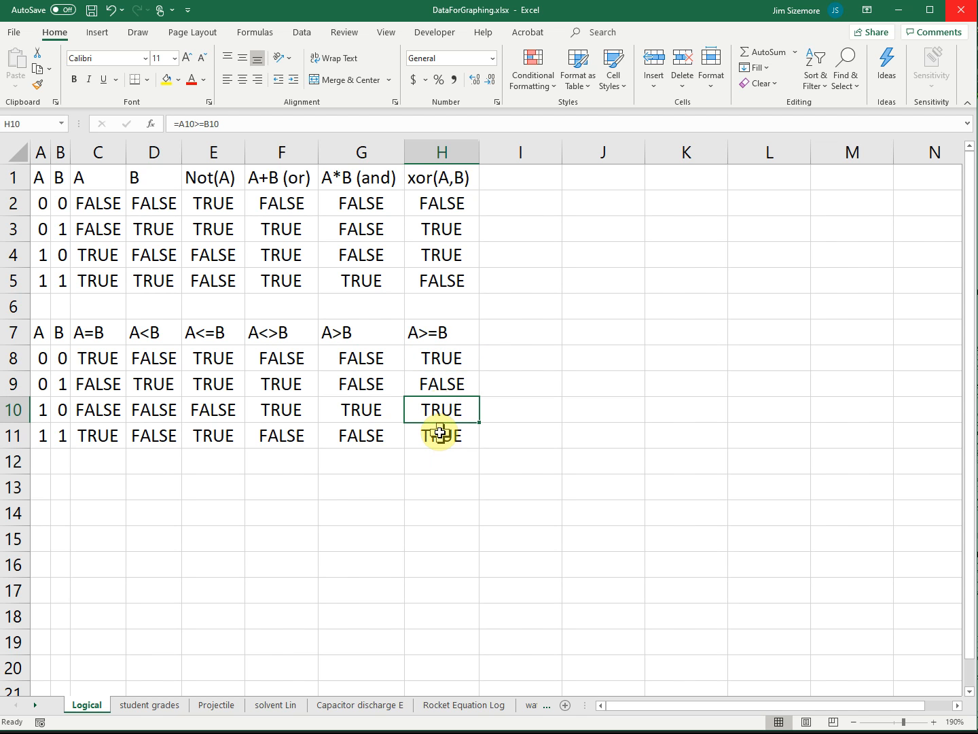
{"action": "left_click", "coordinate": [439, 433]}
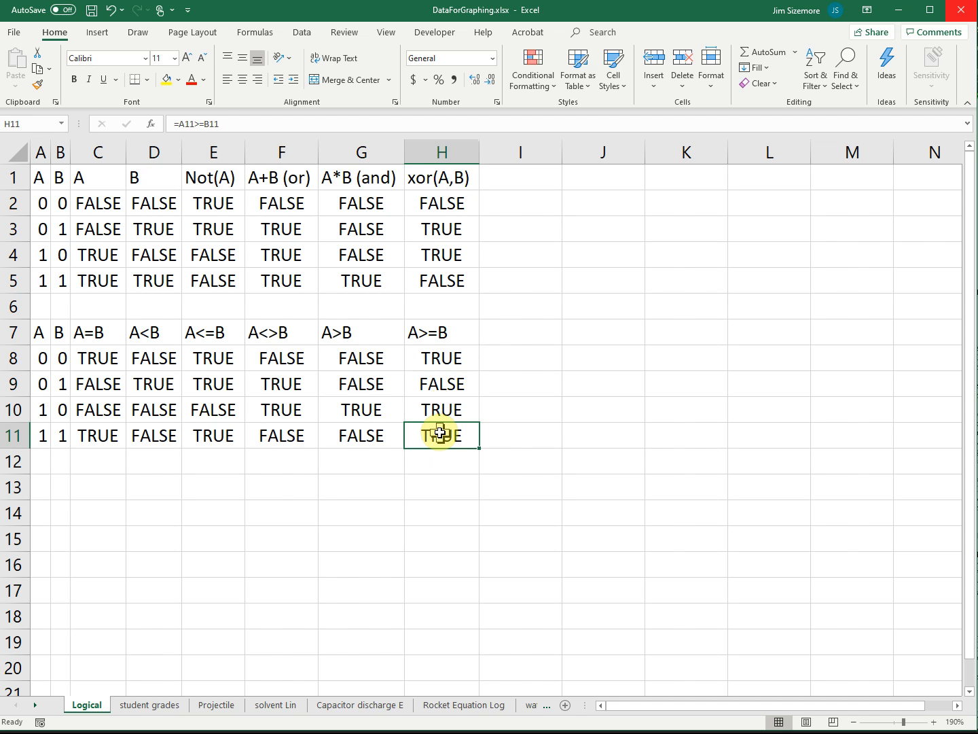
Step: Open the A>=B formula in H11 for editing and highlight its leading equals sign and its comparison expression
{"action": "left_click", "coordinate": [296, 120]}
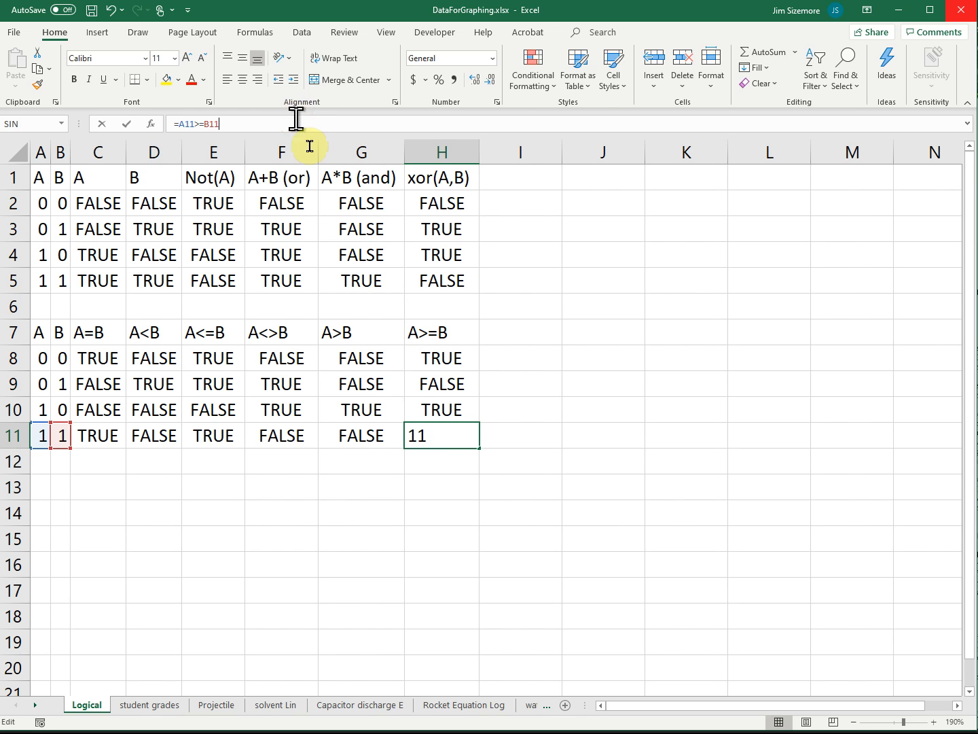
{"action": "left_click", "coordinate": [433, 433]}
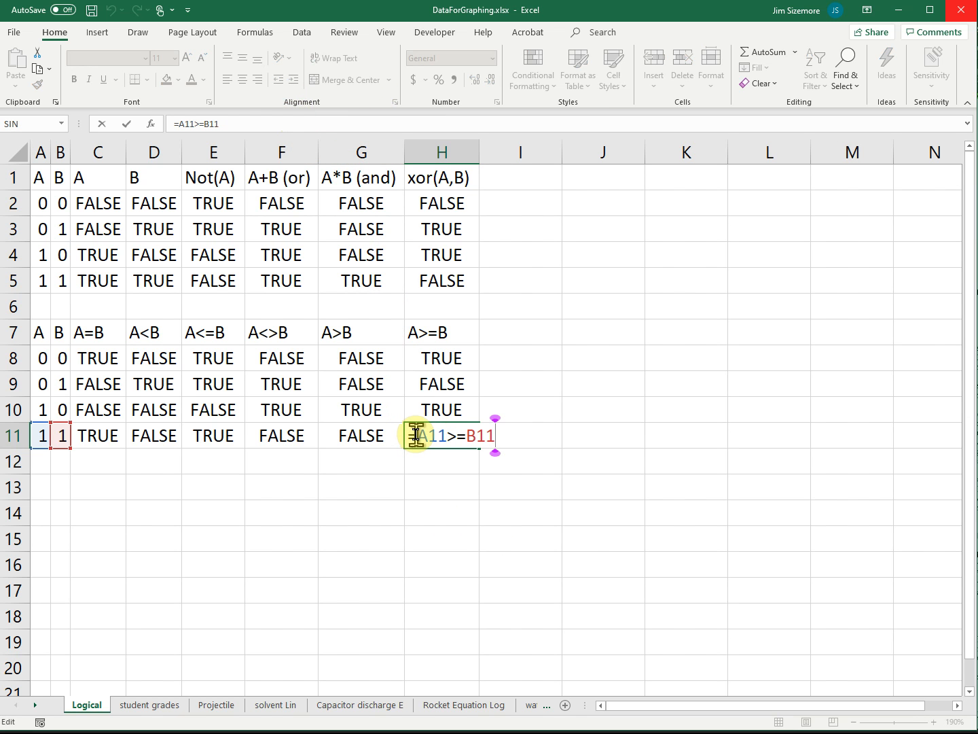
{"action": "left_click_drag", "start_coordinate": [415, 435], "coordinate": [408, 436]}
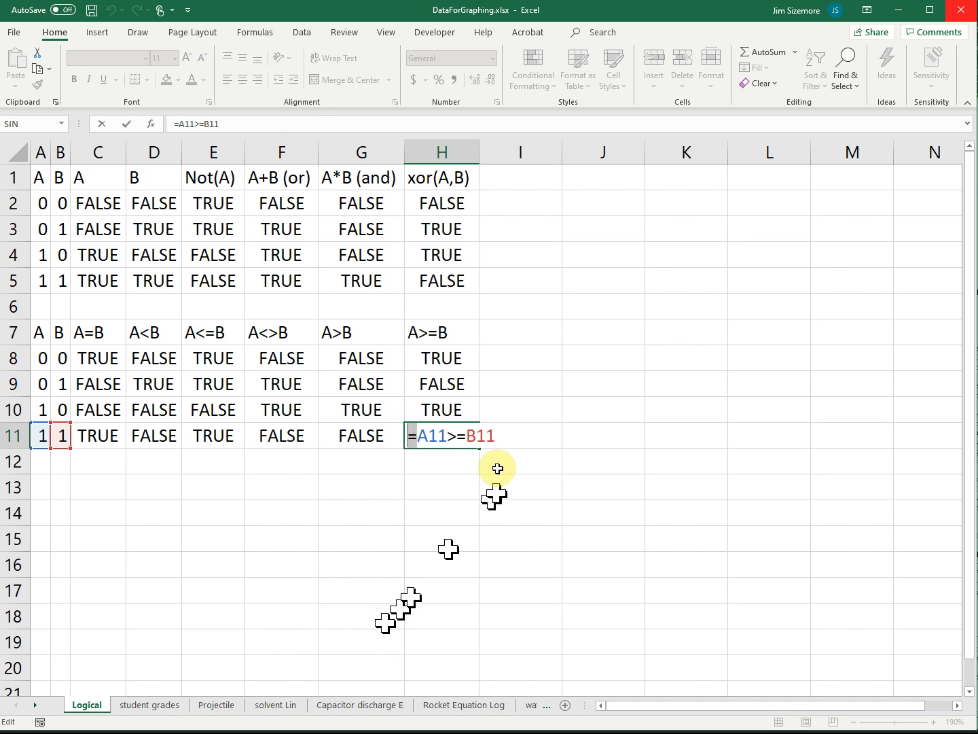
{"action": "left_click_drag", "start_coordinate": [421, 435], "coordinate": [591, 567]}
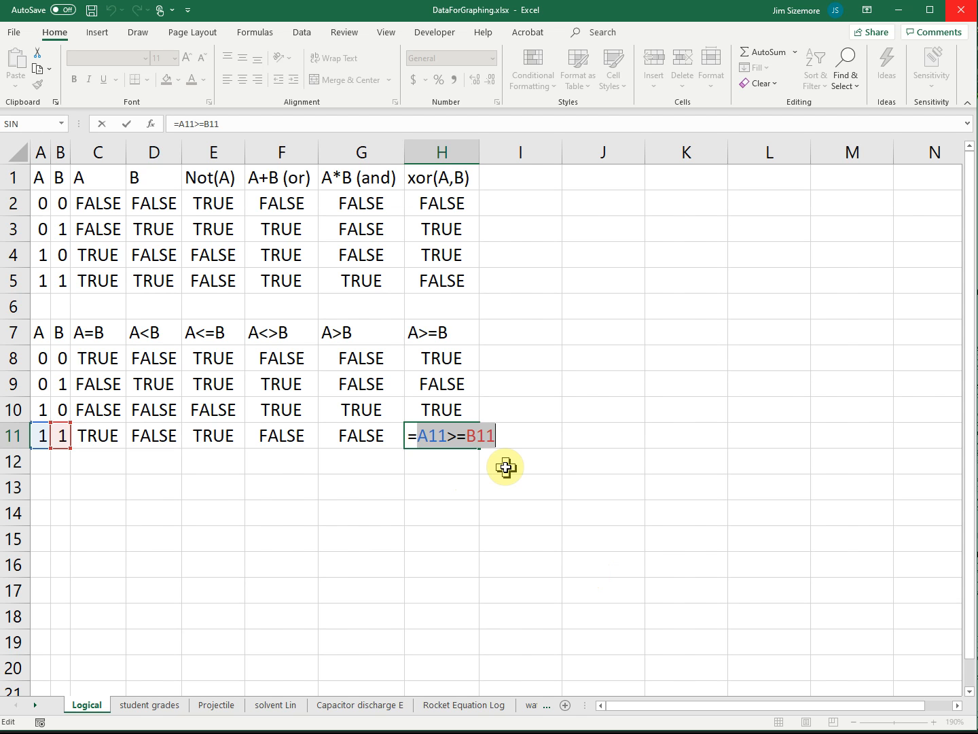
Step: Try turning the H11 formula into text with a leading apostrophe, and undo the change
{"action": "key", "text": "Left"}
{"action": "key", "text": "Left"}
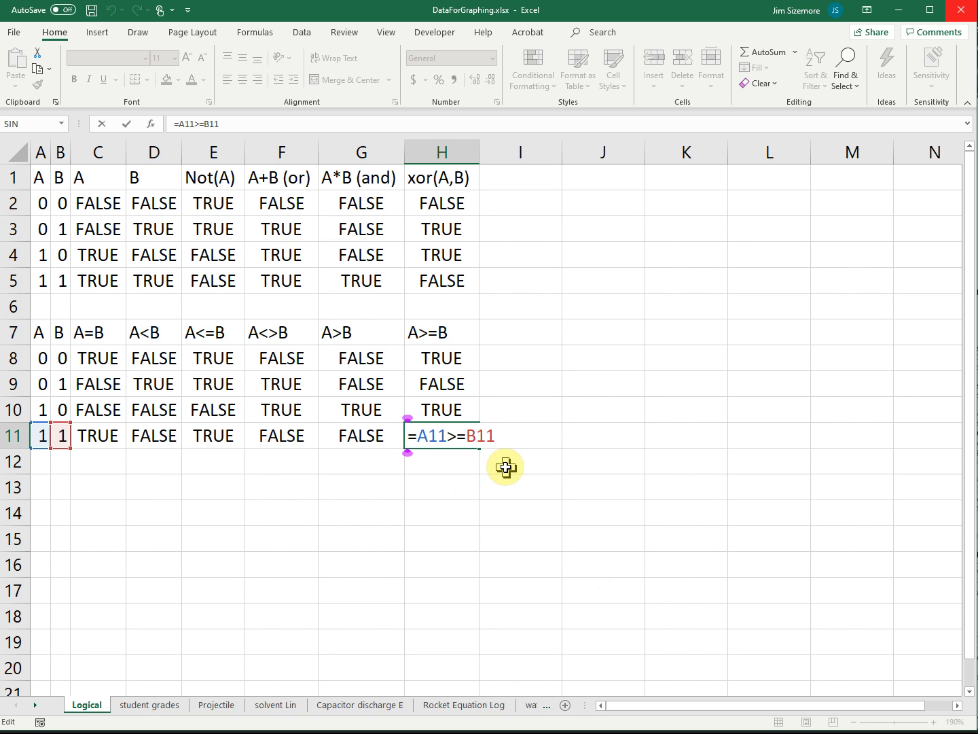
{"action": "type", "text": "'"}
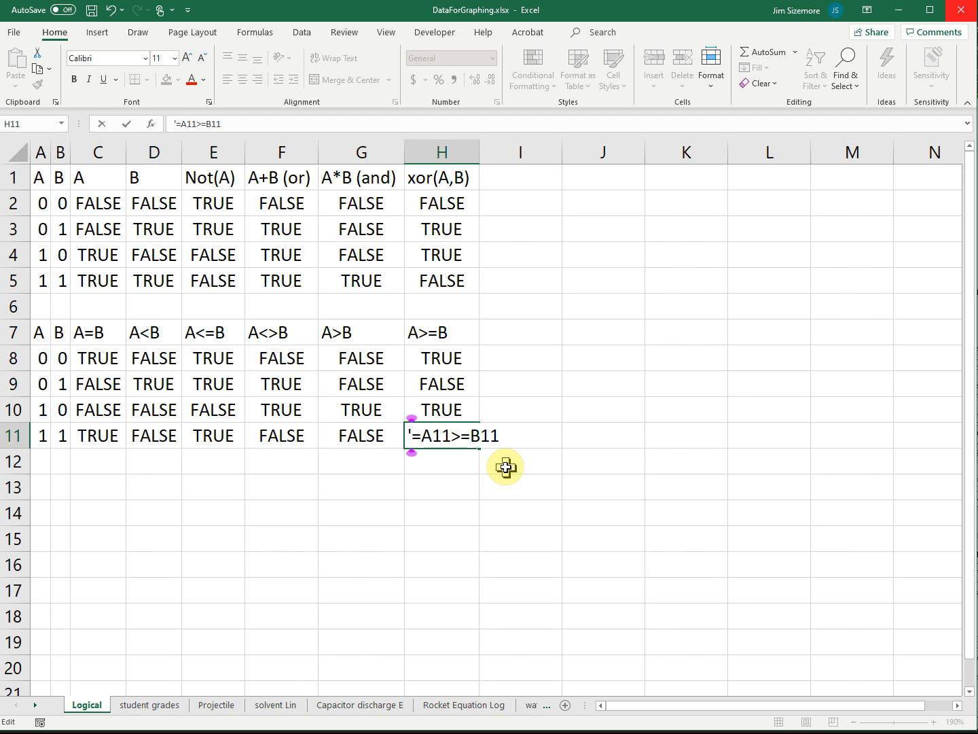
{"action": "key", "text": "Return"}
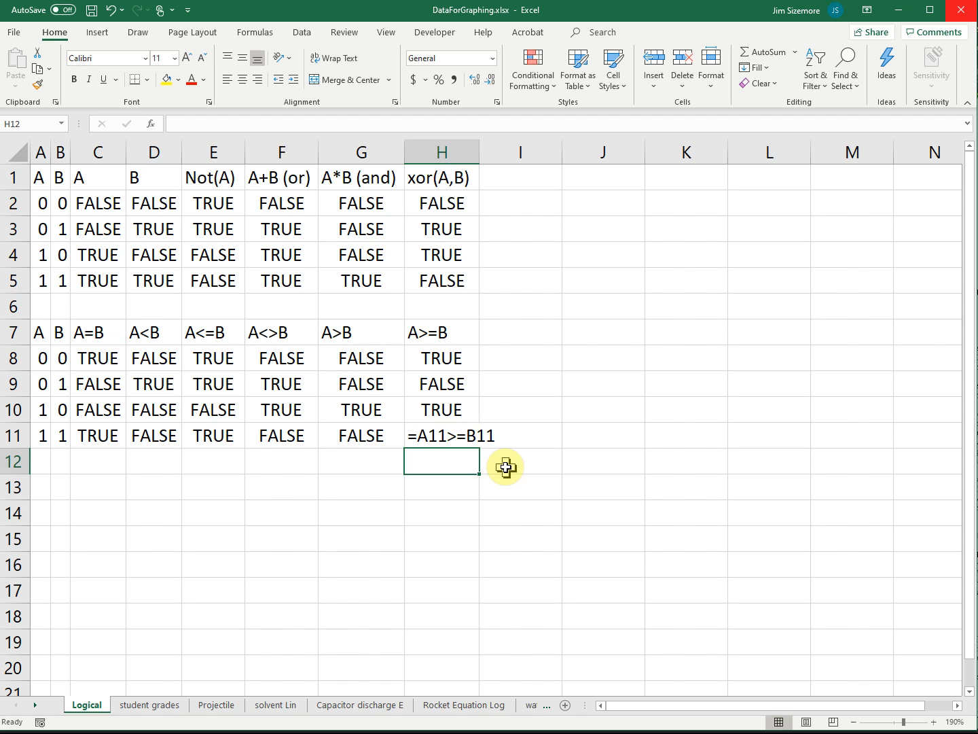
{"action": "key", "text": "ctrl+z"}
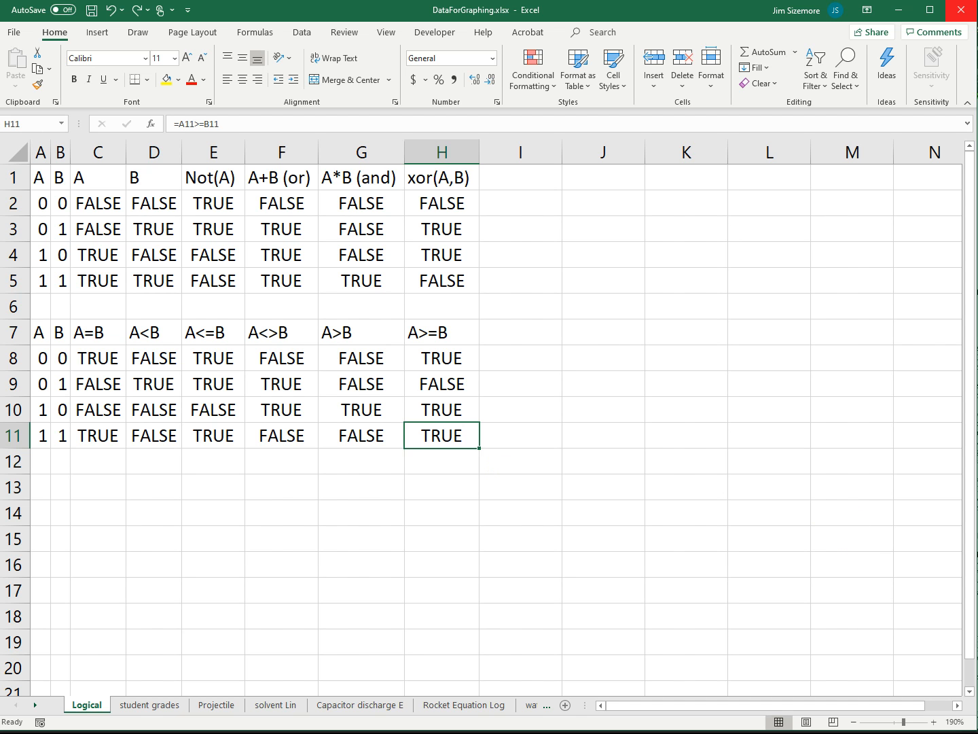
{"action": "key", "text": "alt+Tab"}
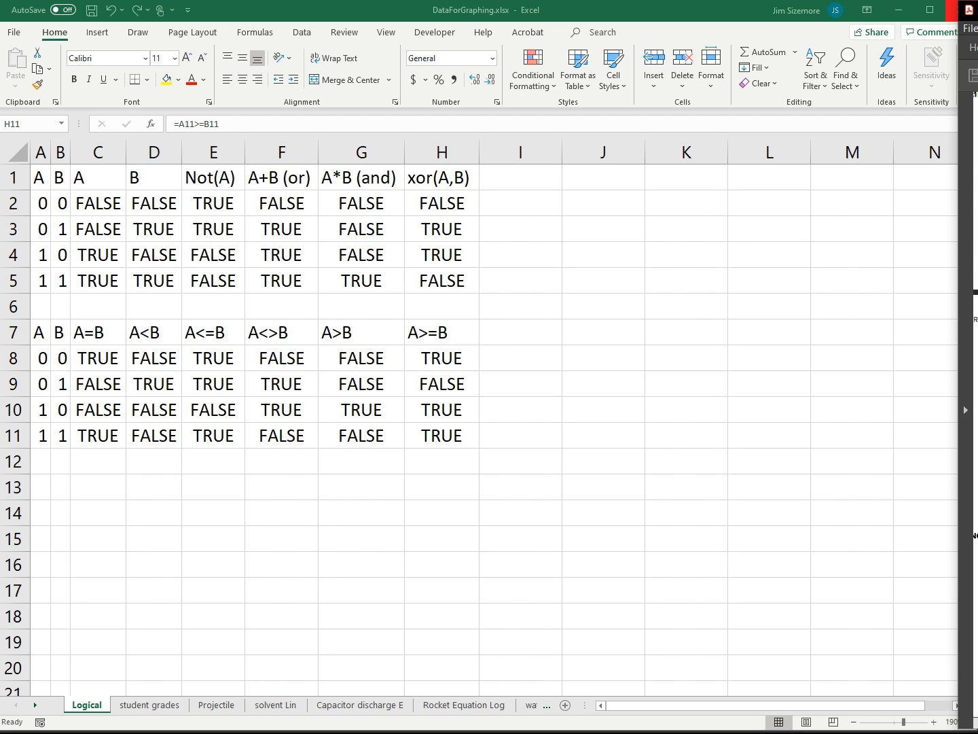
{"action": "scroll", "coordinate": [976, 408], "scroll_direction": "down", "scroll_amount": 7}
{"action": "left_click", "coordinate": [532, 179]}
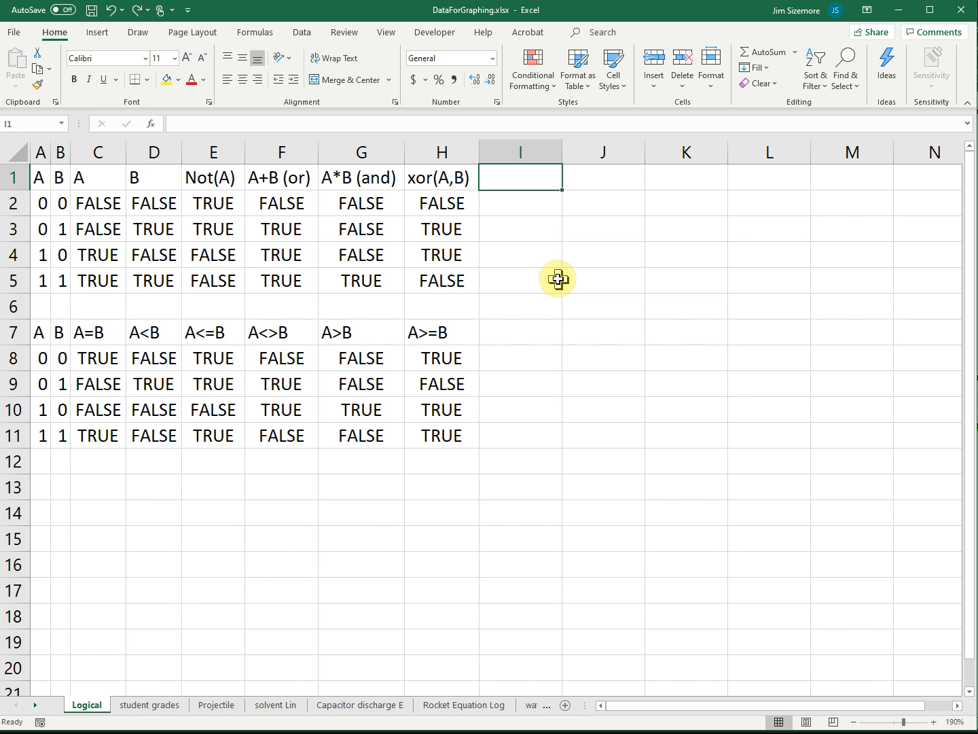
Step: Insert a blank row above row 1 and enter 100 in C1
{"action": "left_click", "coordinate": [13, 178]}
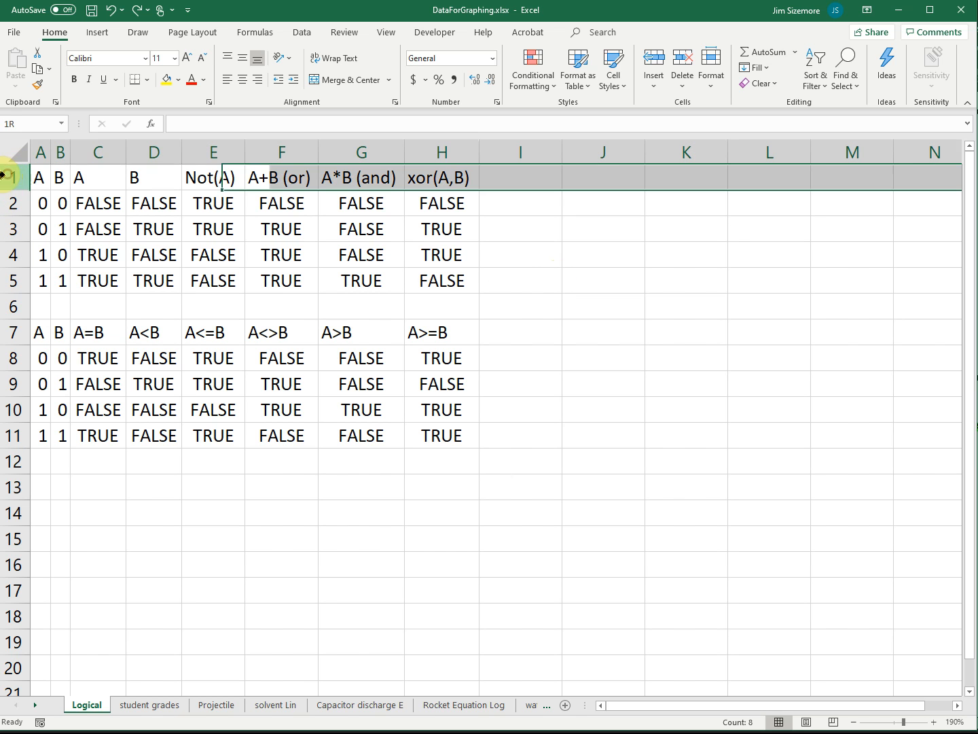
{"action": "left_click", "coordinate": [656, 88]}
{"action": "left_click", "coordinate": [675, 126]}
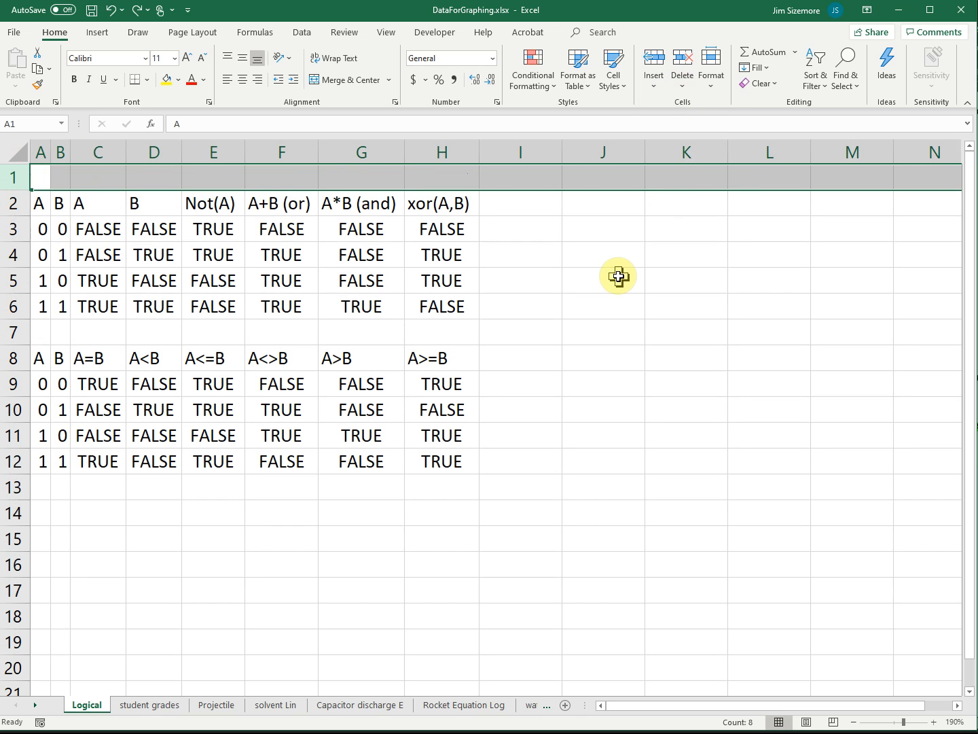
{"action": "left_click", "coordinate": [103, 180]}
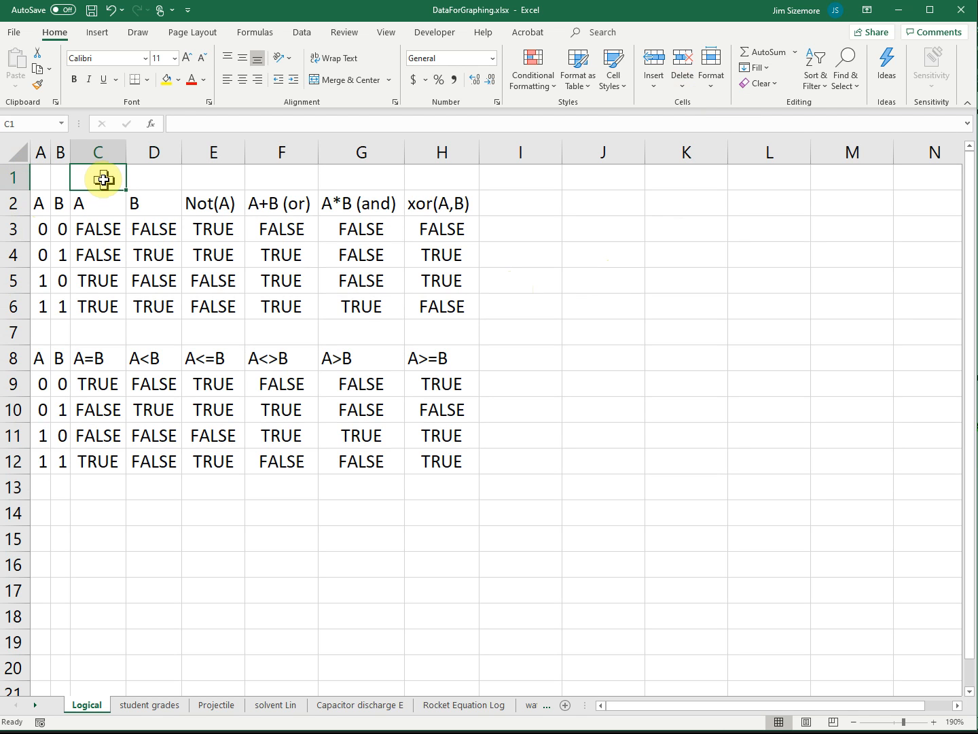
{"action": "type", "text": "100"}
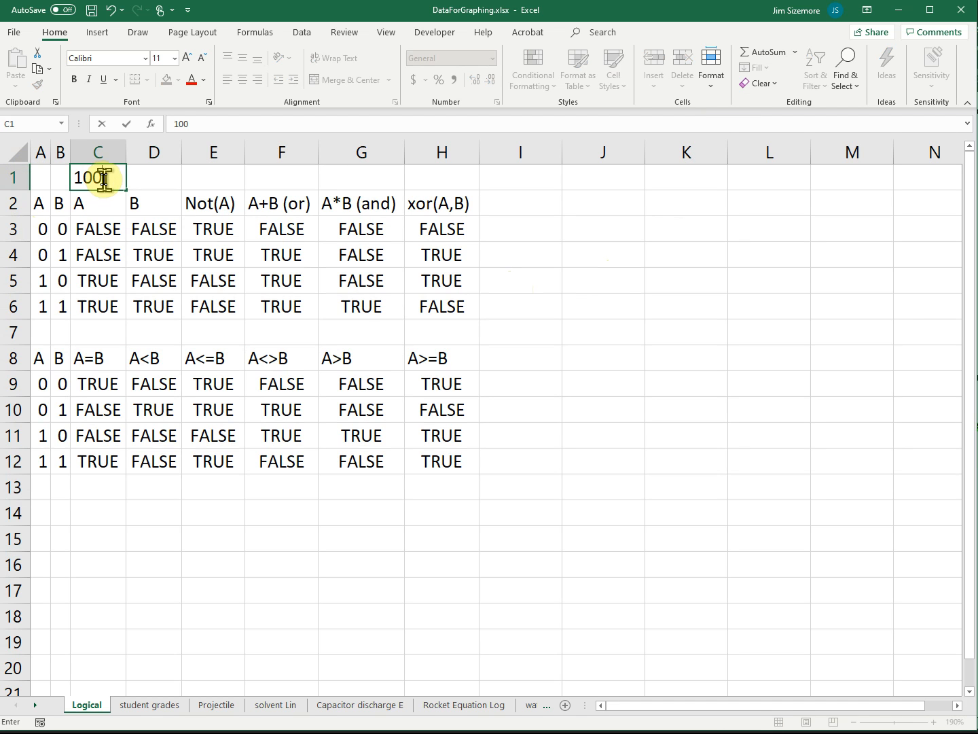
Step: Write an IF formula in I1 that returns 50 when C1>100 and C1/2 otherwise: =if(C1>100,50,C1/2)
{"action": "left_click", "coordinate": [528, 182]}
{"action": "type", "text": "="}
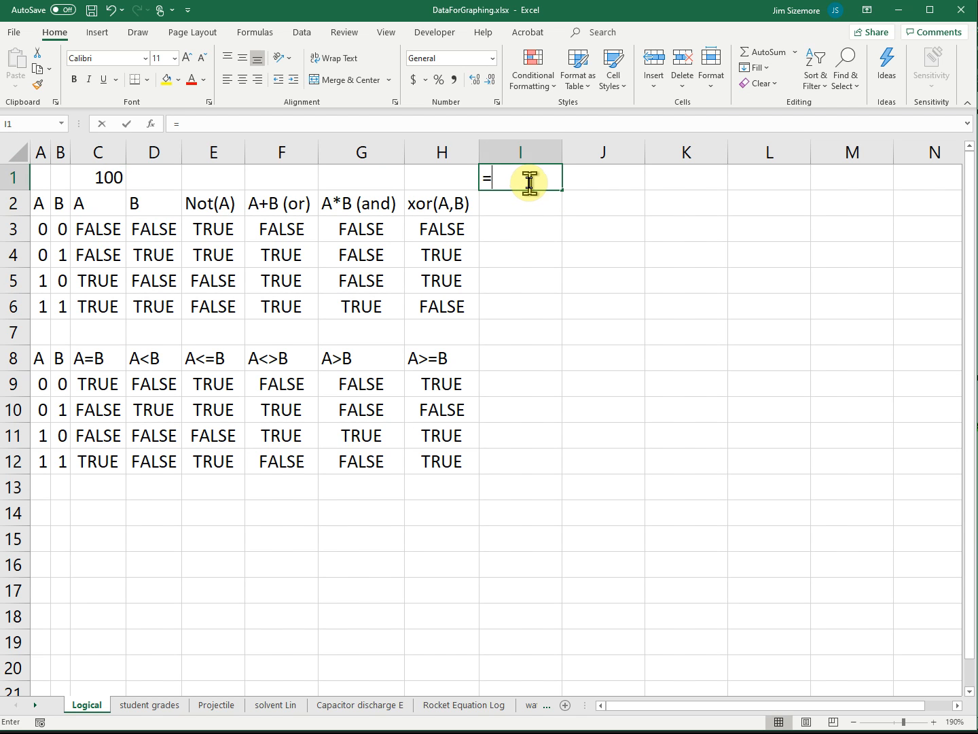
{"action": "type", "text": "if("}
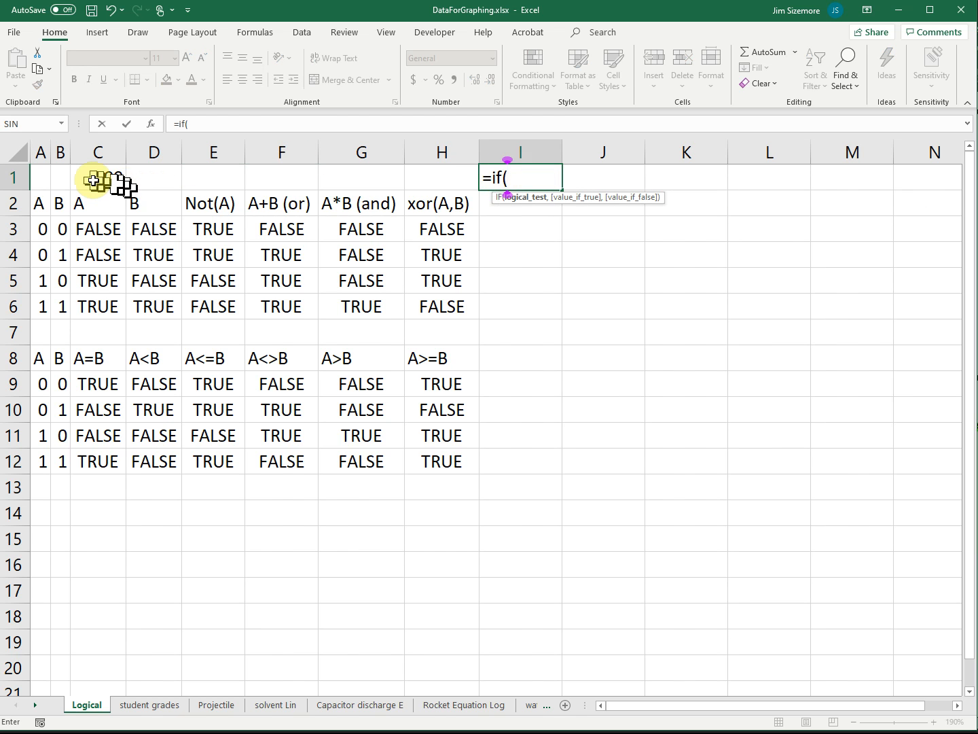
{"action": "left_click", "coordinate": [93, 180]}
{"action": "type", "text": ">1"}
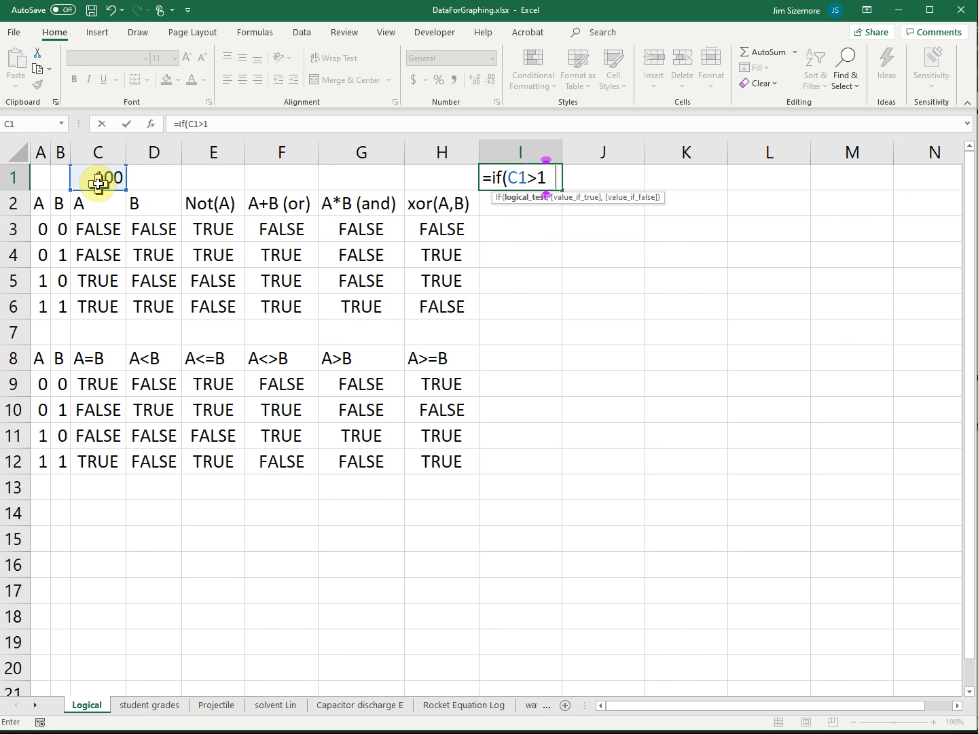
{"action": "type", "text": "00,"}
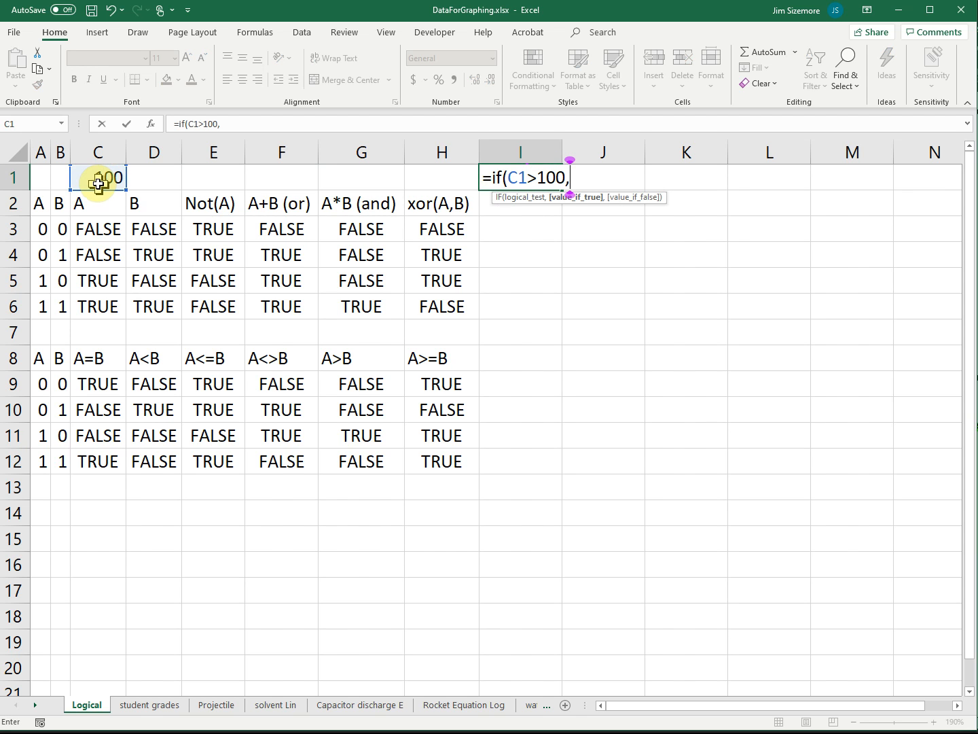
{"action": "type", "text": "50,"}
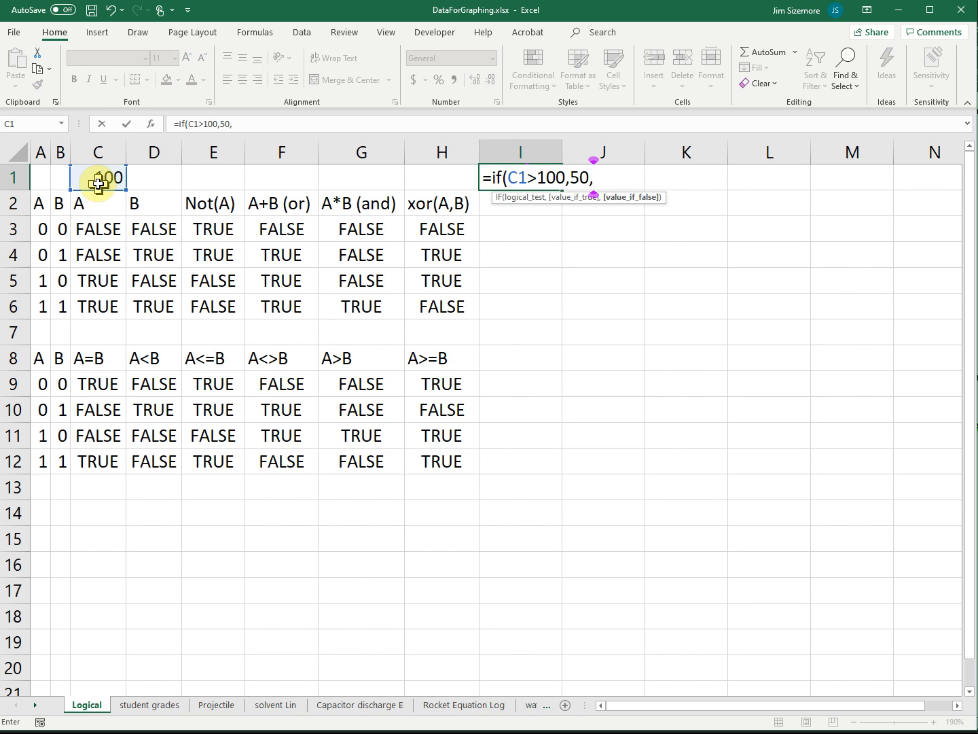
{"action": "left_click", "coordinate": [98, 182]}
{"action": "type", "text": "/2)"}
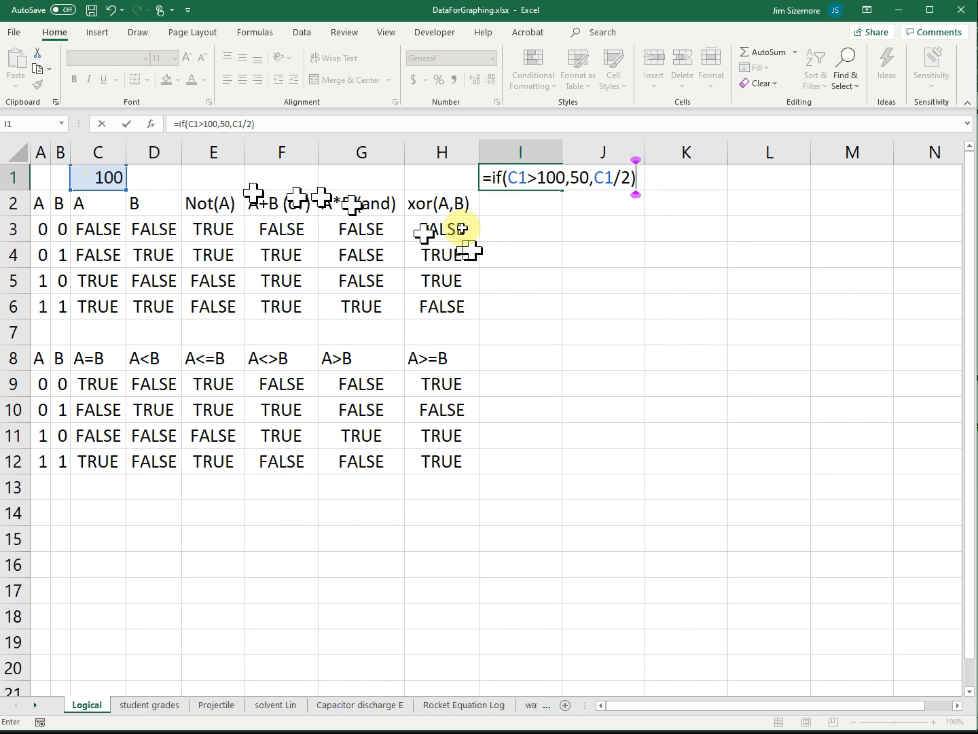
Step: Highlight the logical test, the value if true and the value if false in the I1 formula, and commit it
{"action": "left_click_drag", "start_coordinate": [510, 179], "coordinate": [561, 178]}
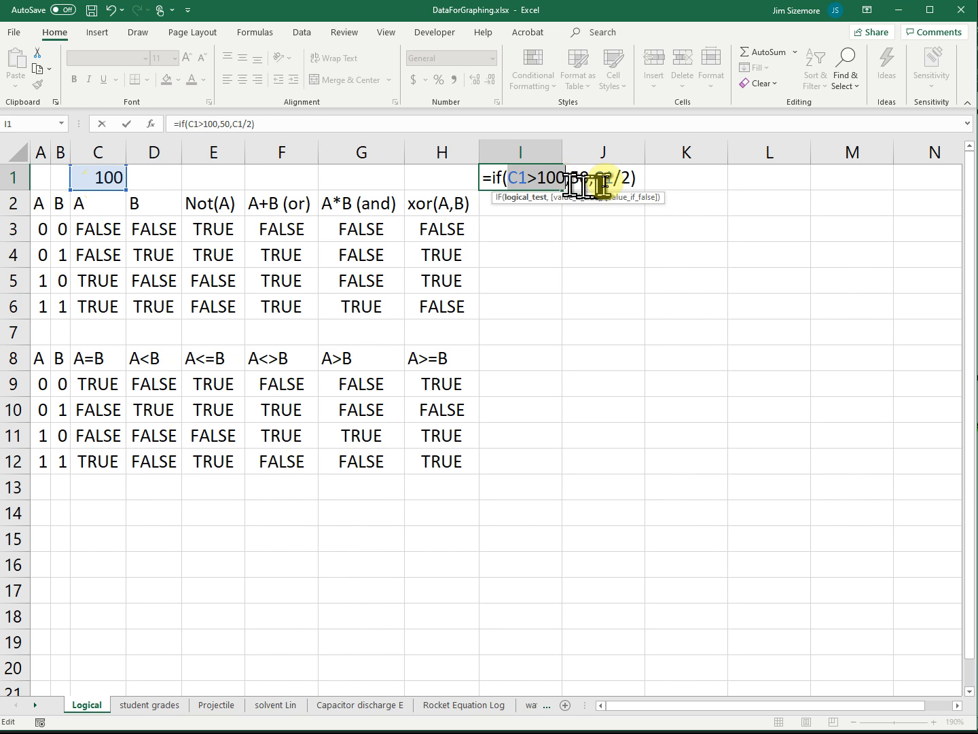
{"action": "left_click_drag", "start_coordinate": [596, 179], "coordinate": [627, 178]}
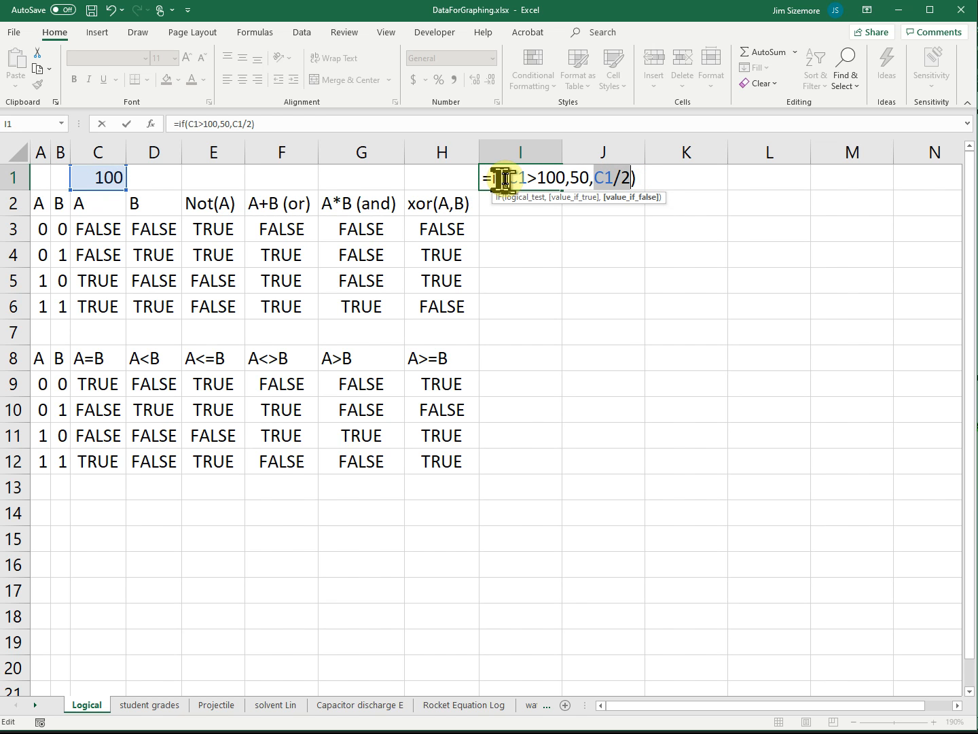
{"action": "left_click_drag", "start_coordinate": [507, 179], "coordinate": [563, 179]}
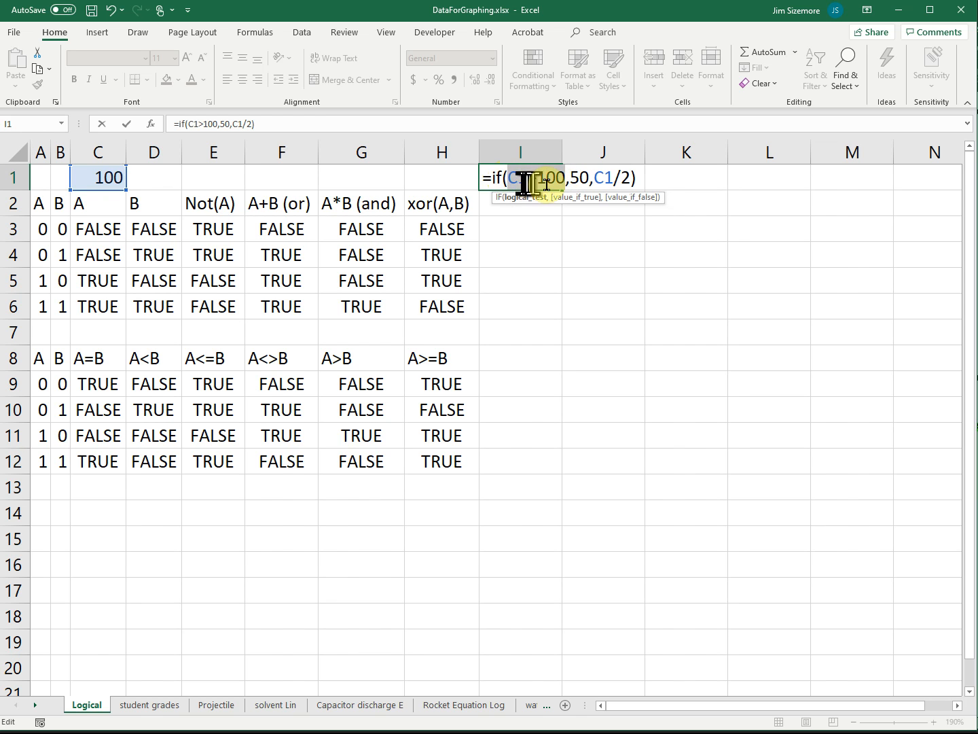
{"action": "left_click", "coordinate": [572, 178]}
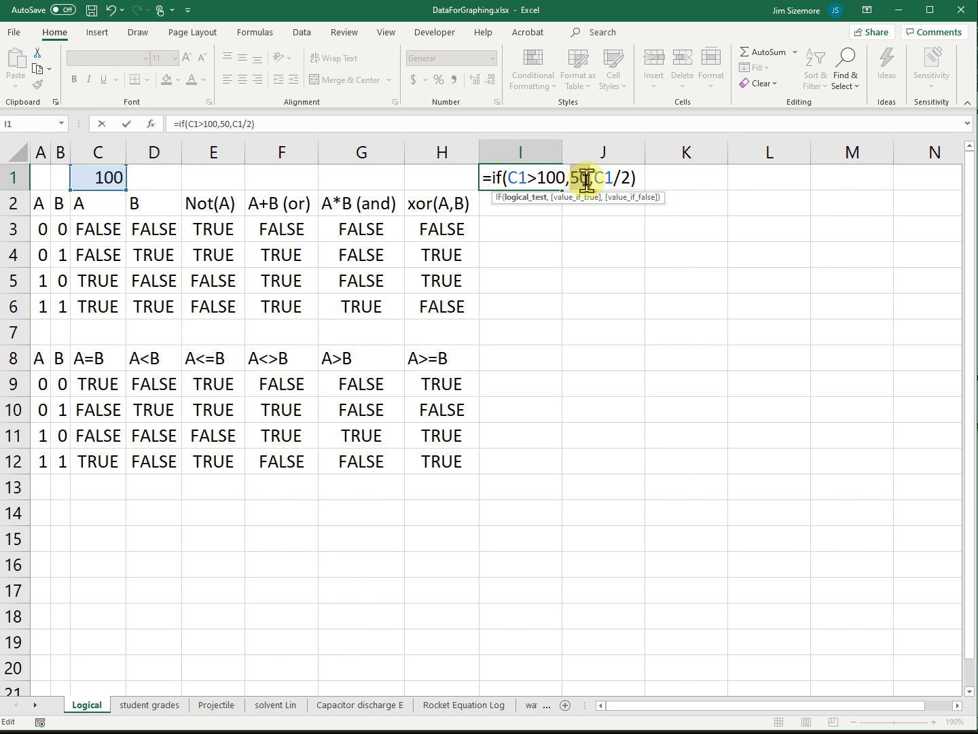
{"action": "double_click", "coordinate": [586, 178]}
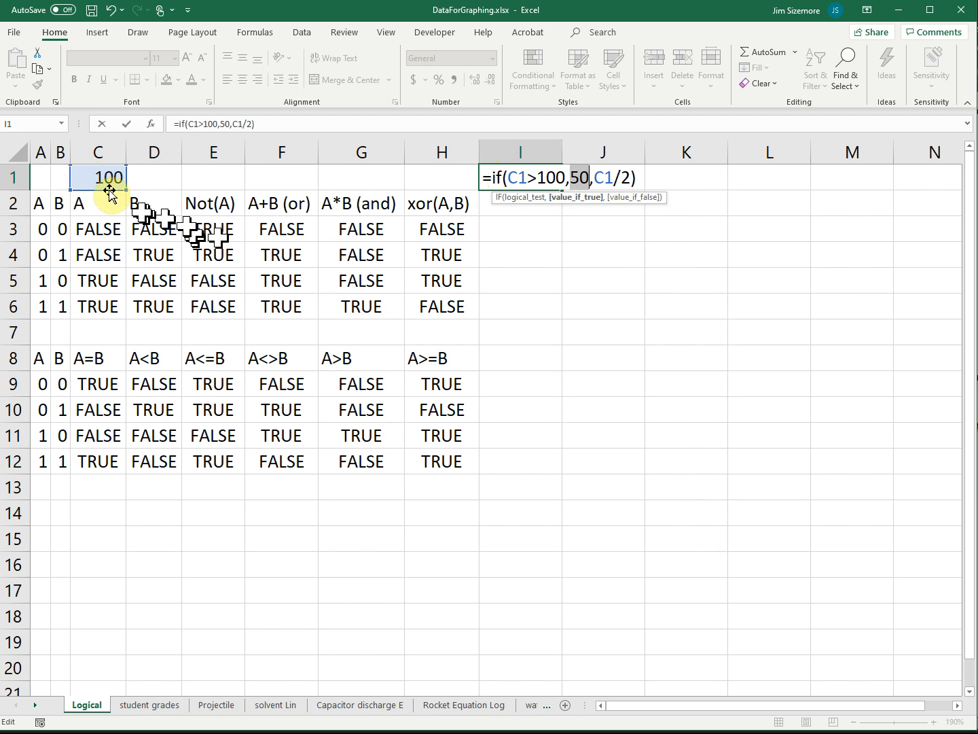
{"action": "left_click", "coordinate": [572, 178]}
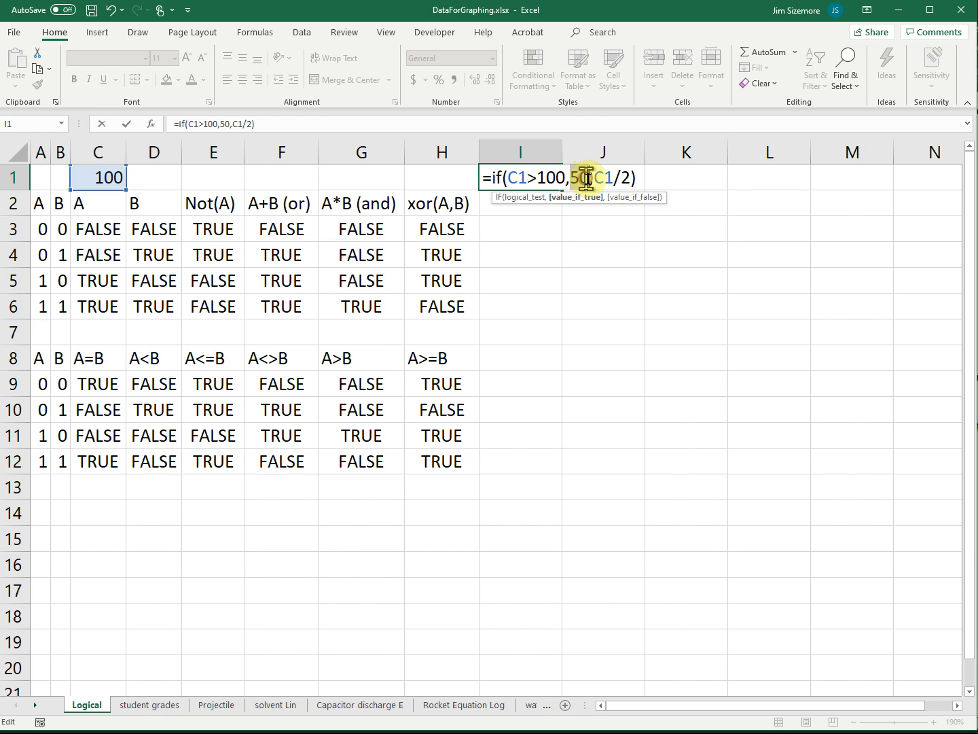
{"action": "left_click_drag", "start_coordinate": [594, 178], "coordinate": [627, 221]}
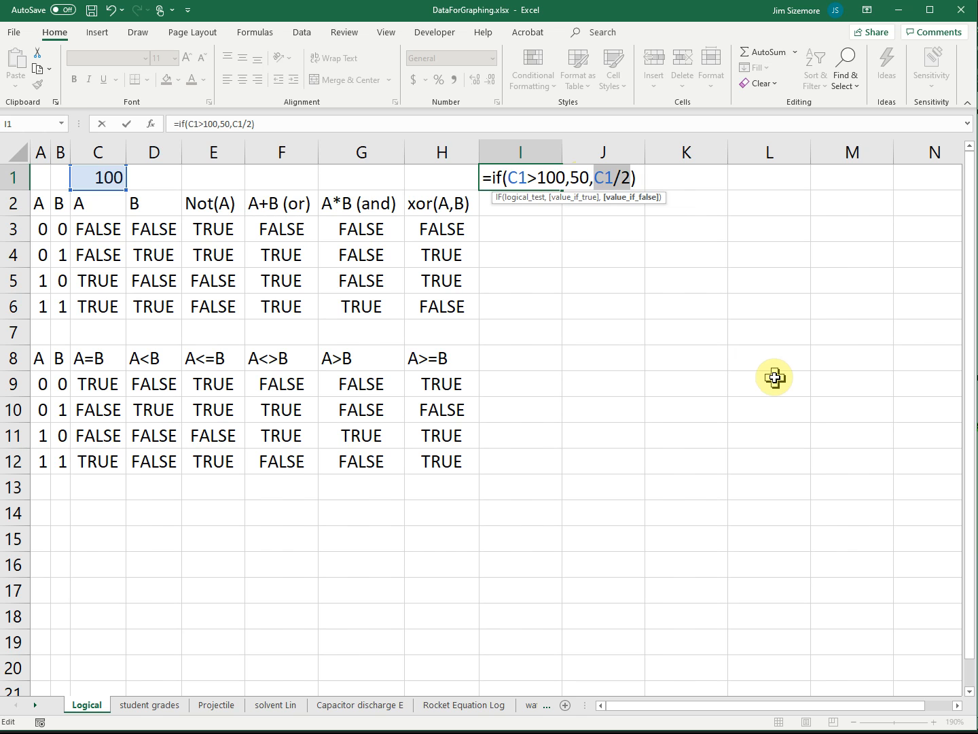
{"action": "key", "text": "Right"}
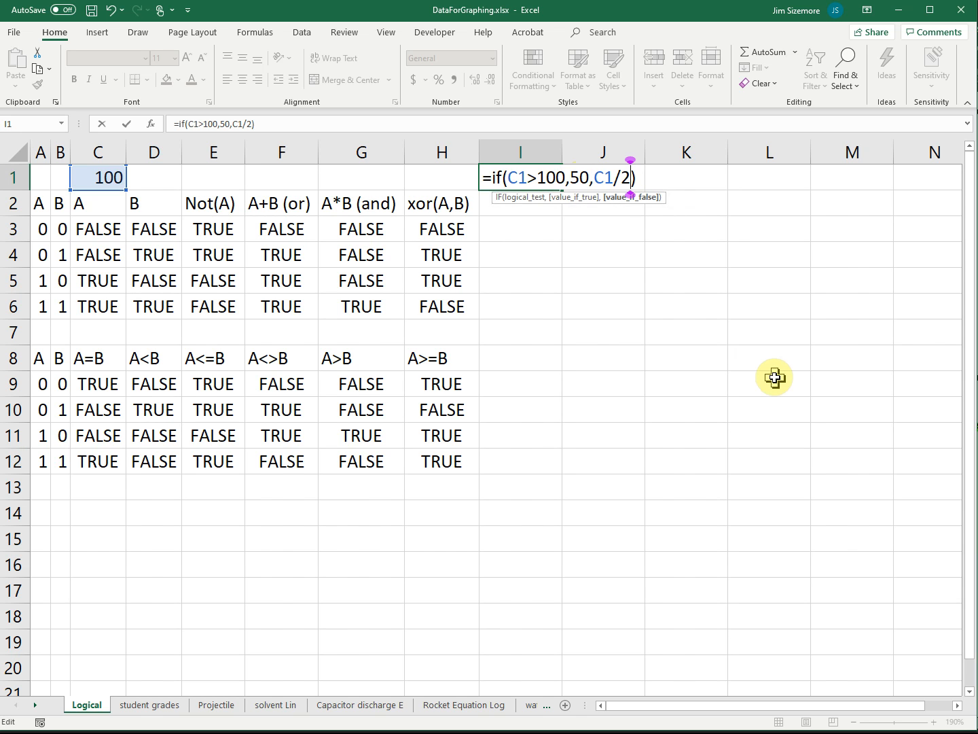
{"action": "key", "text": "Return"}
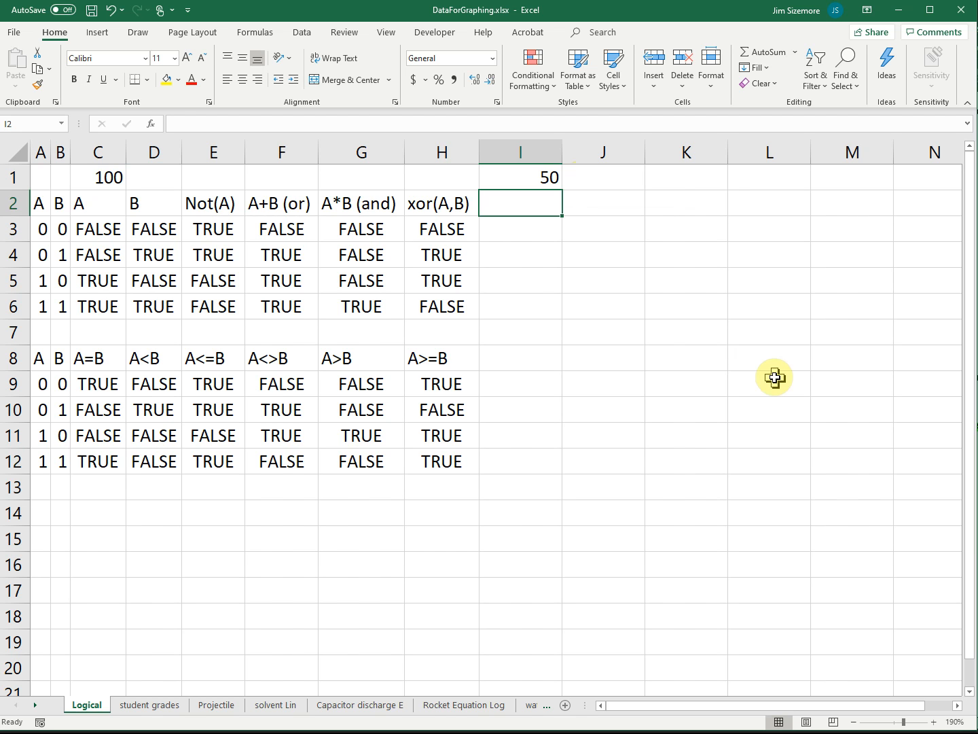
Step: Test the false branch of the IF formula by setting C1 to 99
{"action": "left_click", "coordinate": [101, 179]}
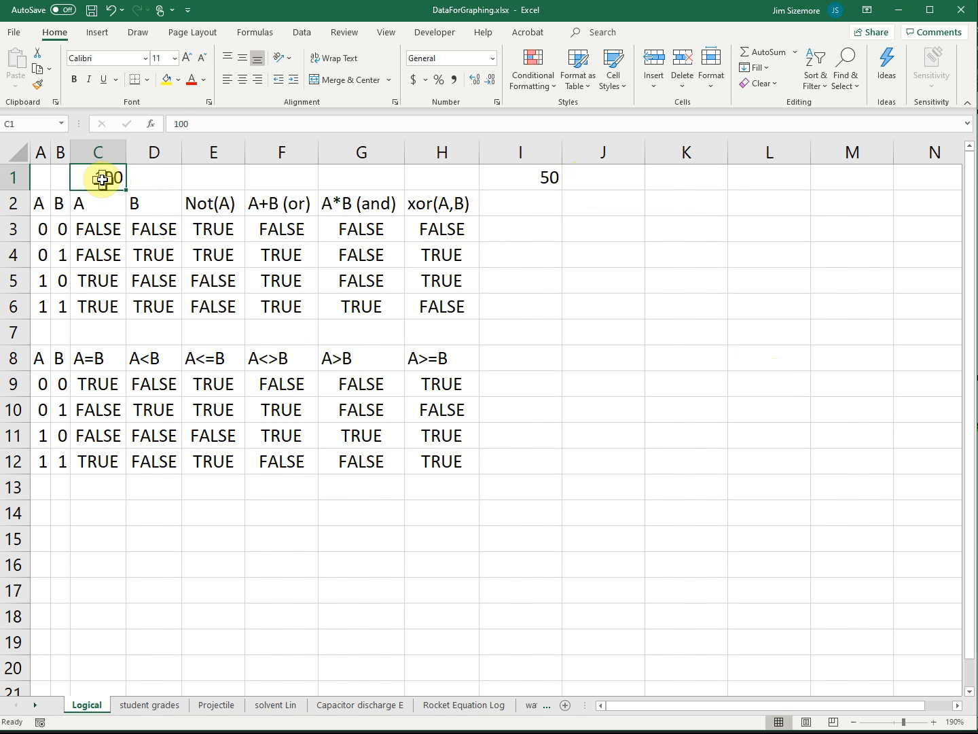
{"action": "type", "text": "00"}
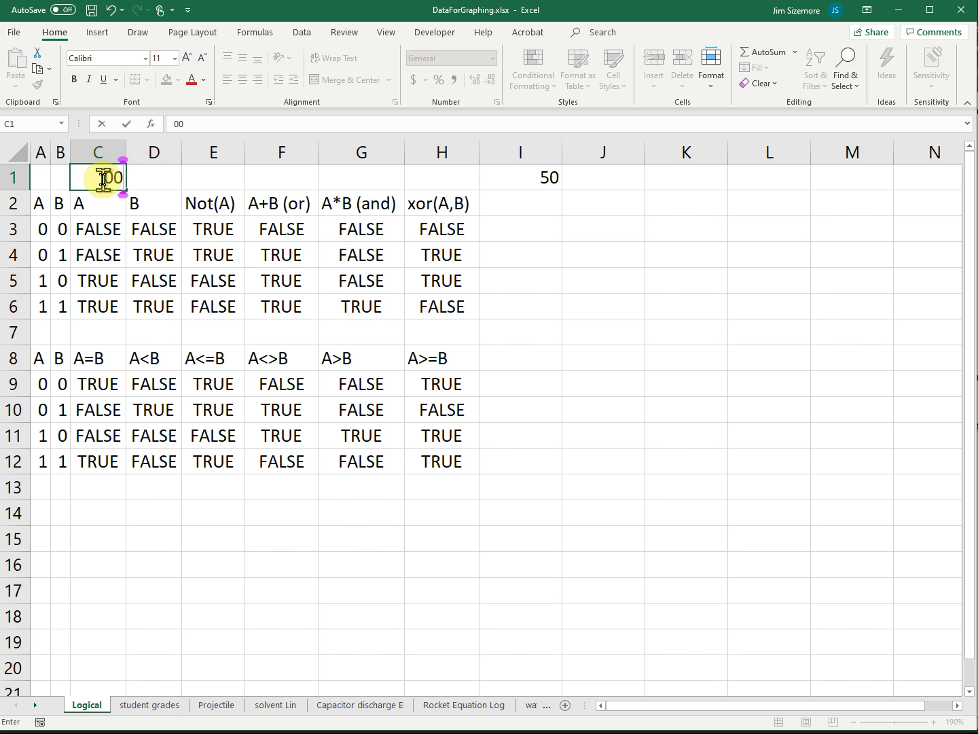
{"action": "key", "text": "BackSpace"}
{"action": "key", "text": "BackSpace"}
{"action": "type", "text": "99"}
{"action": "key", "text": "Return"}
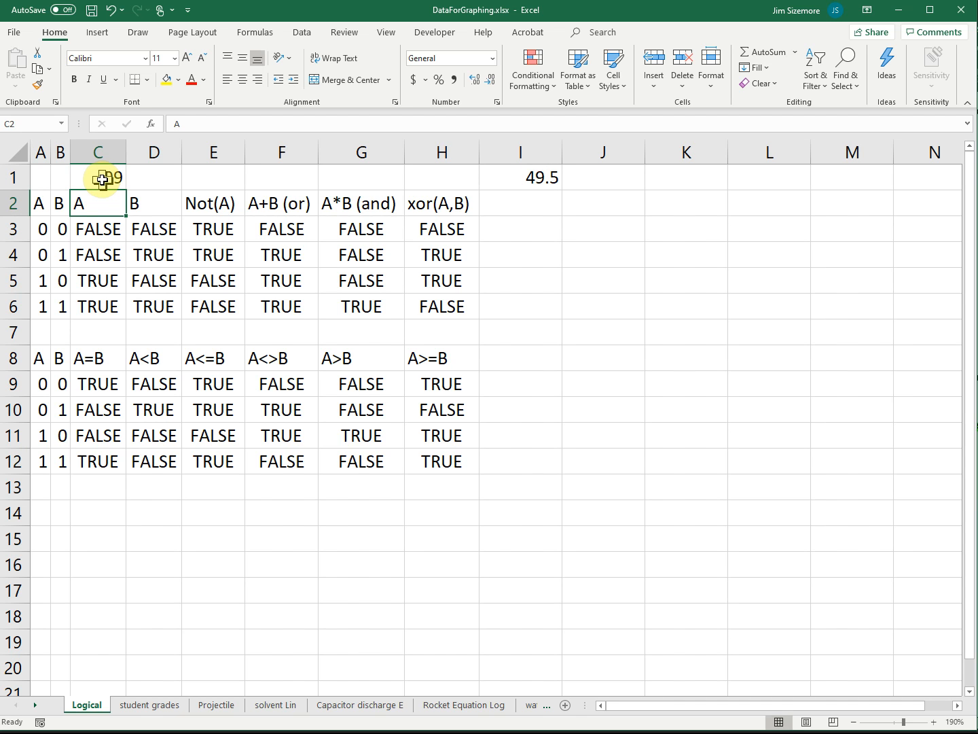
Step: Test the true branch of the IF formula by entering 101, 200 and 500 in C1 one after another
{"action": "left_click", "coordinate": [101, 180]}
{"action": "type", "text": "101"}
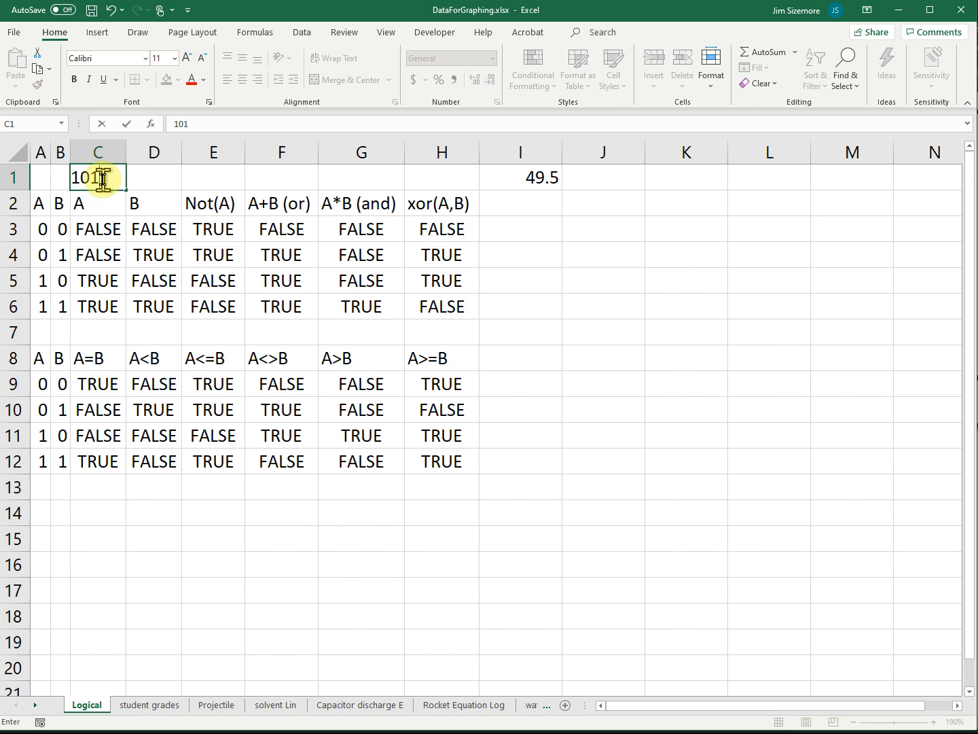
{"action": "key", "text": "Return"}
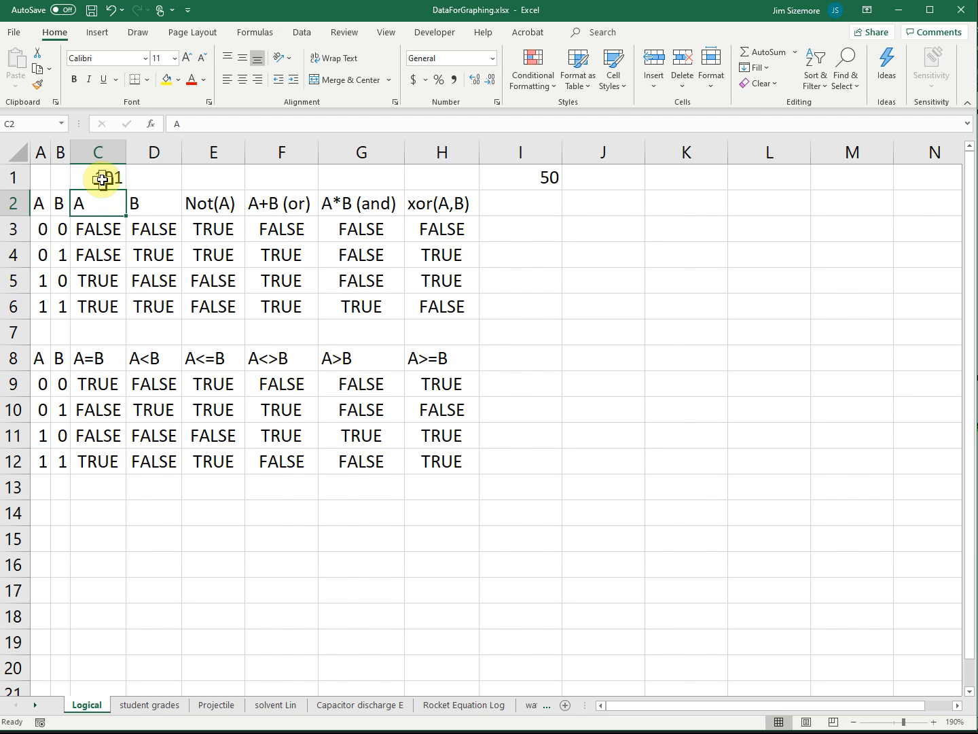
{"action": "left_click", "coordinate": [101, 180]}
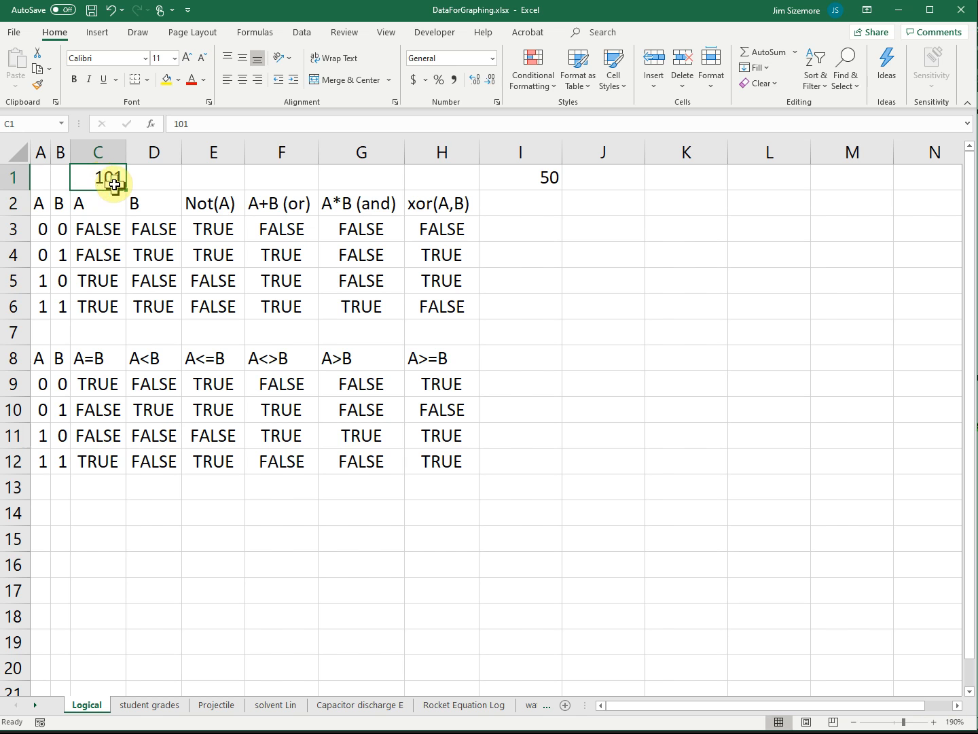
{"action": "type", "text": "200"}
{"action": "key", "text": "Return"}
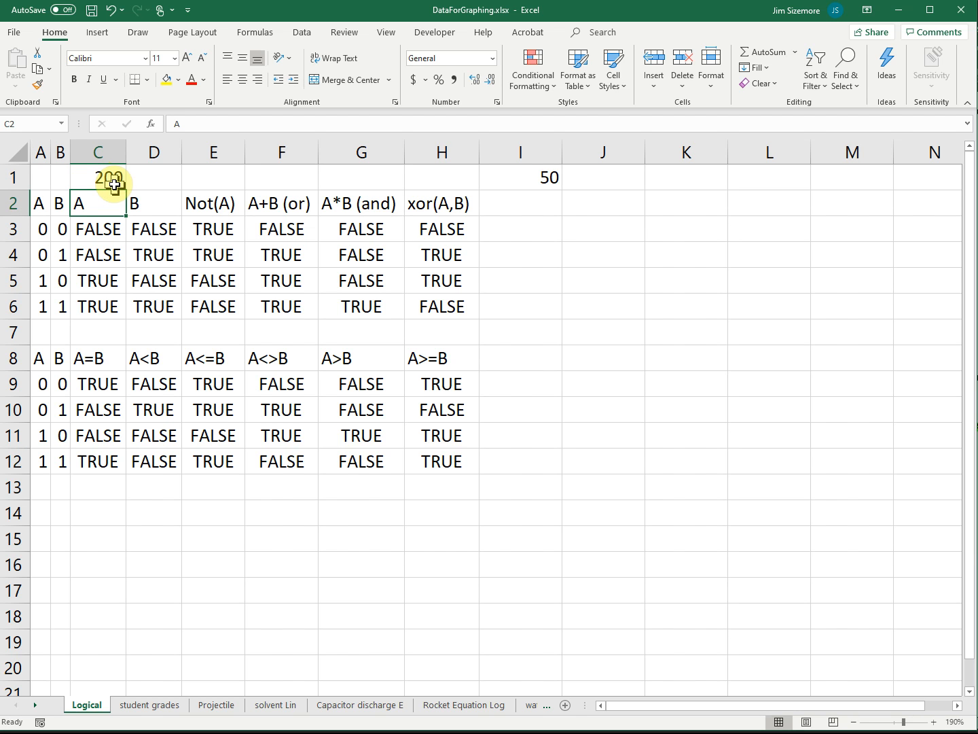
{"action": "left_click", "coordinate": [114, 185]}
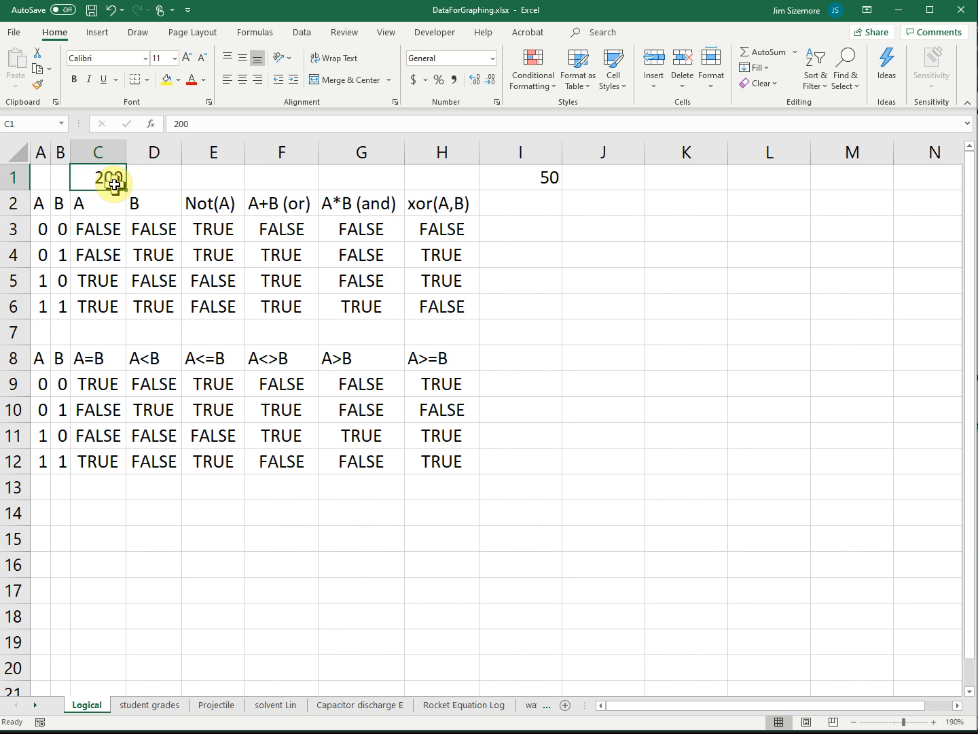
{"action": "type", "text": "500"}
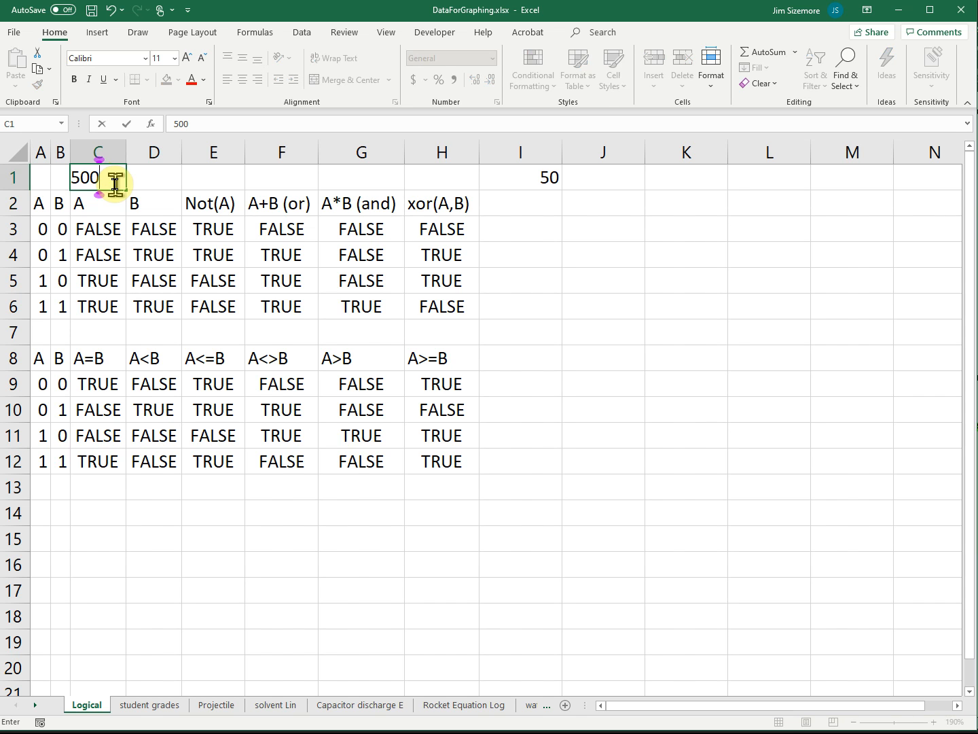
{"action": "key", "text": "Return"}
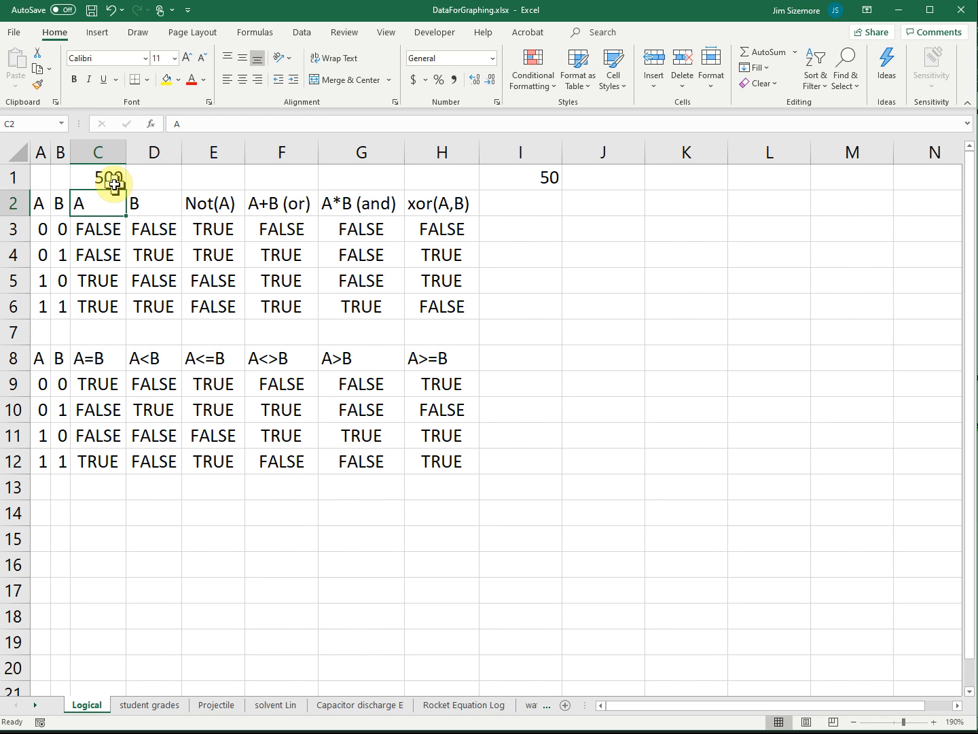
Step: Set C1 to 50 to test the IF formula with a value well below the threshold
{"action": "left_click", "coordinate": [113, 184]}
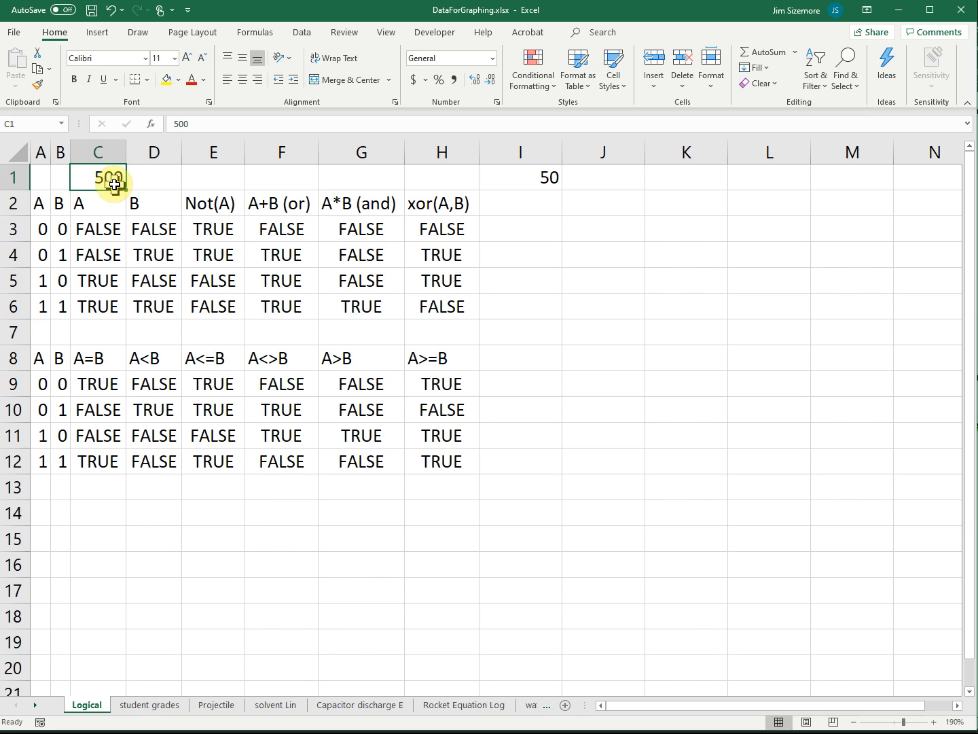
{"action": "type", "text": "50"}
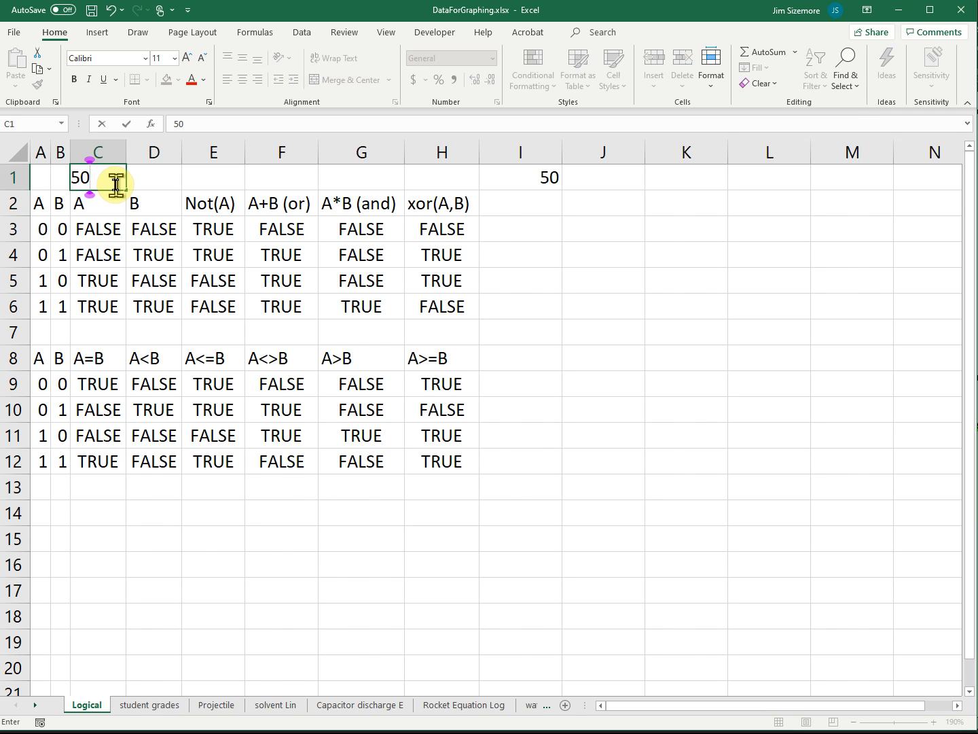
{"action": "key", "text": "Return"}
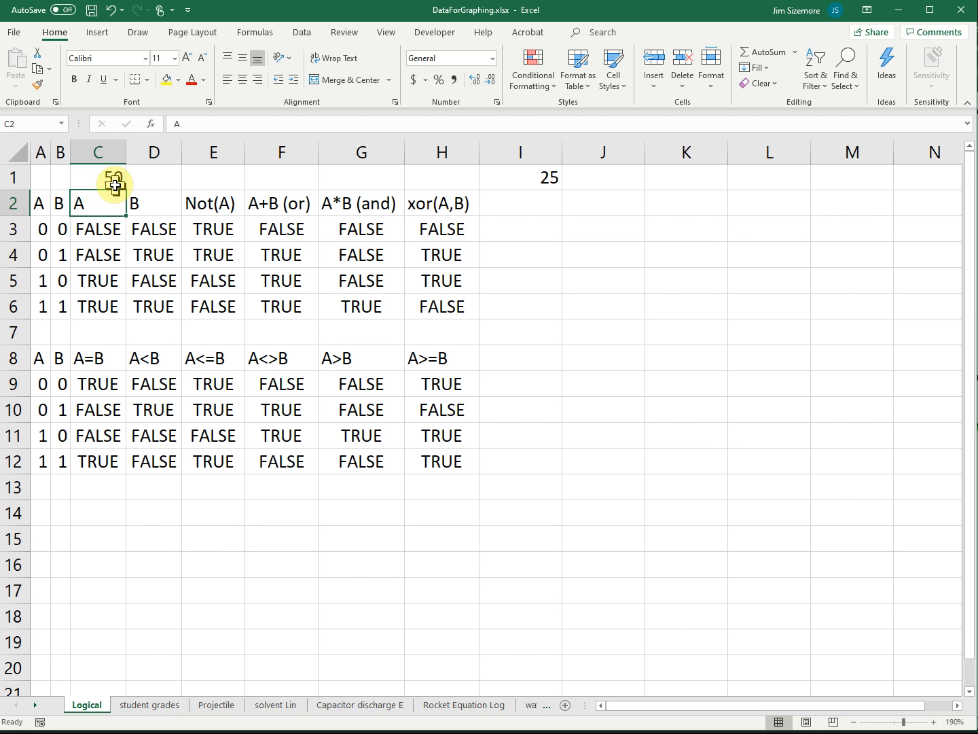
Step: Open the IF formula in I1 and examine its C1/2 false value, C1>100 test and 50 true value, leaving the formula as is
{"action": "left_click", "coordinate": [530, 182]}
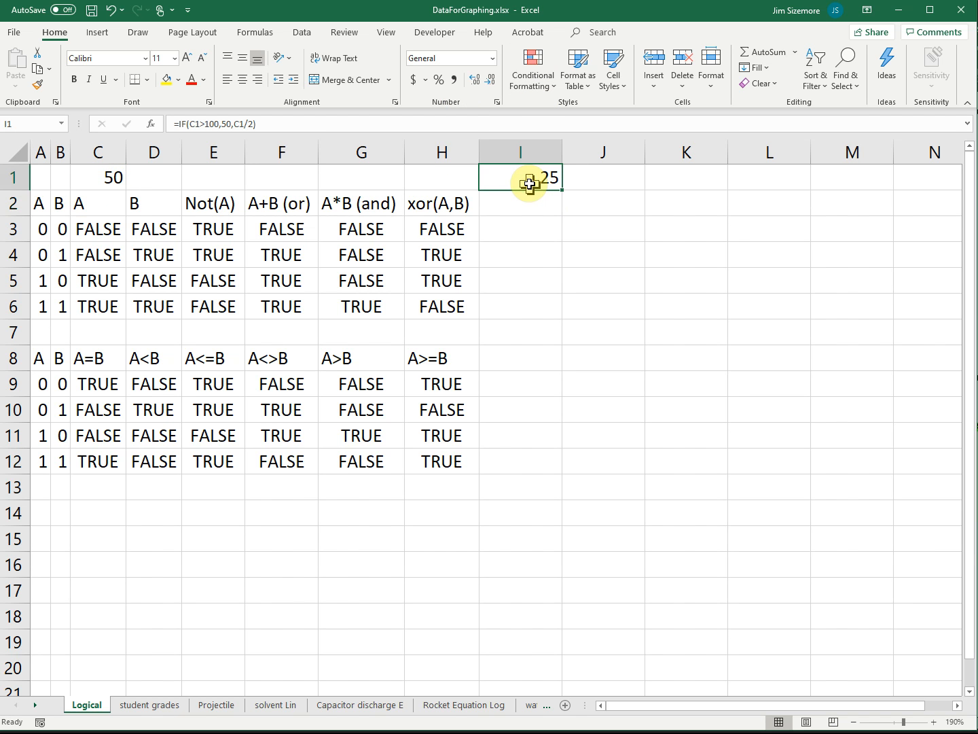
{"action": "left_click", "coordinate": [233, 123]}
{"action": "left_click", "coordinate": [515, 177]}
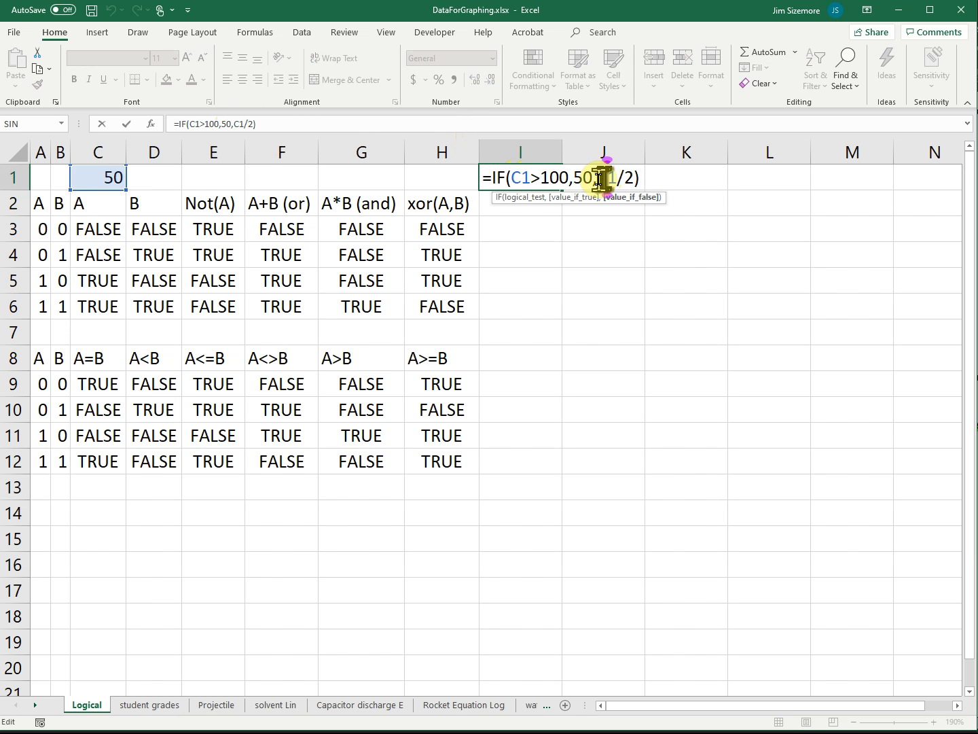
{"action": "left_click_drag", "start_coordinate": [601, 178], "coordinate": [632, 175]}
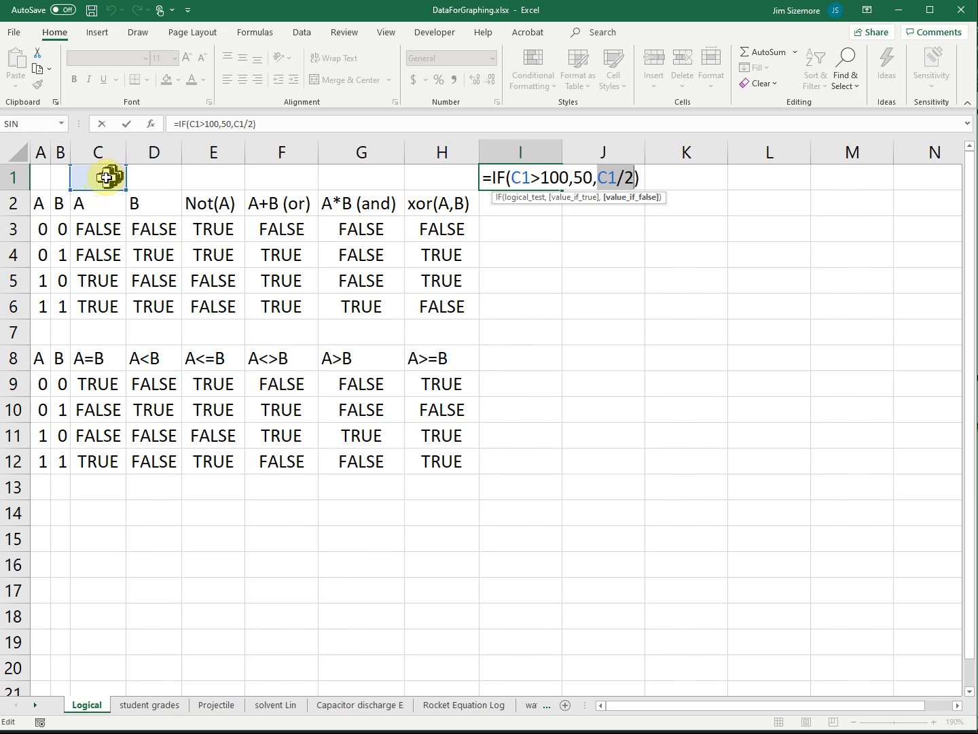
{"action": "left_click_drag", "start_coordinate": [513, 178], "coordinate": [631, 180]}
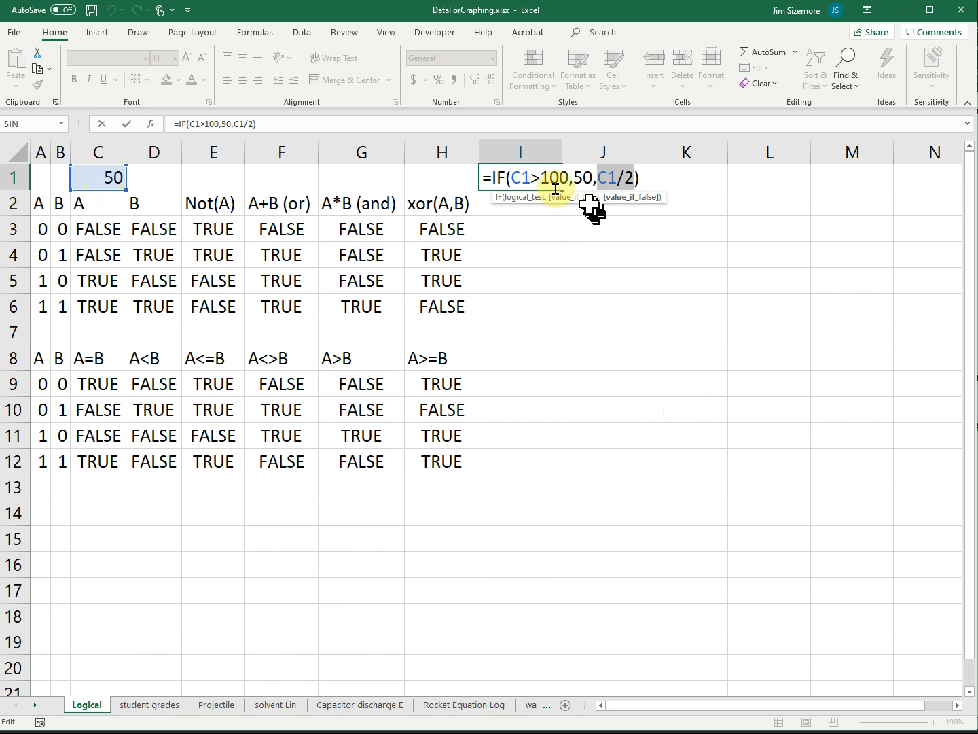
{"action": "left_click_drag", "start_coordinate": [512, 178], "coordinate": [578, 178]}
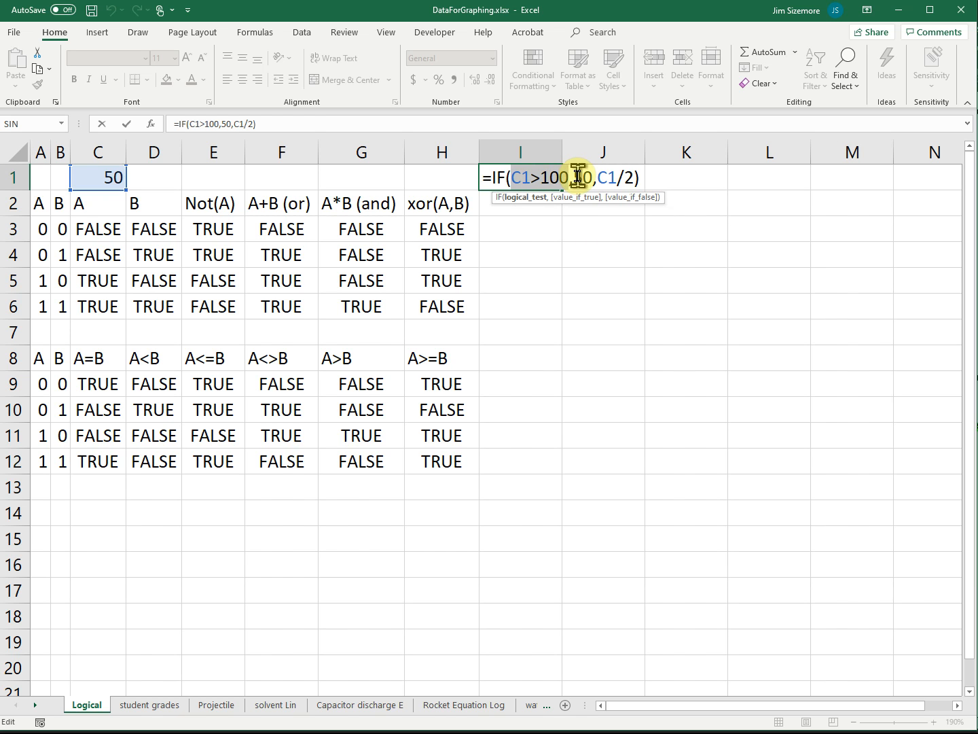
{"action": "left_click", "coordinate": [577, 178]}
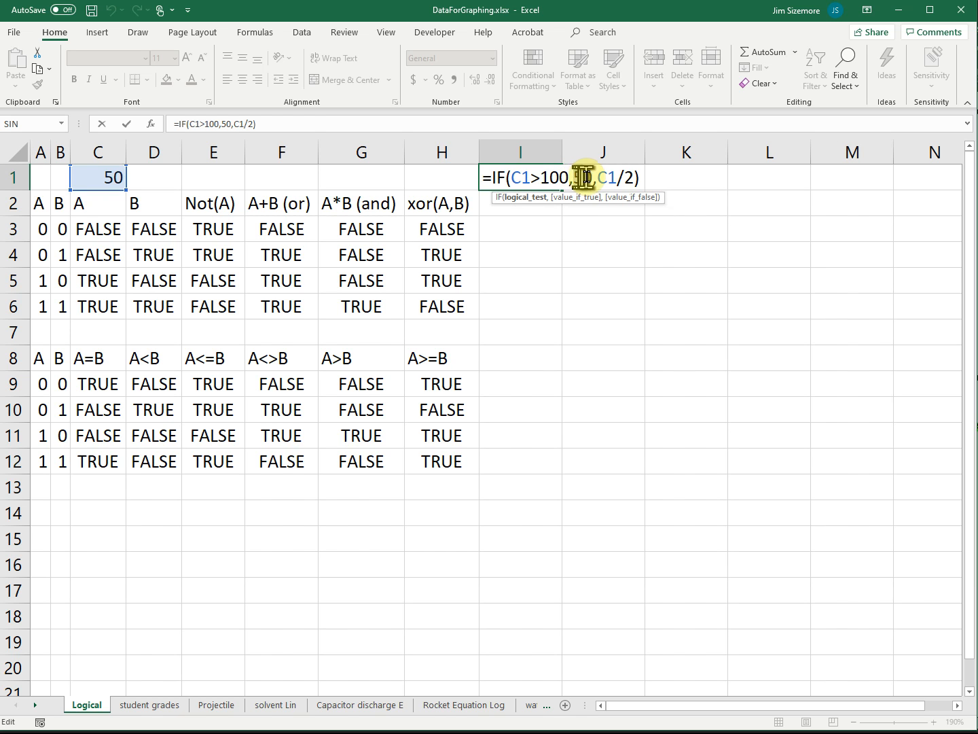
{"action": "double_click", "coordinate": [583, 178]}
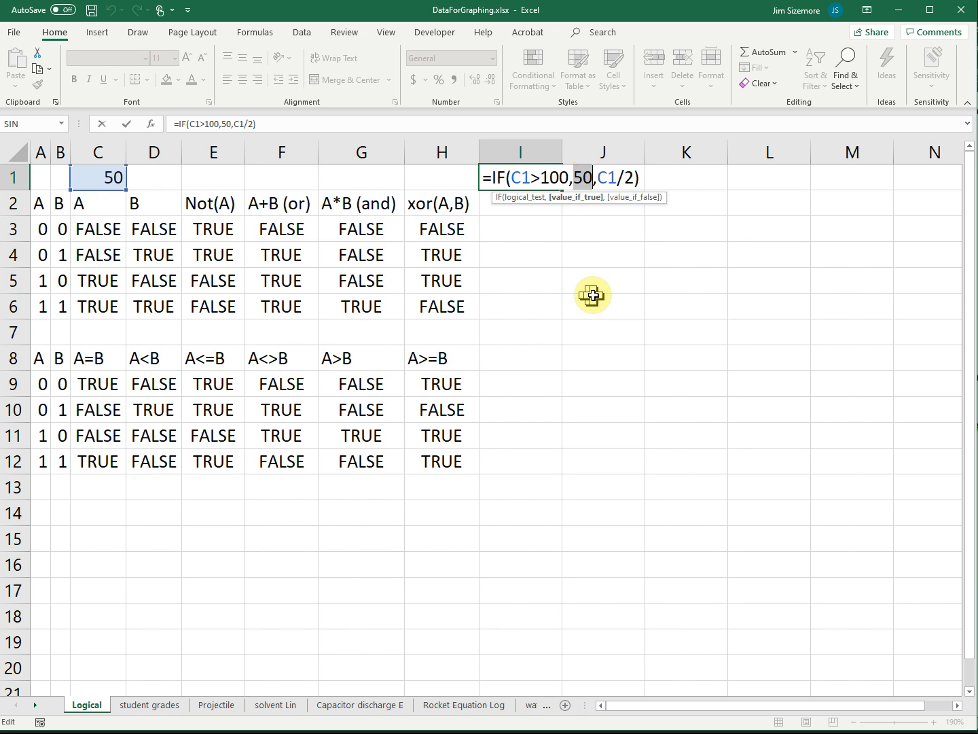
{"action": "key", "text": "Right"}
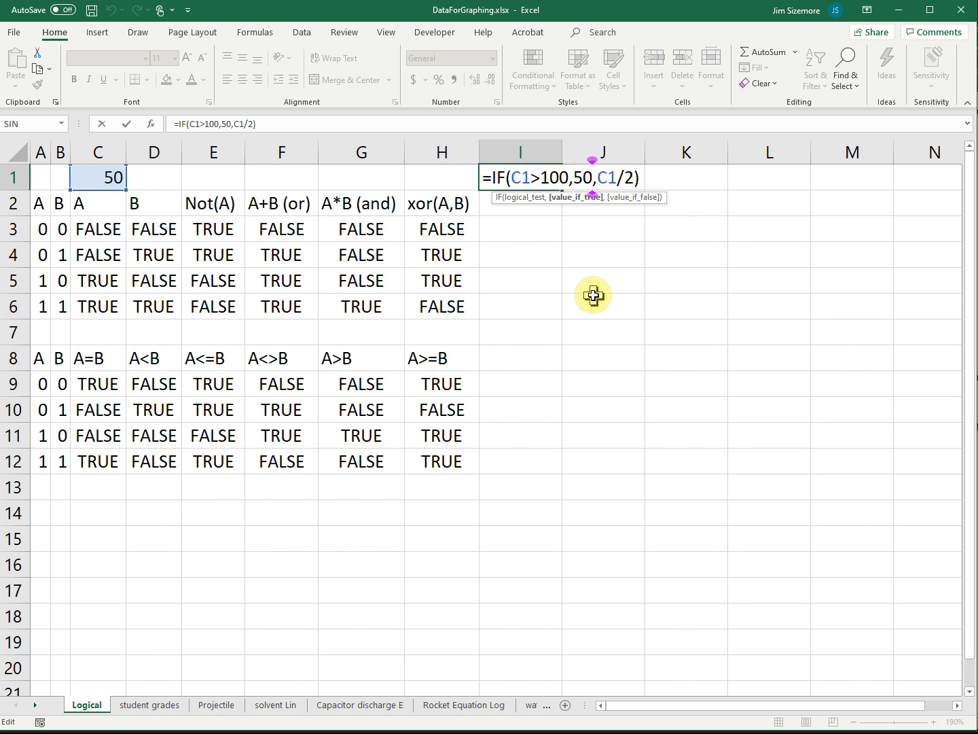
{"action": "key", "text": "Return"}
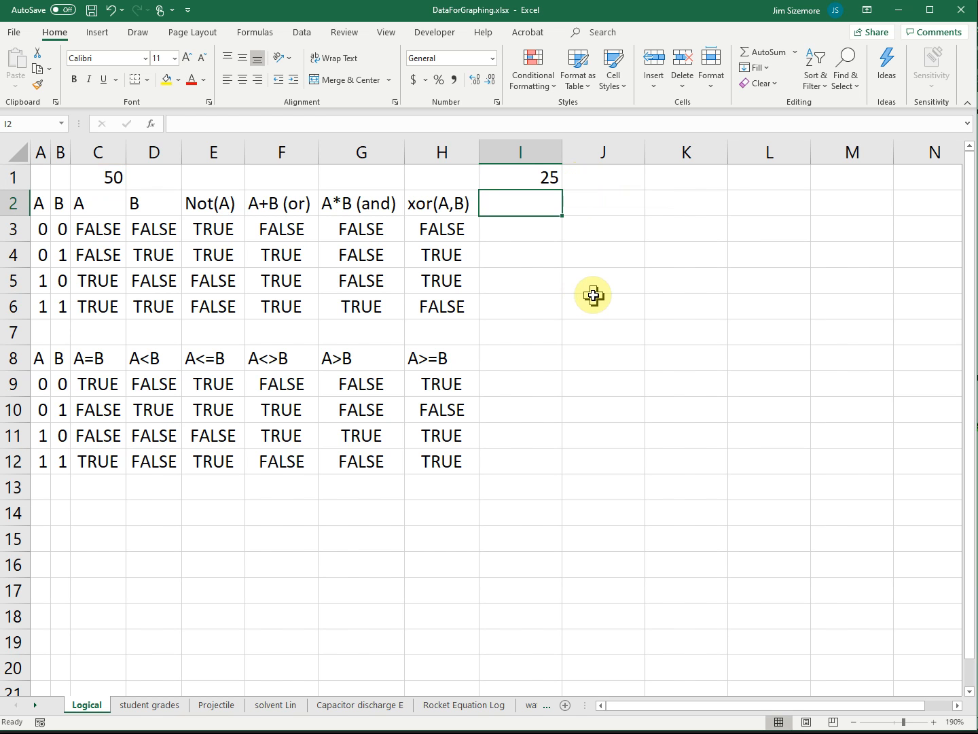